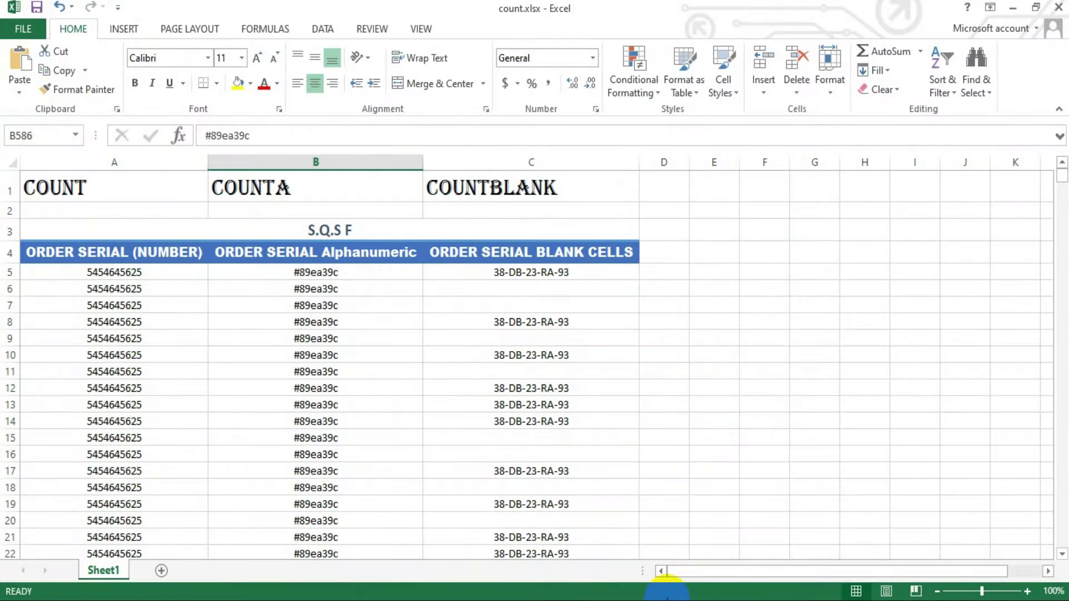
Step: Make row 2 taller
scroll(313, 388, down, 5)
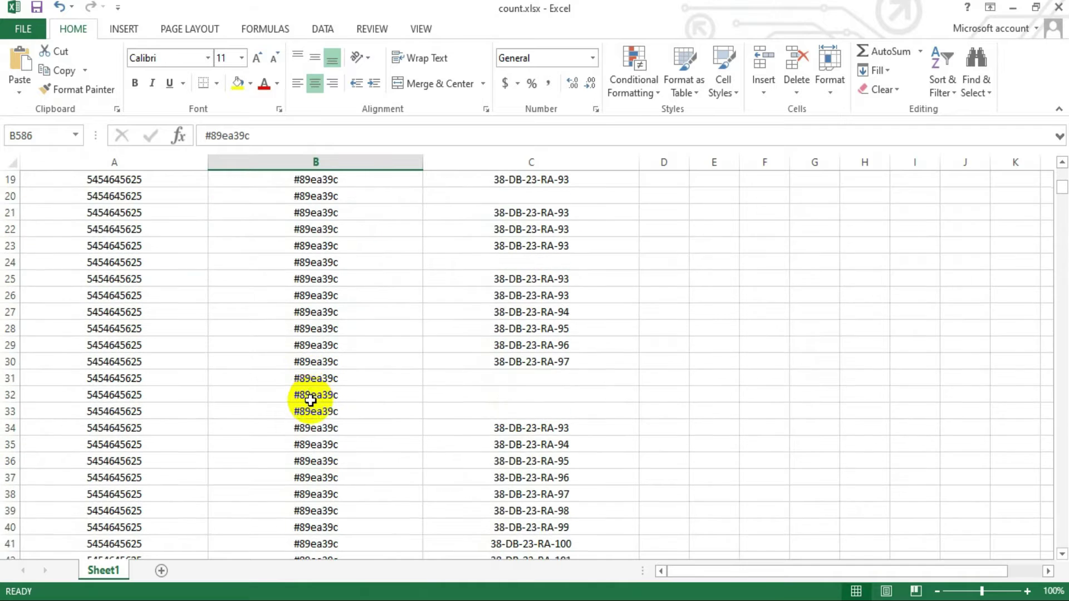
scroll(310, 401, up, 5)
scroll(310, 401, up, 1)
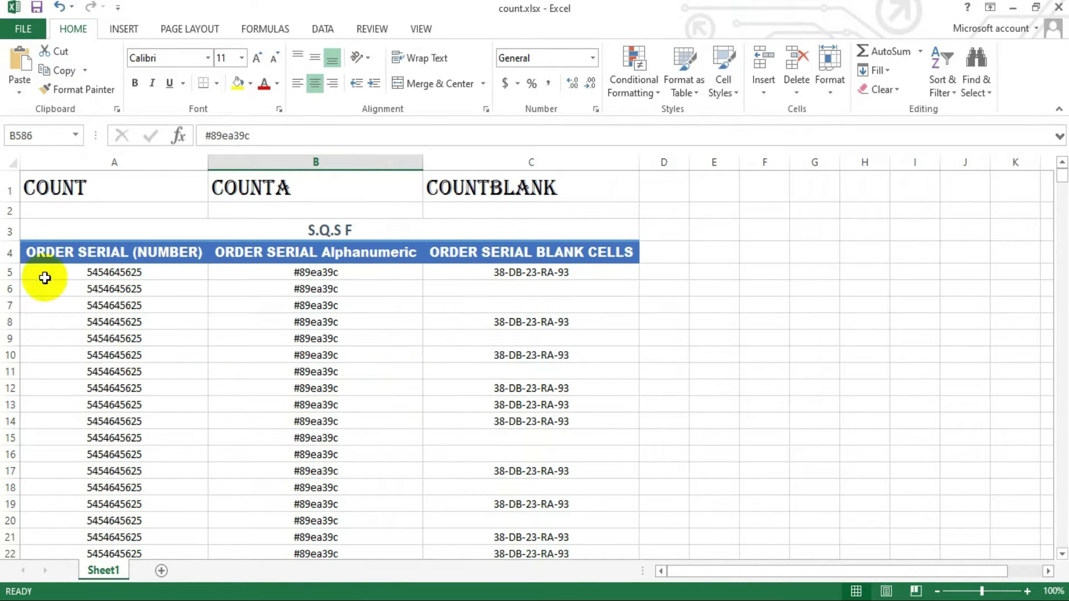
drag(16, 219, 18, 236)
Step: Fill the COUNT heading in A1 dark green and the COUNTA heading in B1 yellow
click(63, 190)
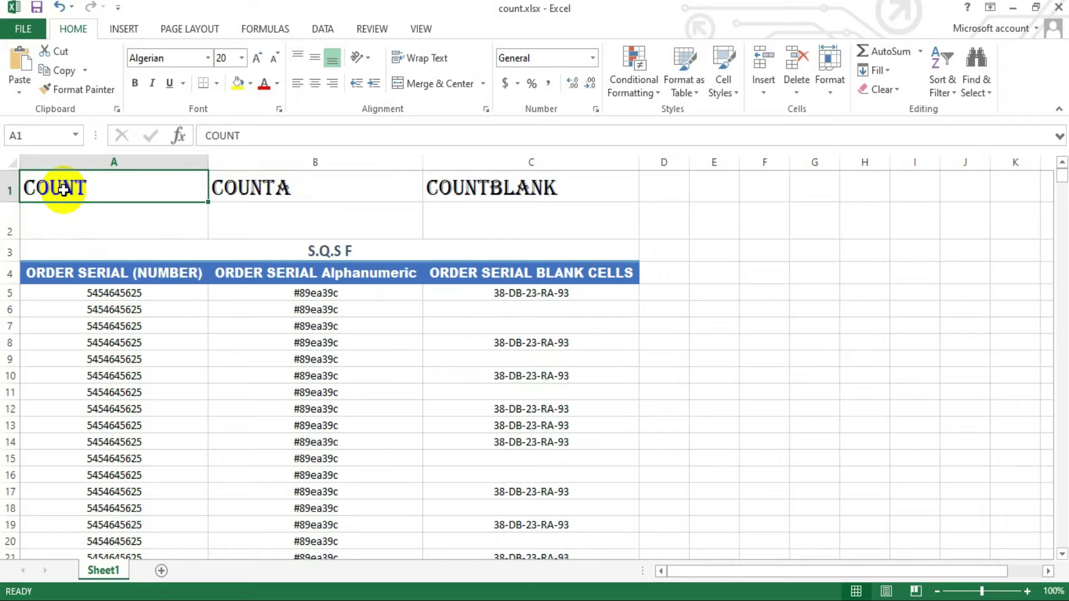
click(247, 86)
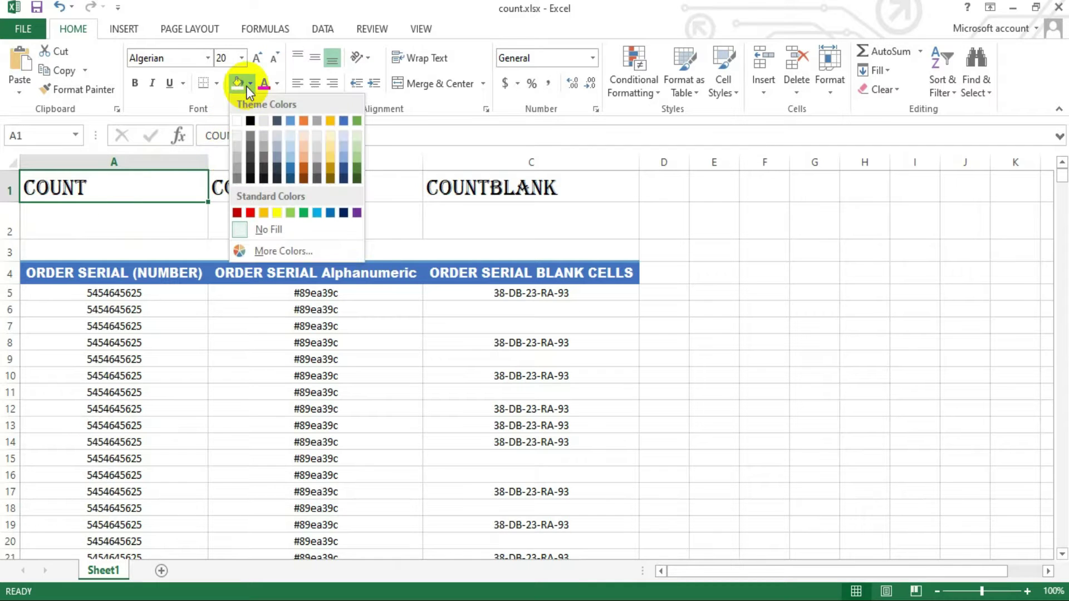
click(356, 166)
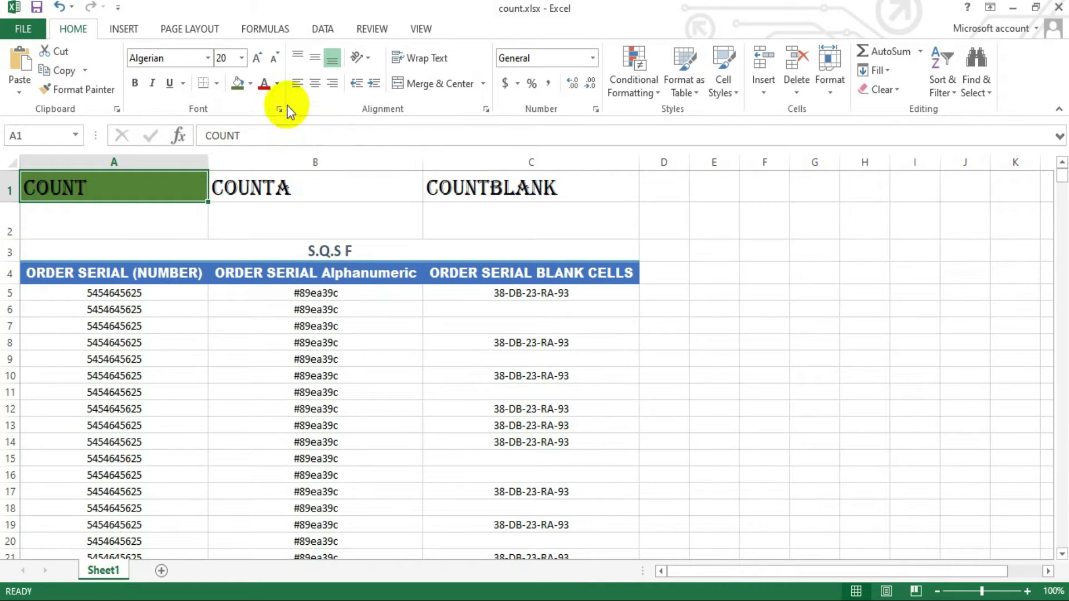
click(318, 195)
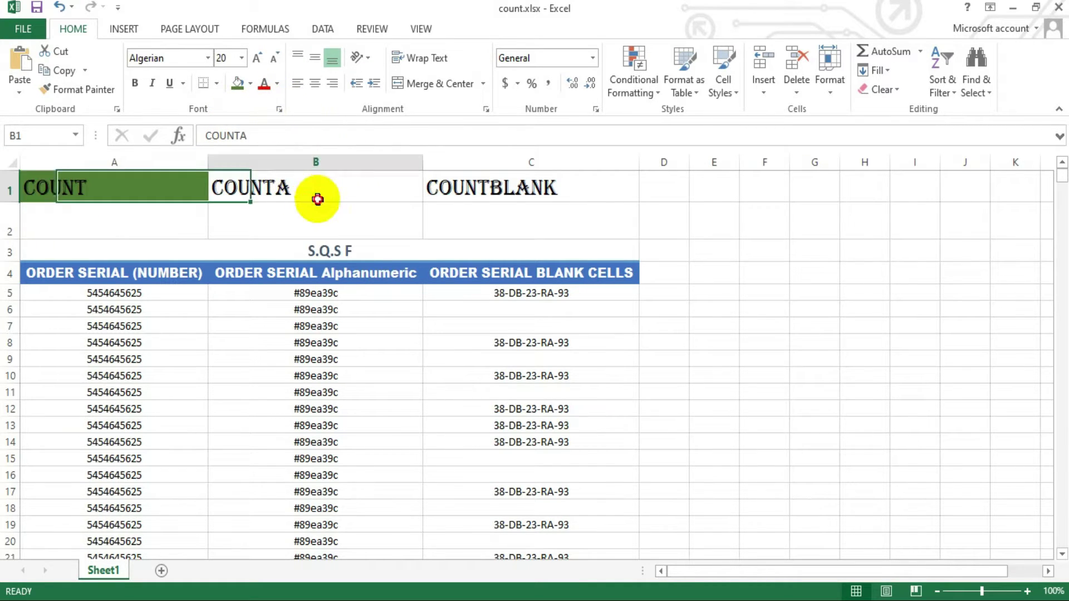
click(247, 83)
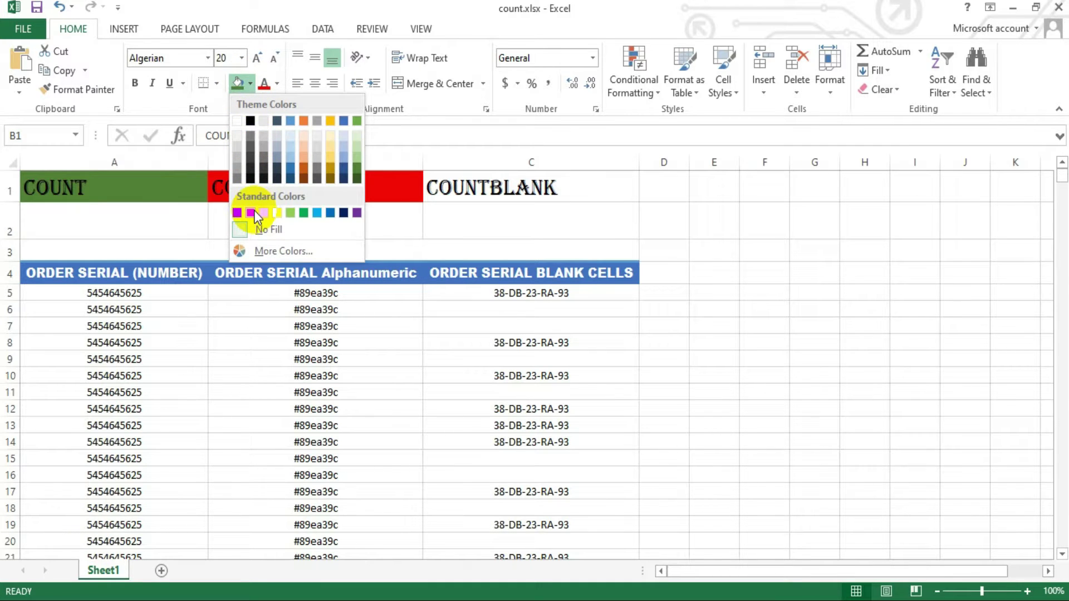
click(277, 213)
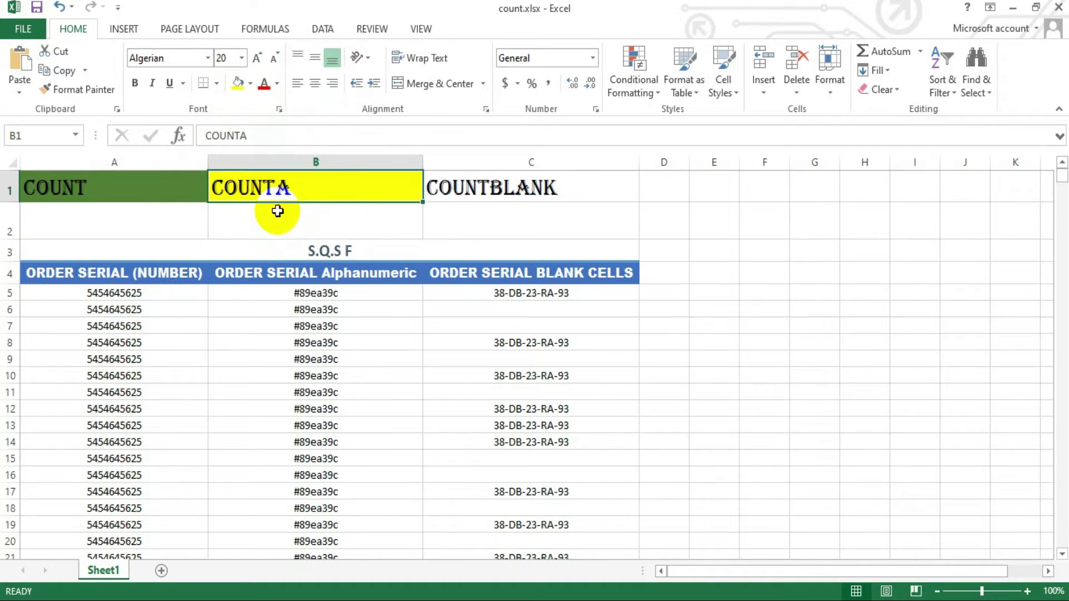
Step: Fill the COUNTBLANK heading in C1 red, keeping its text black
click(443, 189)
click(271, 86)
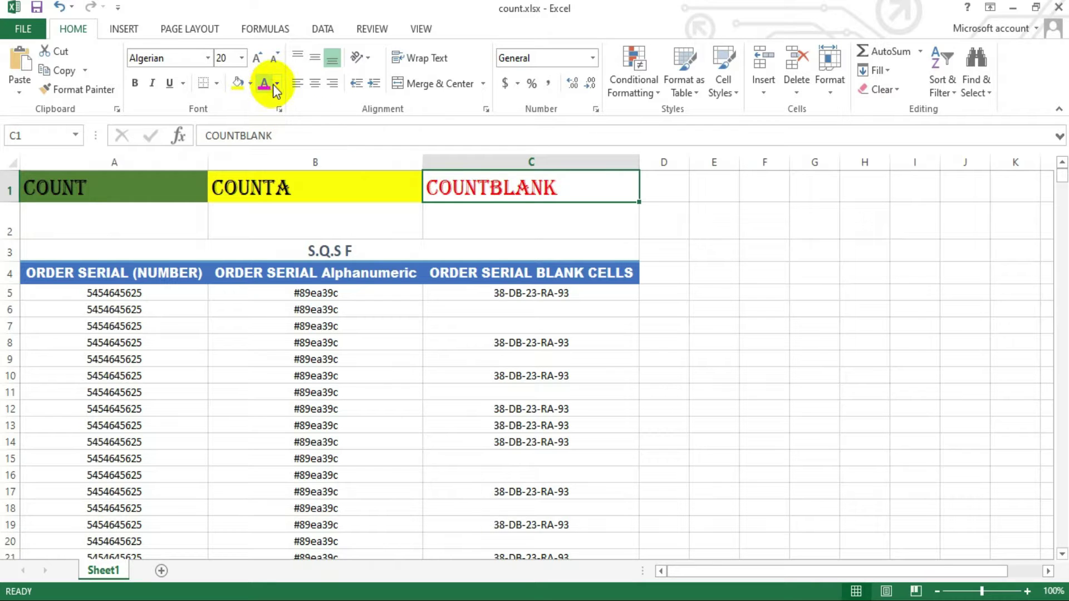
click(276, 85)
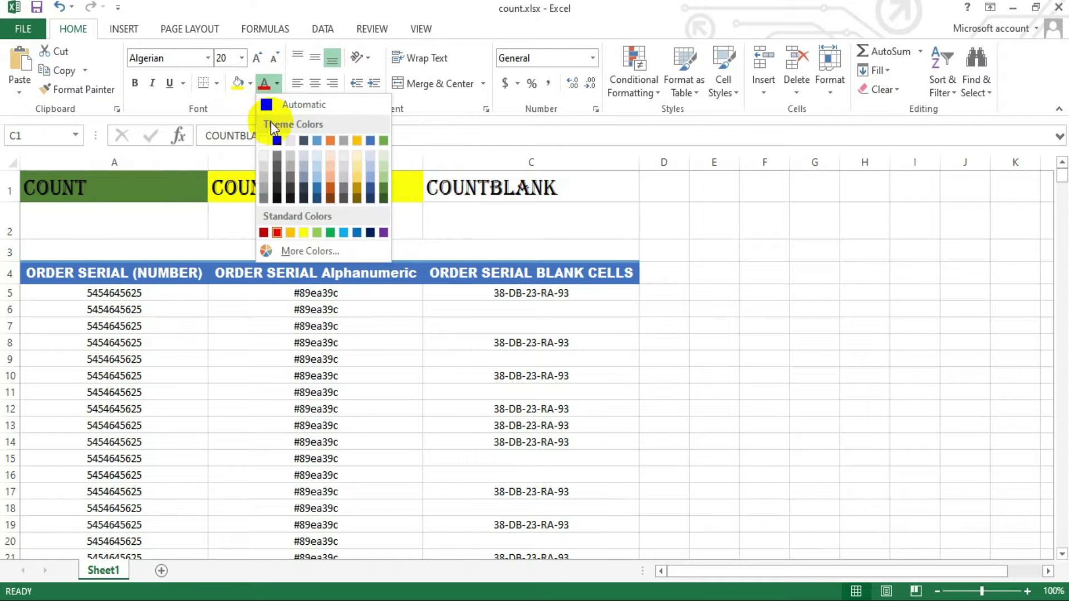
click(238, 85)
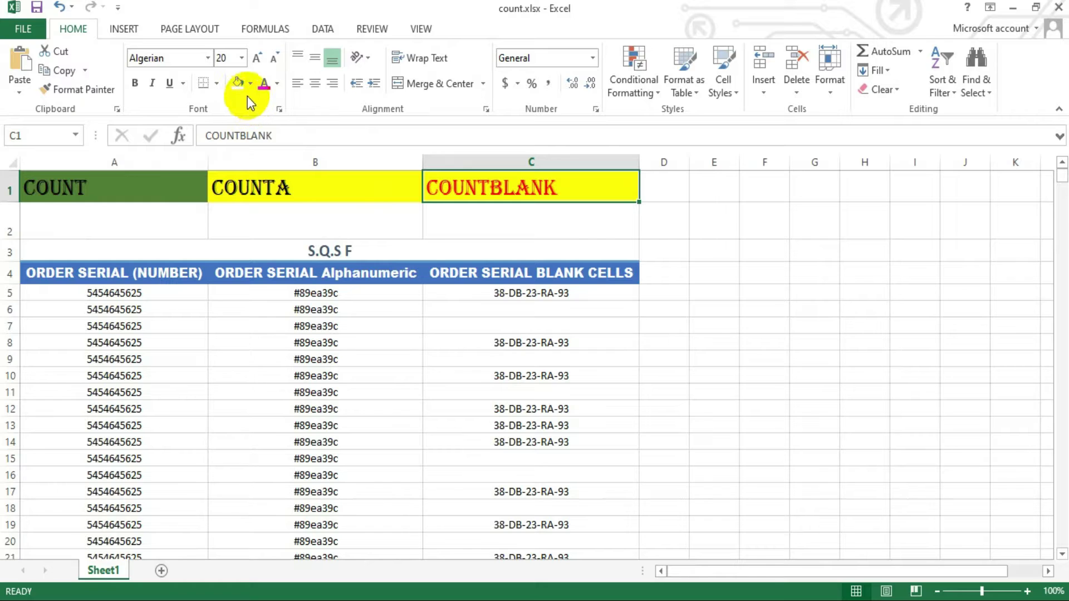
click(250, 83)
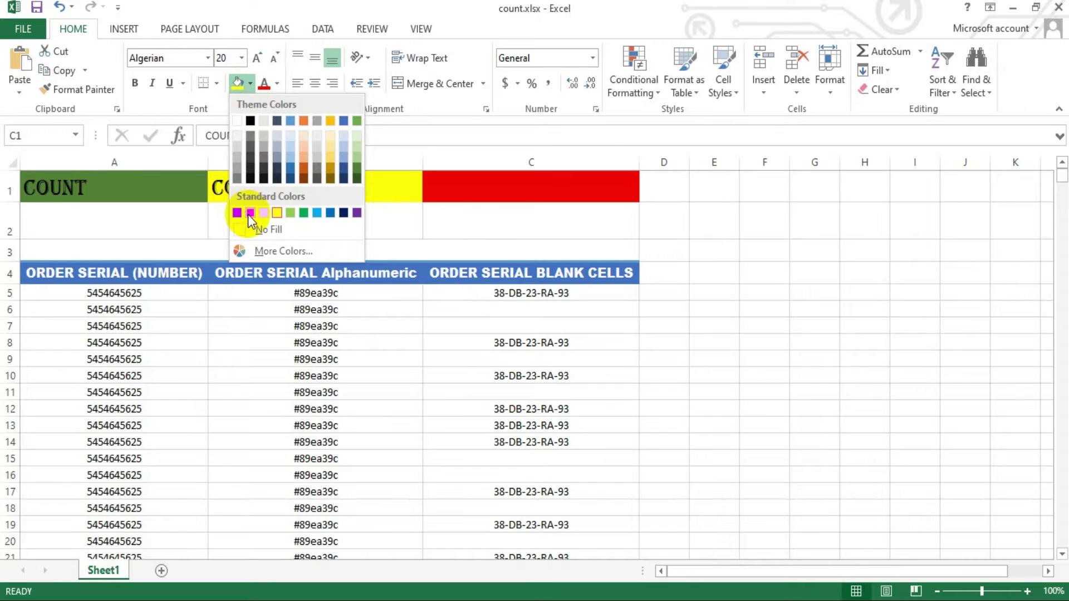
click(250, 212)
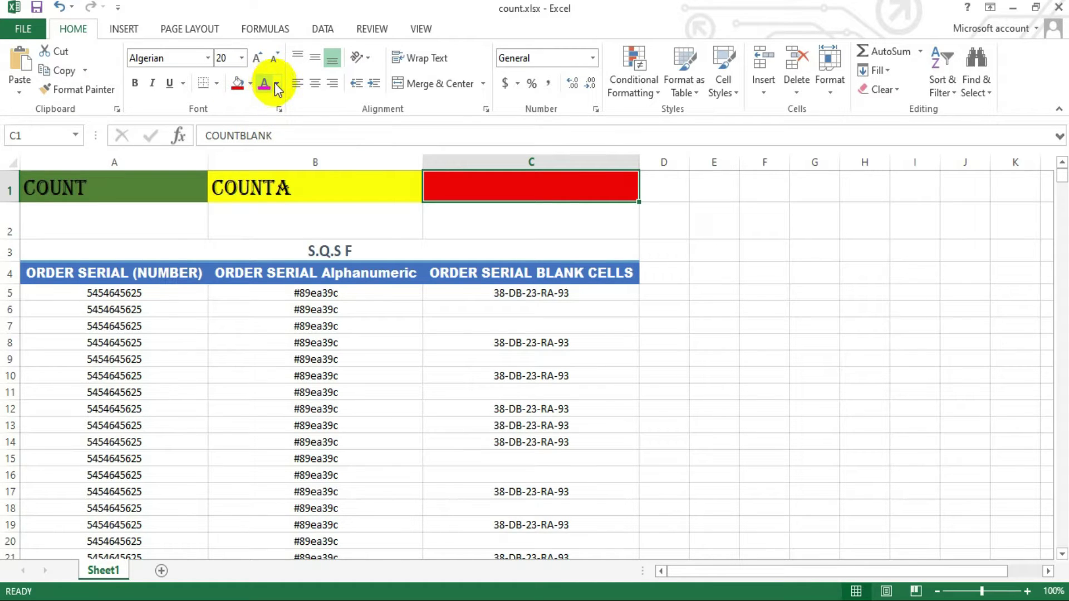
click(276, 84)
click(276, 139)
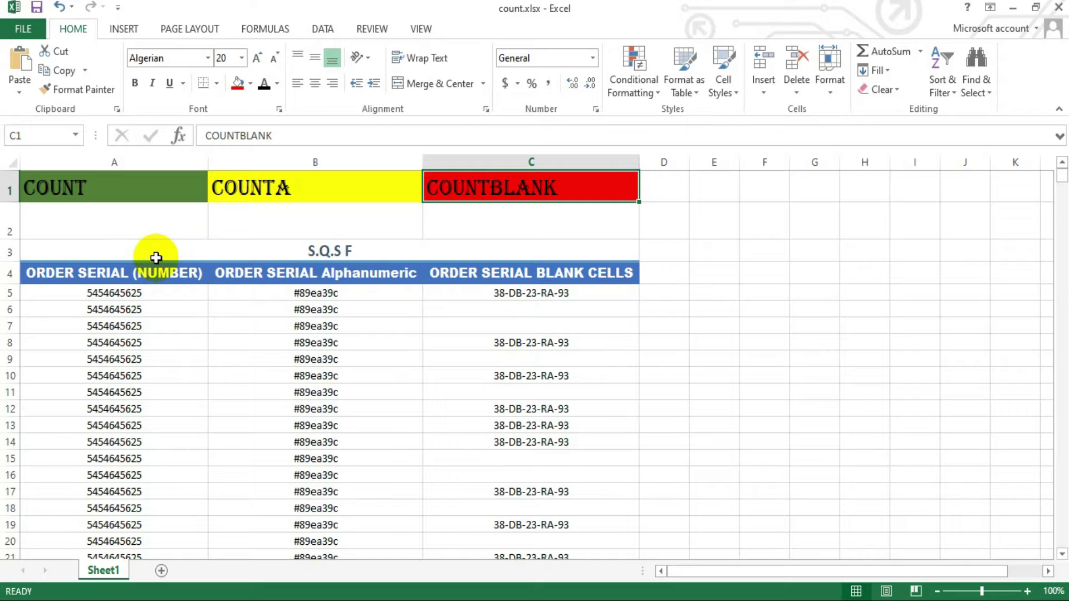
click(105, 277)
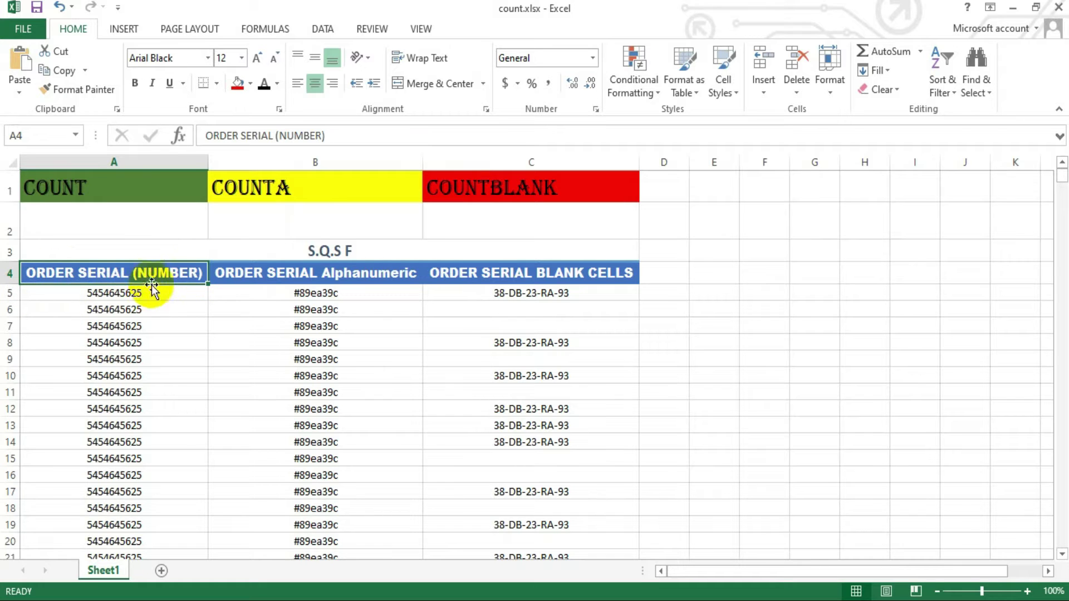
drag(72, 295, 99, 399)
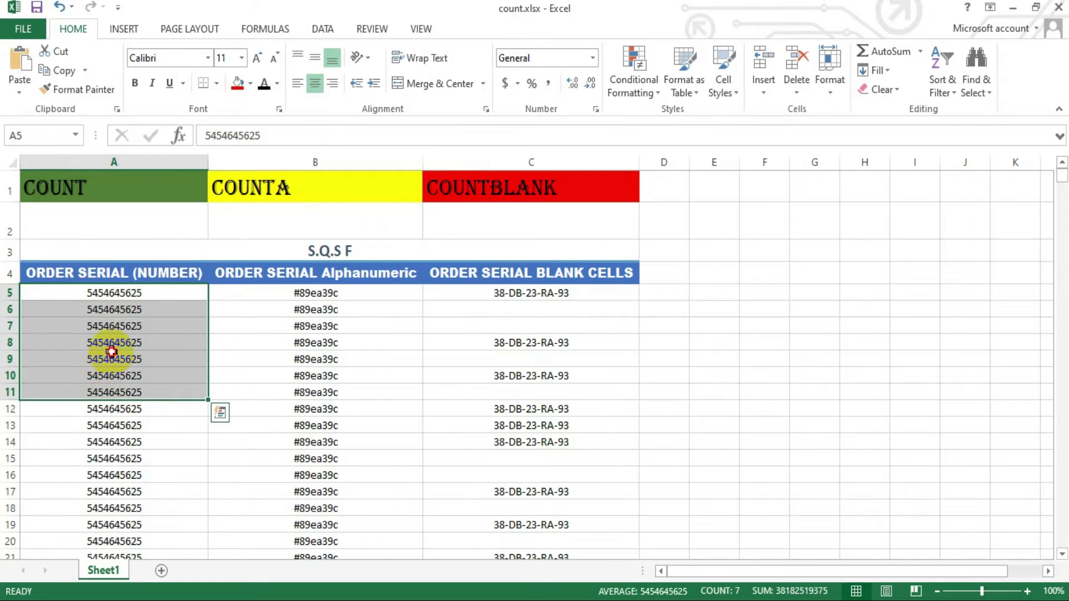
click(92, 359)
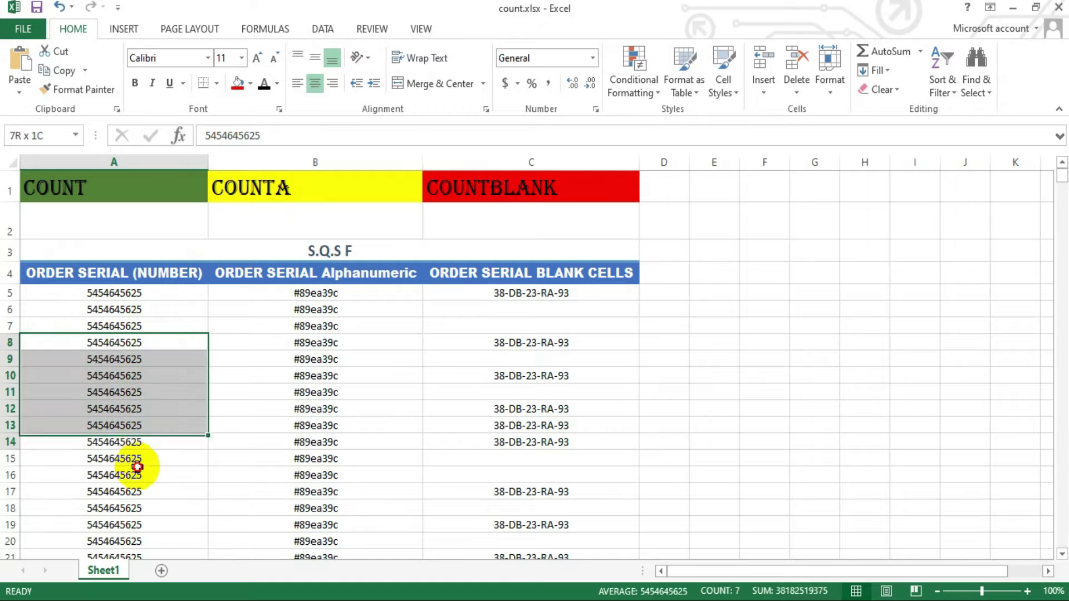
drag(148, 359, 136, 520)
click(131, 392)
click(112, 311)
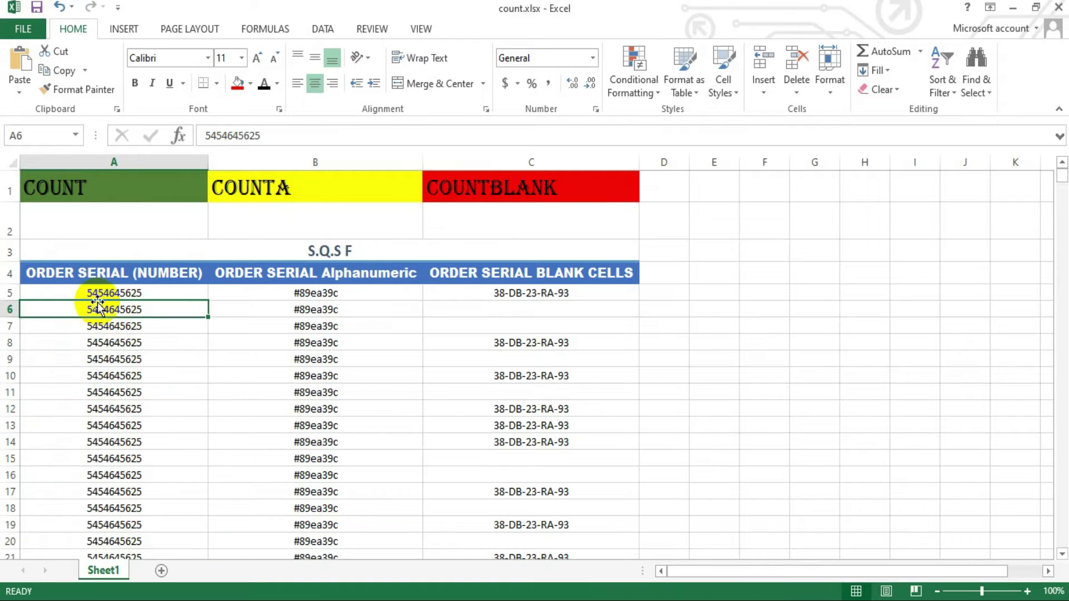
click(88, 389)
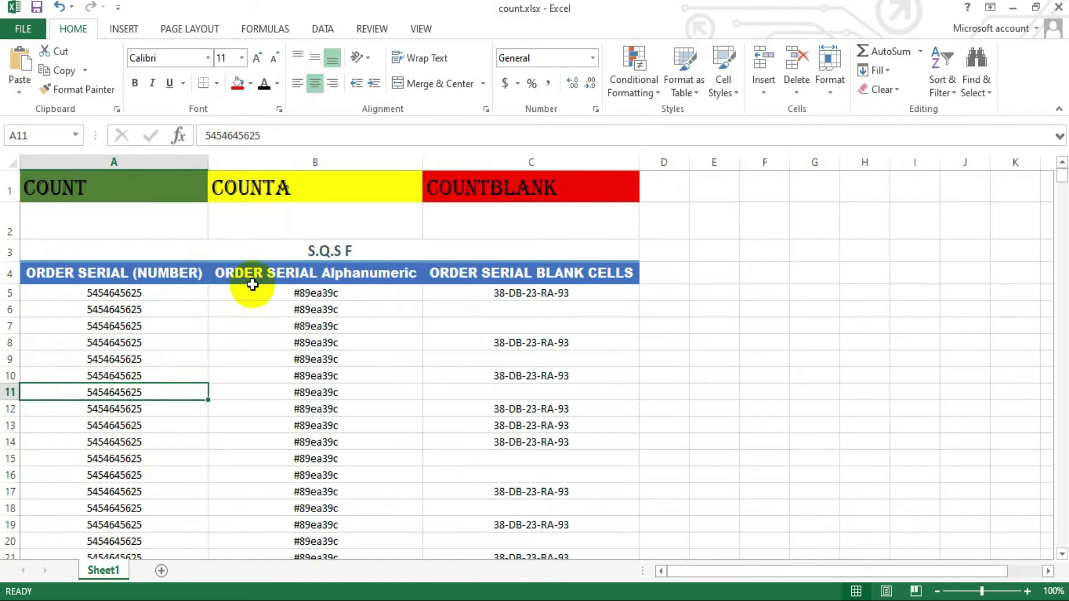
click(276, 294)
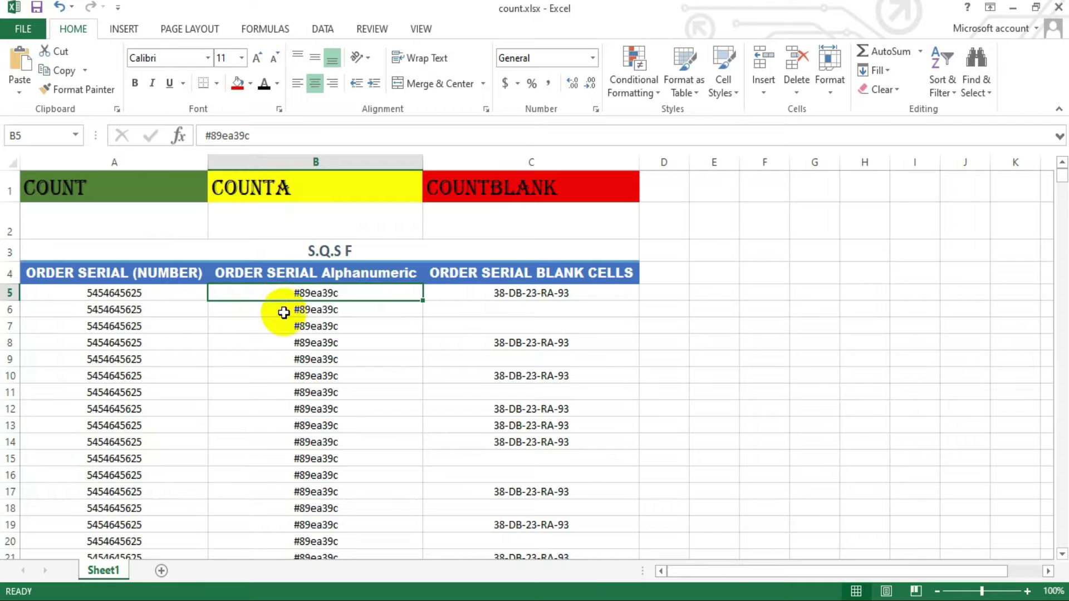
click(328, 359)
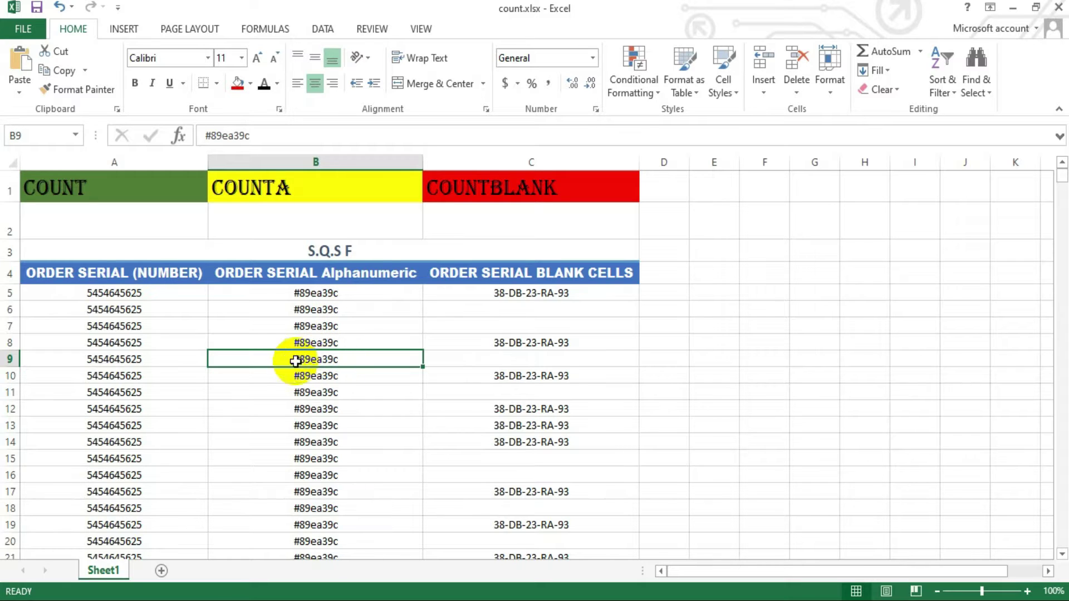
click(309, 392)
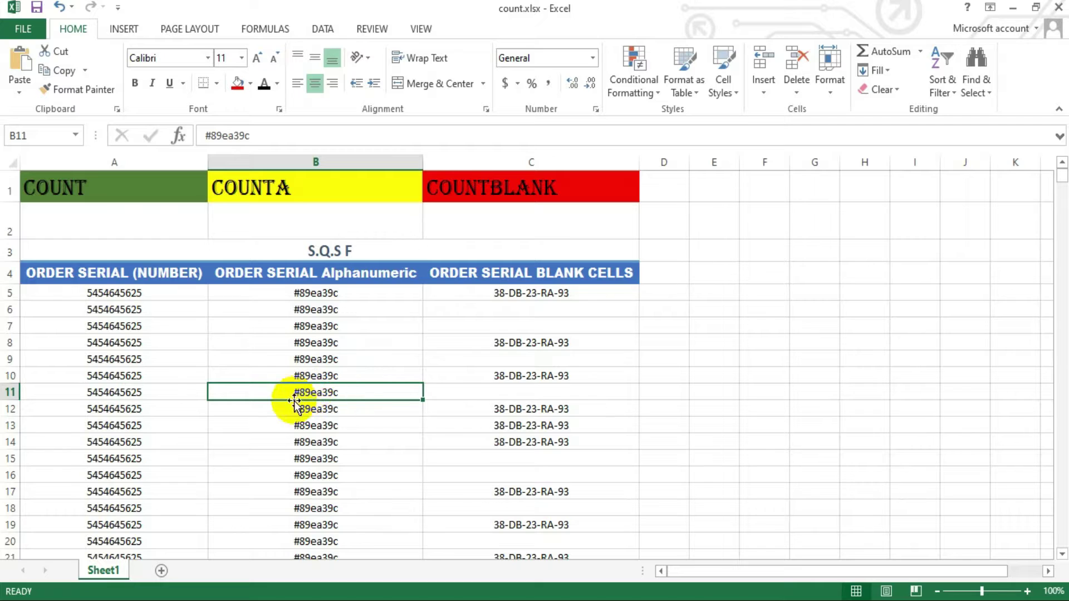
click(308, 361)
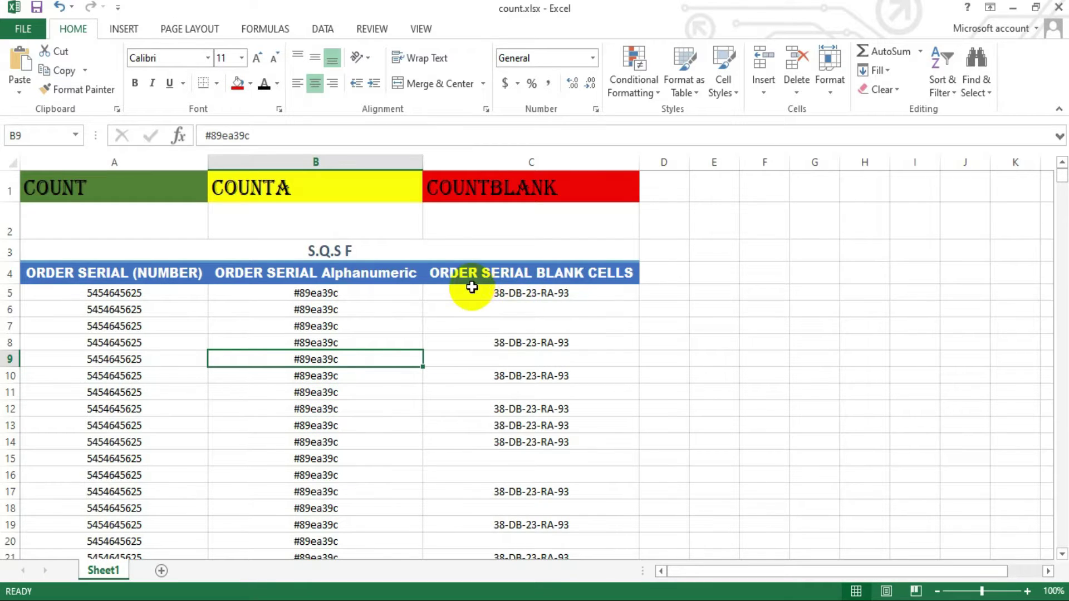
click(554, 298)
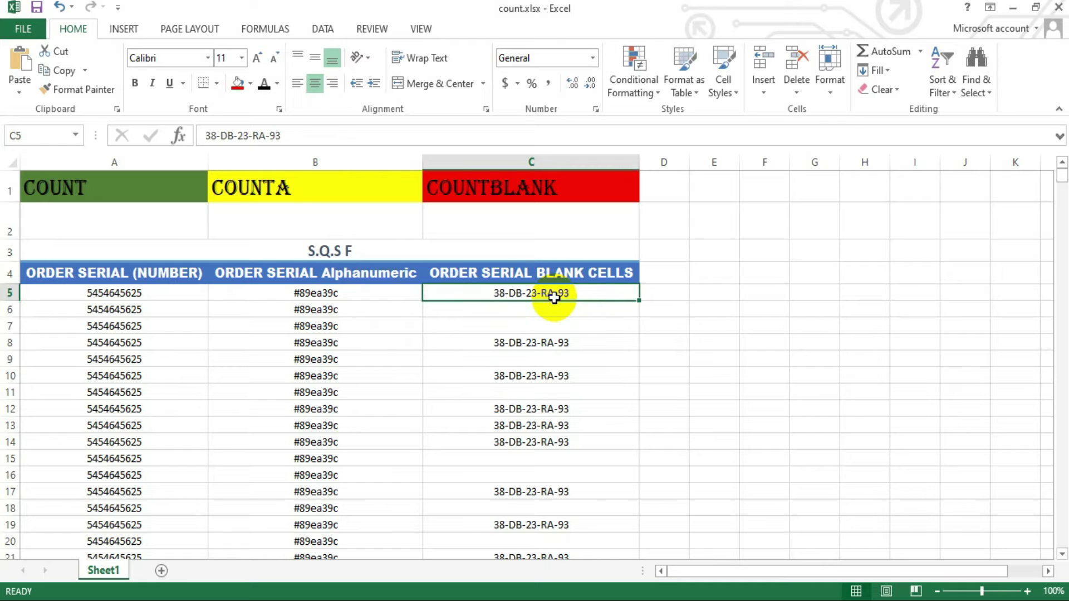
click(531, 321)
click(515, 310)
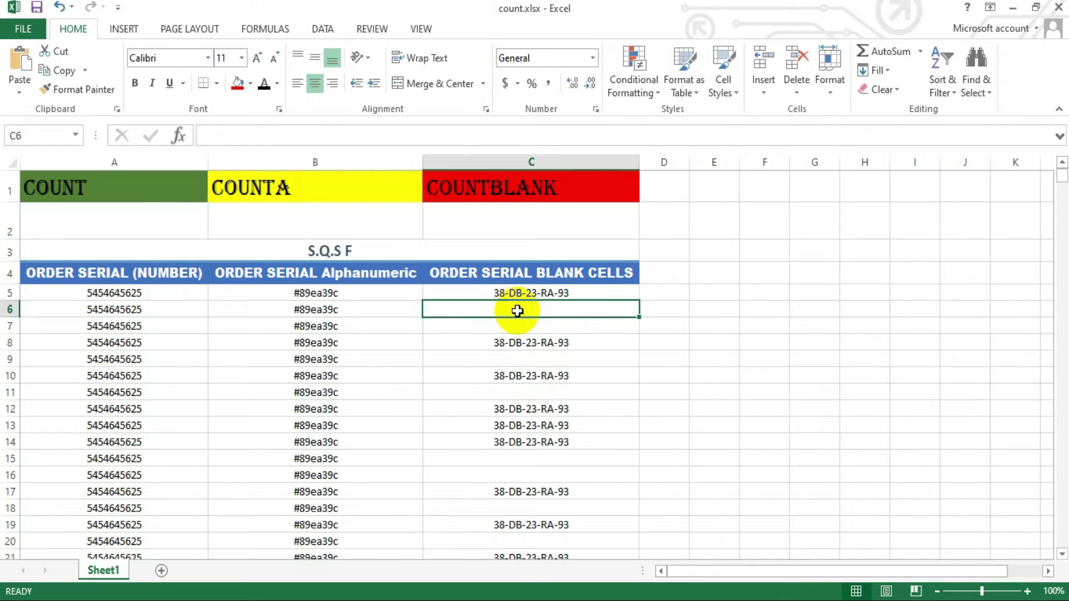
scroll(516, 350, down, 3)
scroll(516, 350, down, 1)
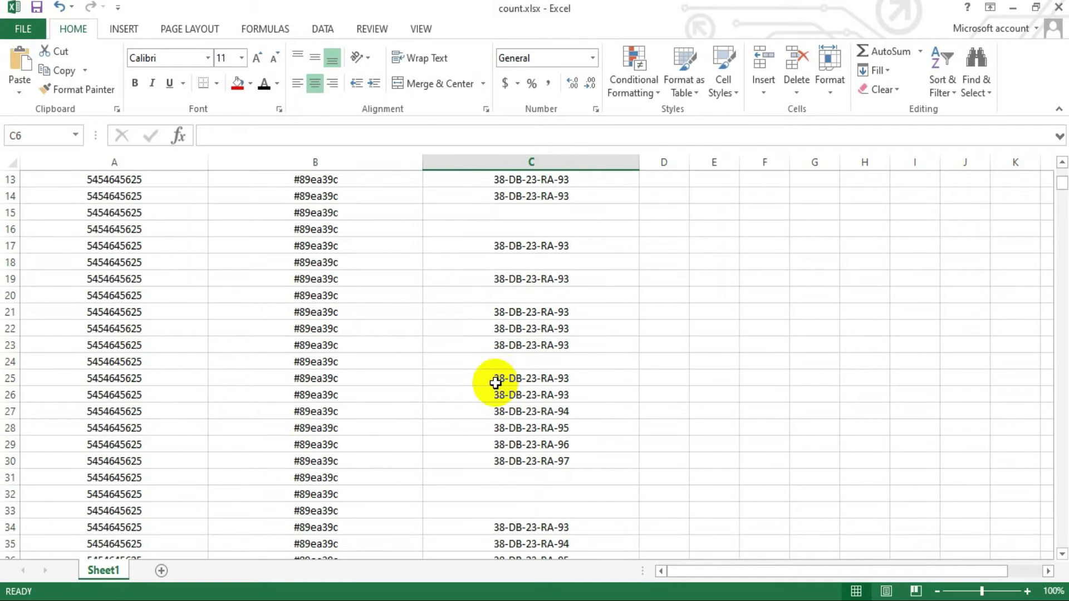
click(550, 358)
scroll(546, 362, down, 2)
click(529, 376)
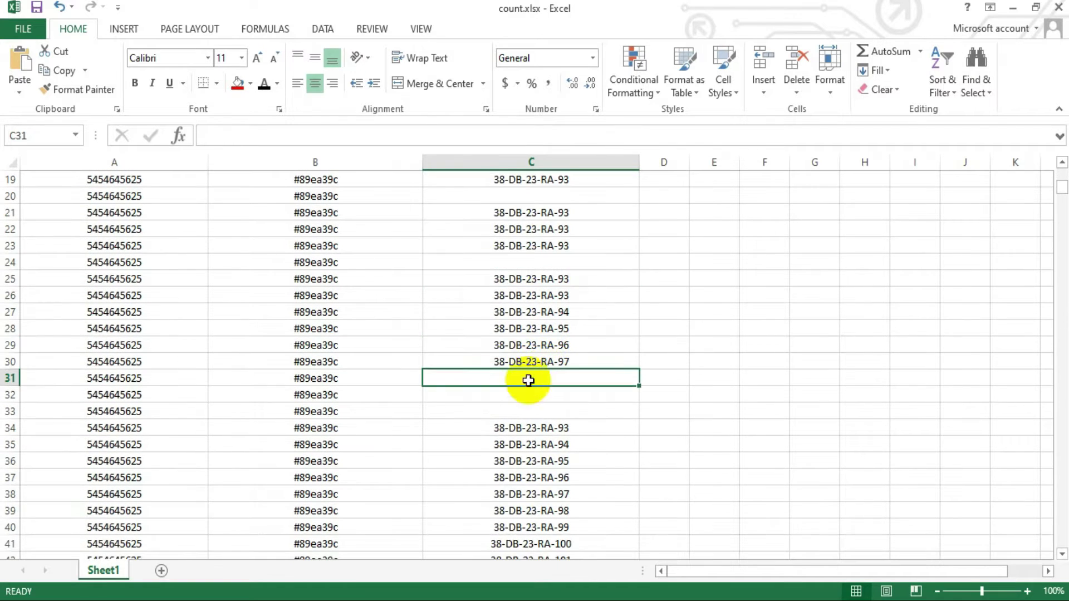
scroll(531, 384, up, 6)
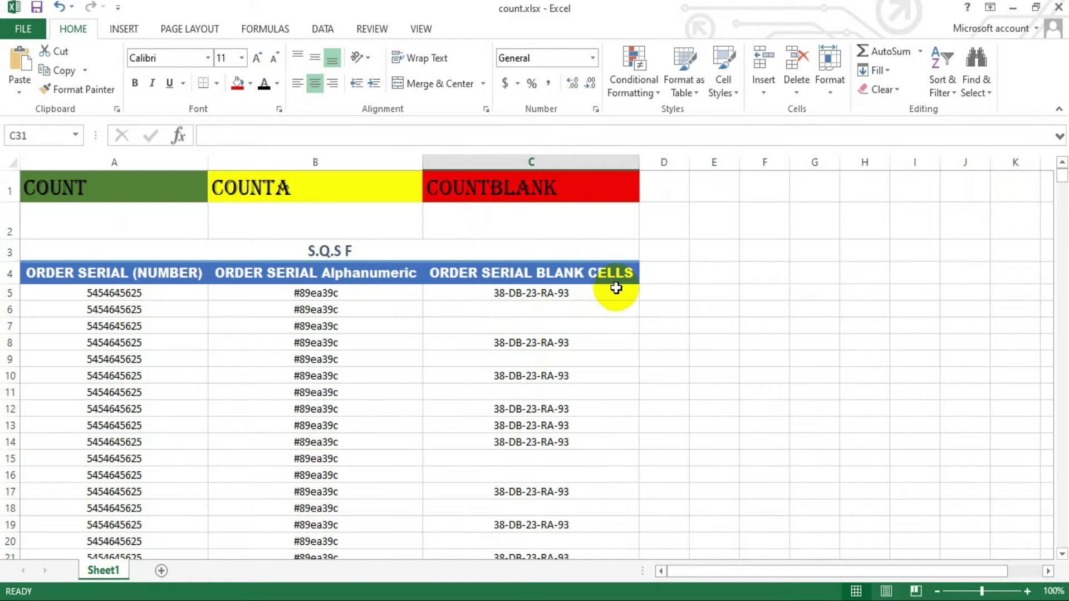
click(75, 205)
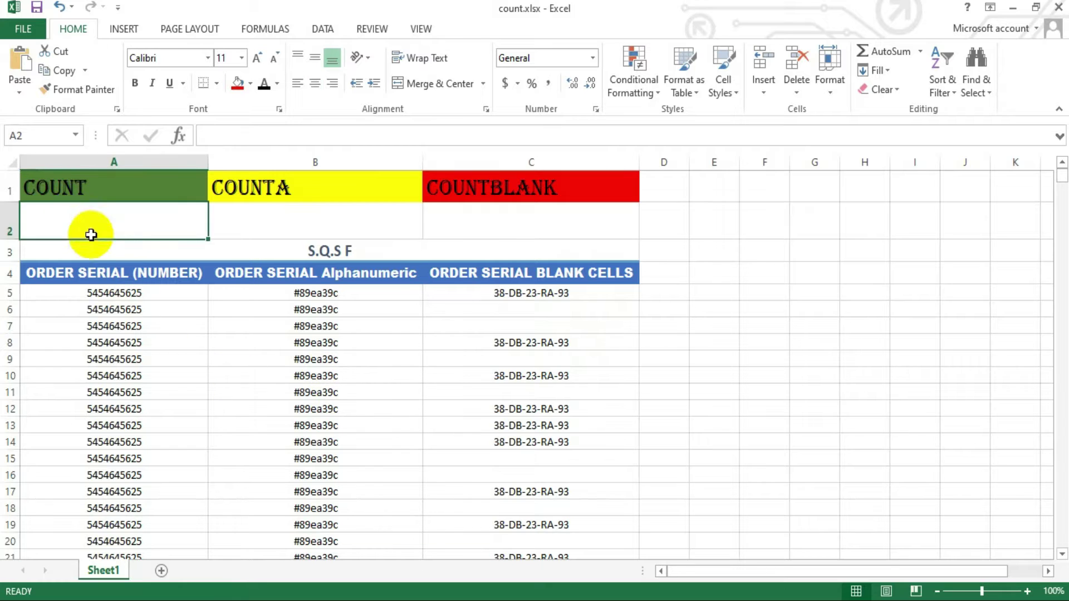
click(114, 325)
click(111, 295)
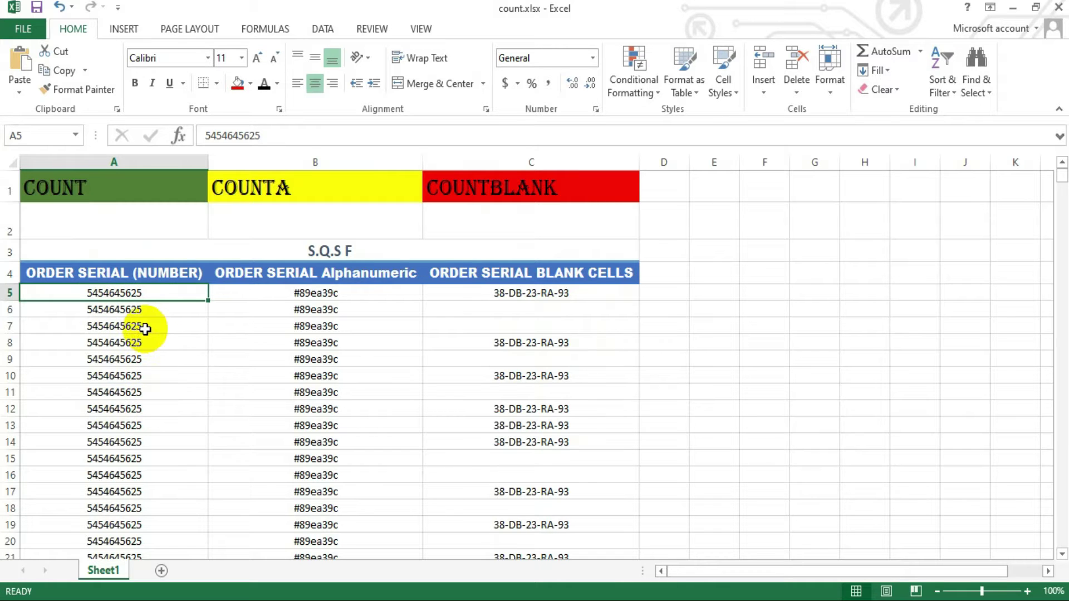
click(354, 253)
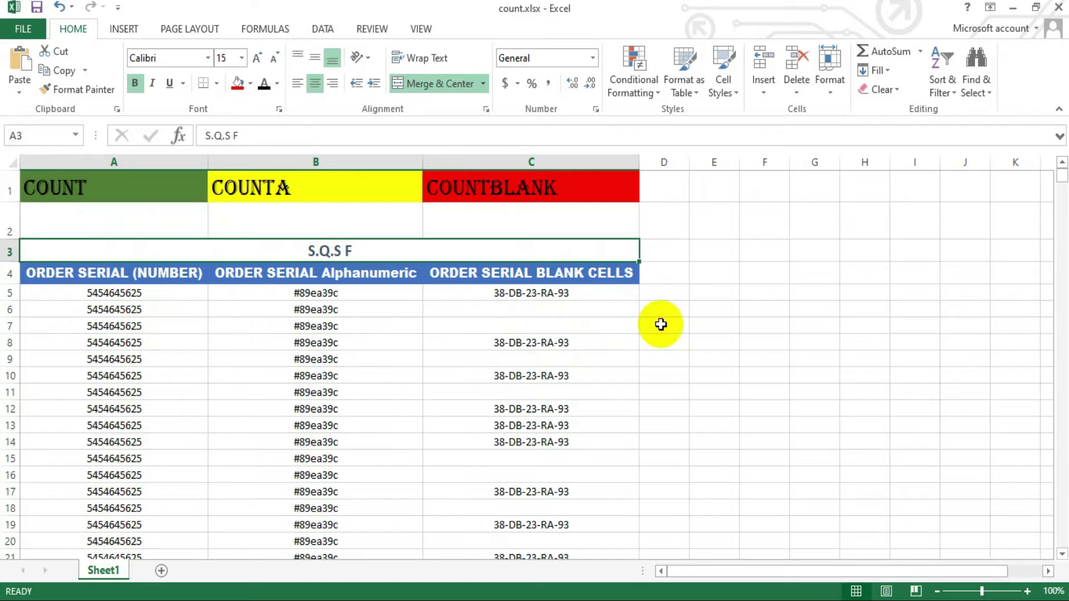
mouse_move(668, 273)
mouse_down()
mouse_move(644, 413)
mouse_move(36, 489)
mouse_up()
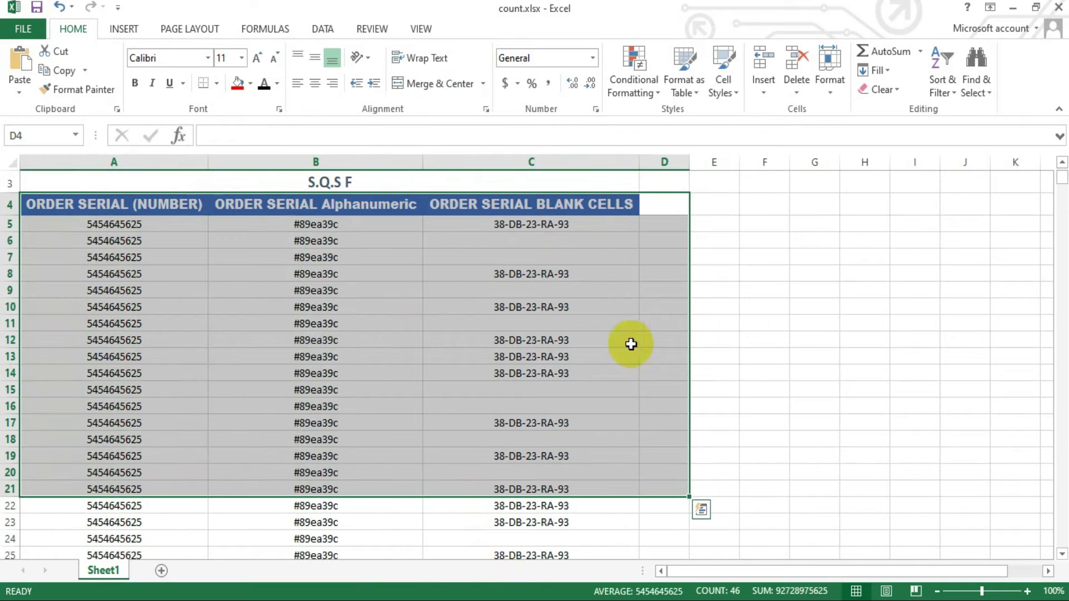
click(630, 341)
scroll(243, 421, up, 1)
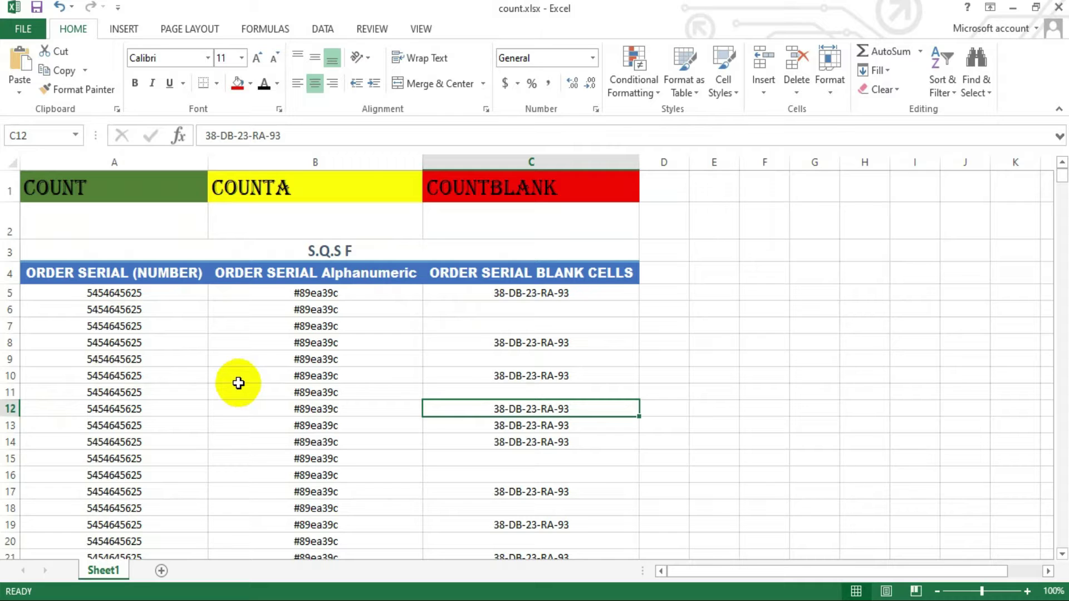
click(109, 303)
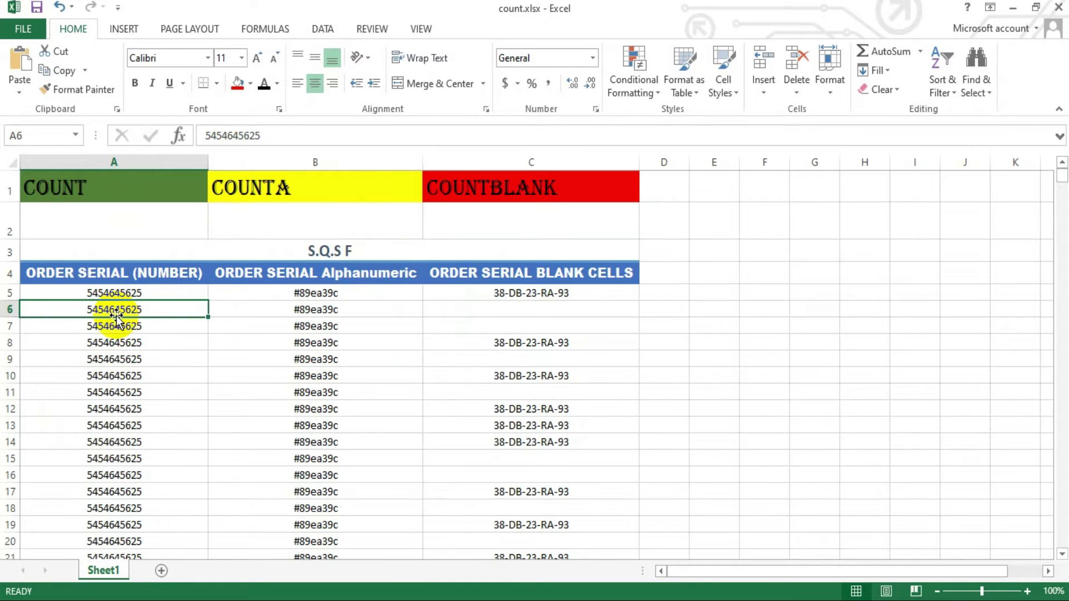
click(116, 219)
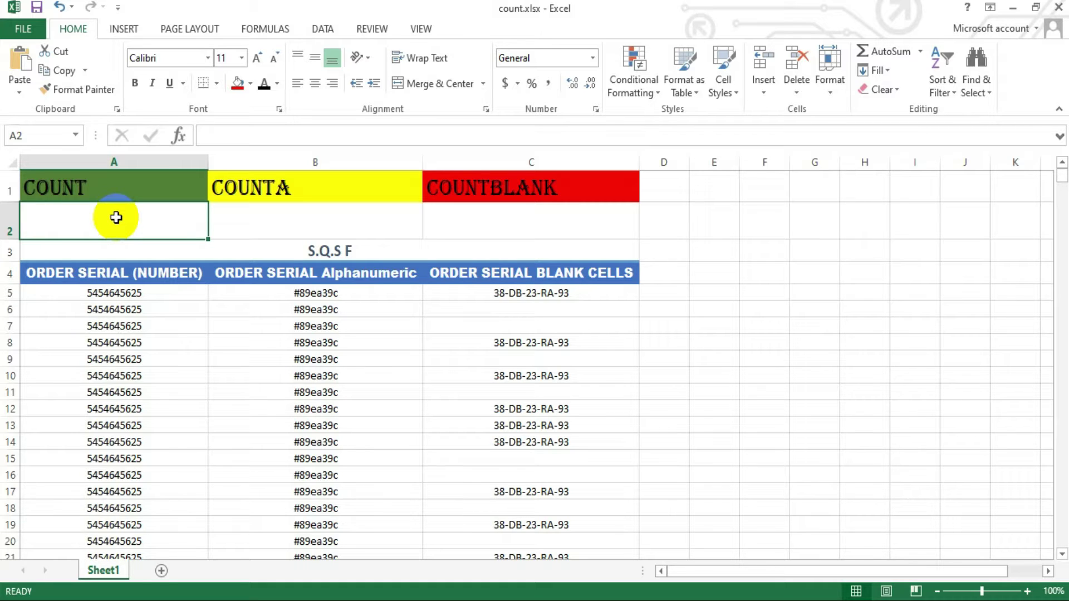
Step: Enter =COUNT(A5:A587) in A2 to count the 583 numeric order serials
text(c)
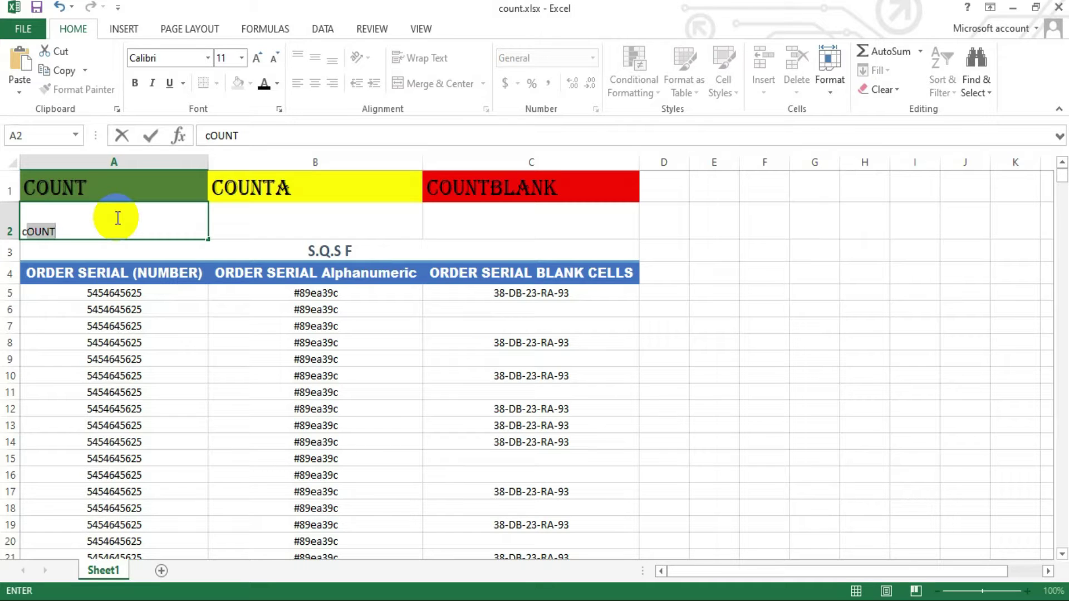
key(BackSpace)
key(BackSpace)
text(co)
text(un)
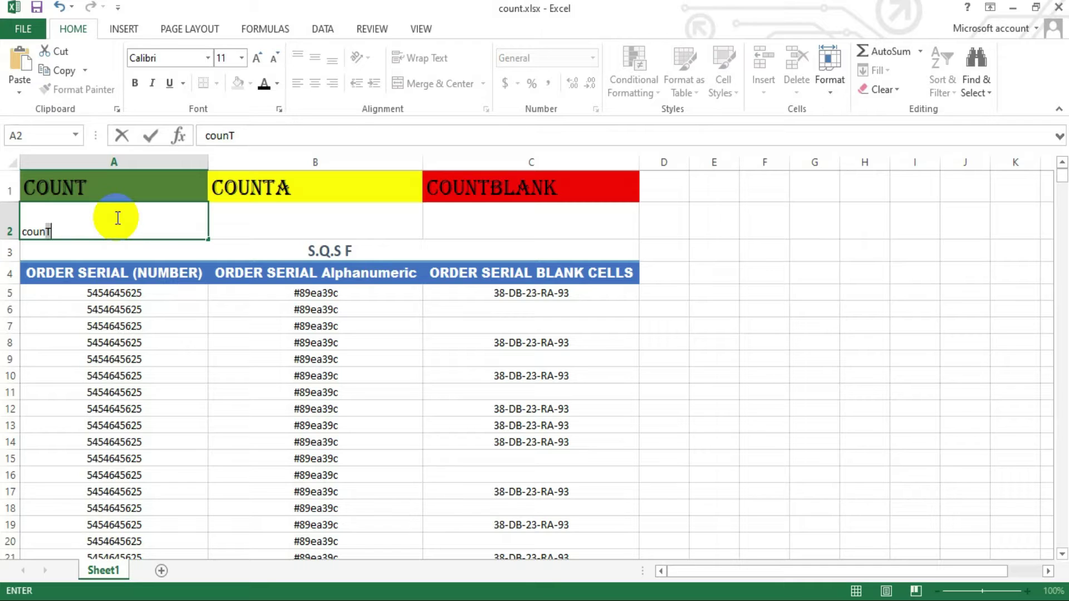
key(BackSpace)
key(BackSpace)
key(BackSpace)
key(BackSpace)
key(BackSpace)
text(=)
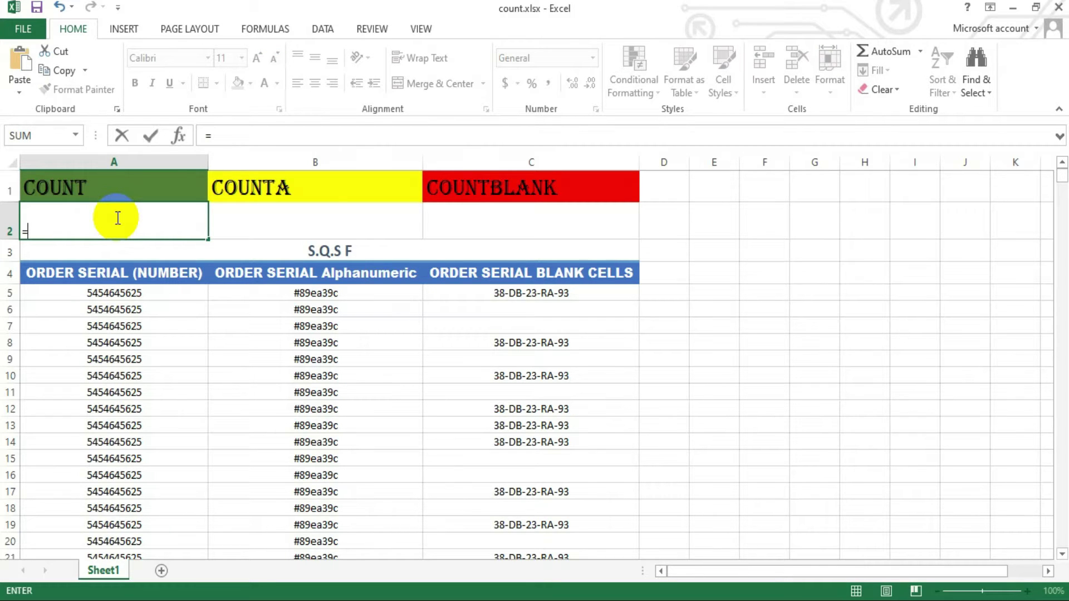
text(co)
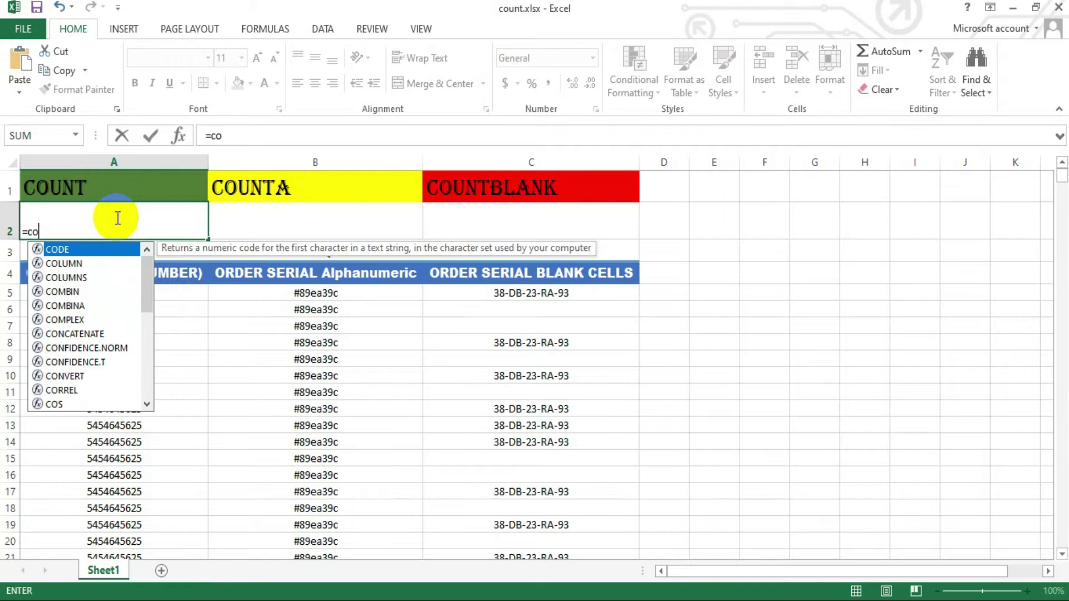
text(un)
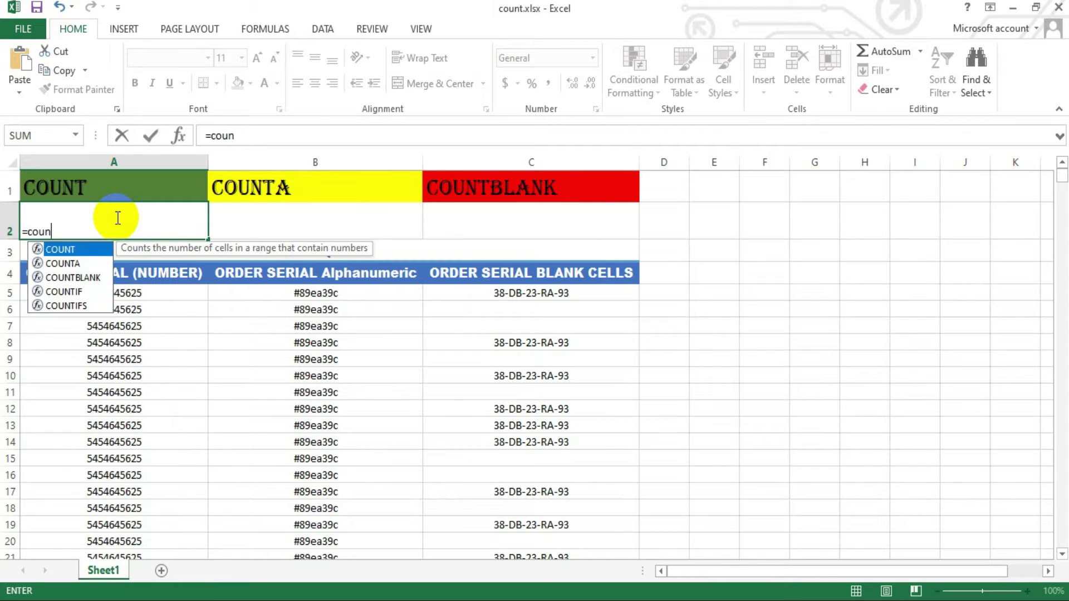
key(Tab)
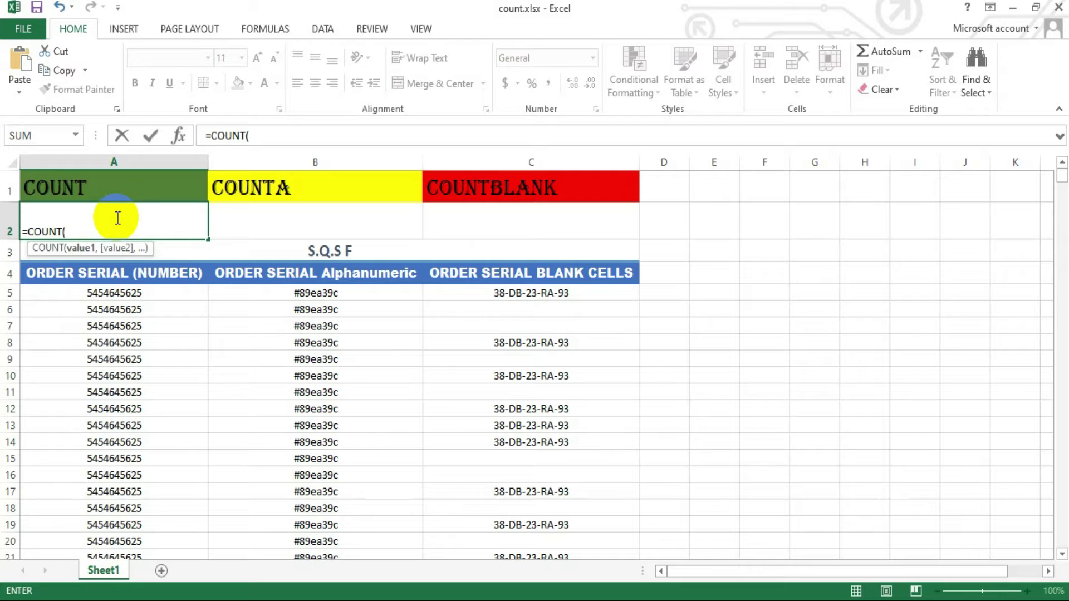
click(91, 292)
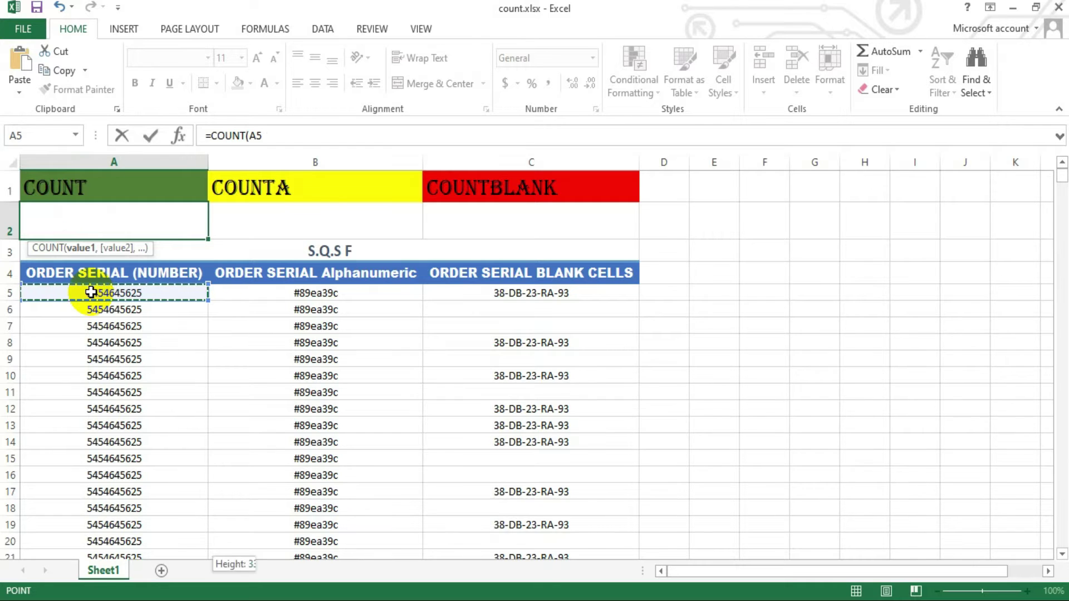
key(ctrl+shift+Down)
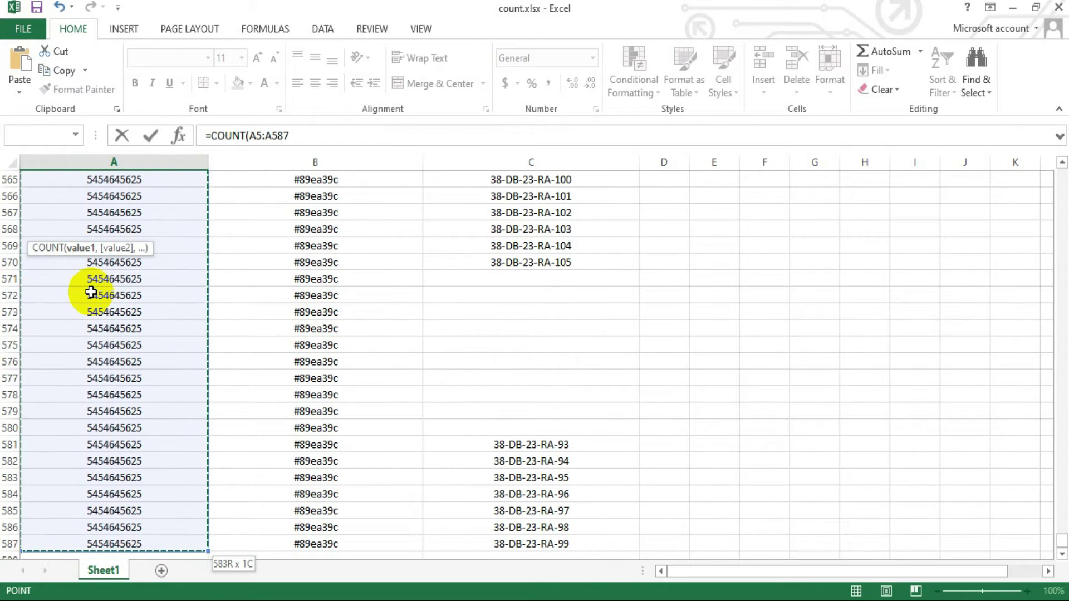
scroll(117, 317, down, 2)
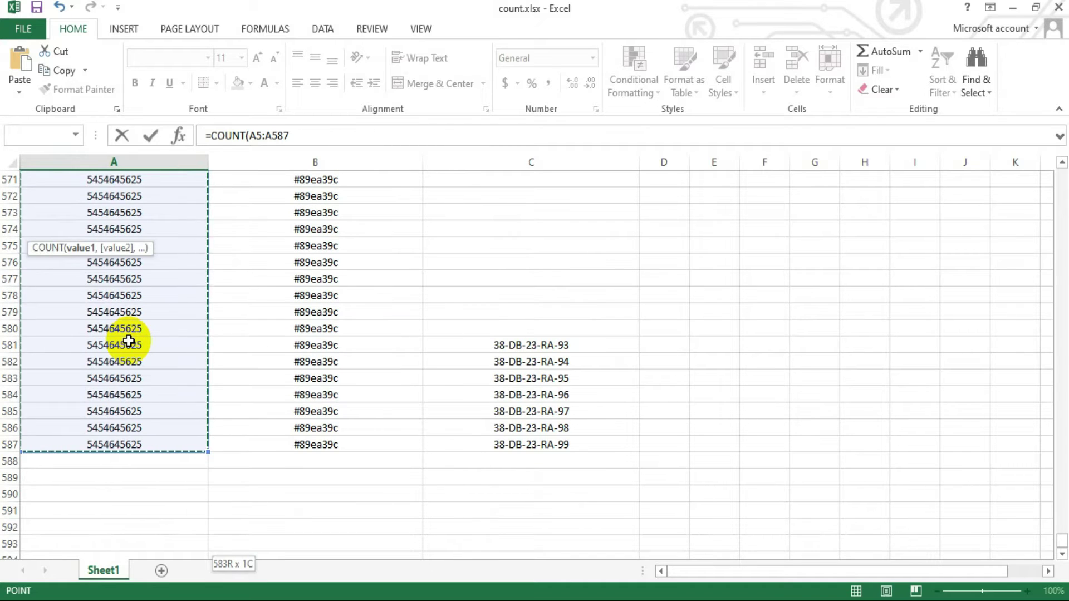
scroll(103, 351, up, 8)
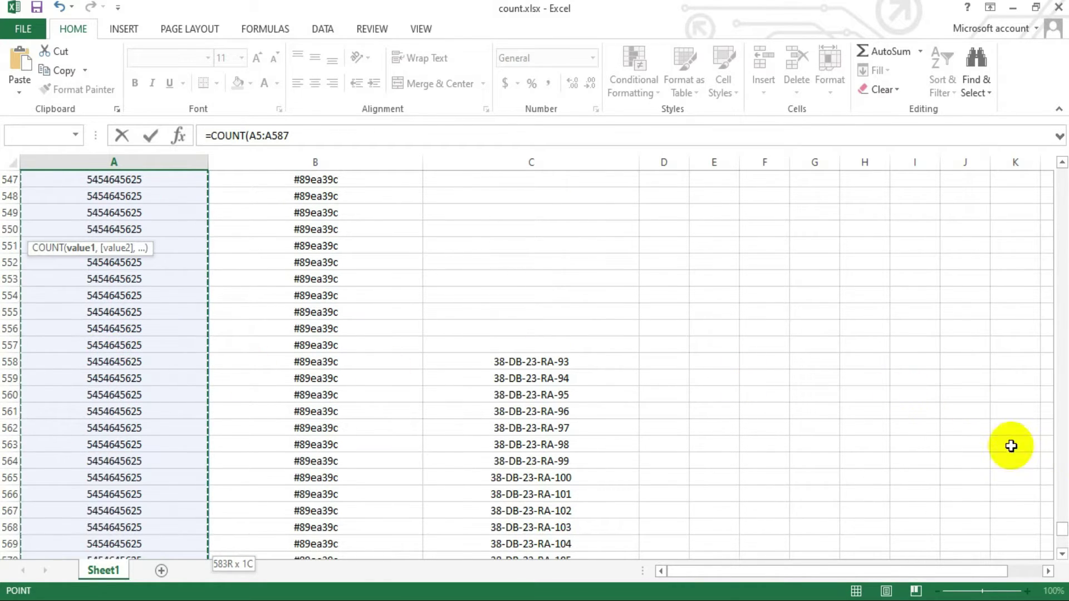
drag(1060, 529, 1046, 173)
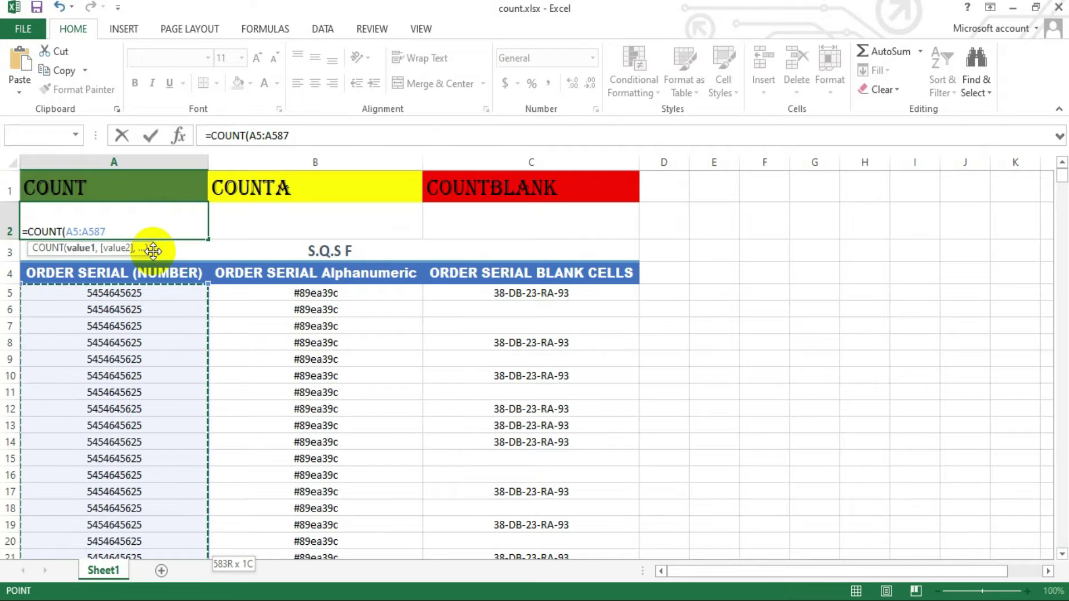
text())
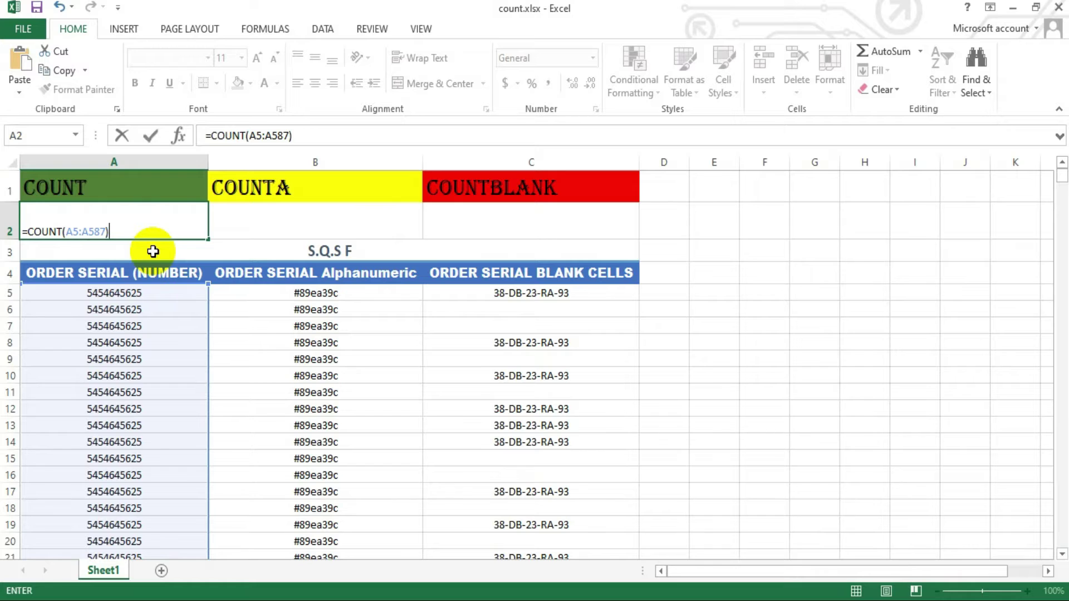
key(Return)
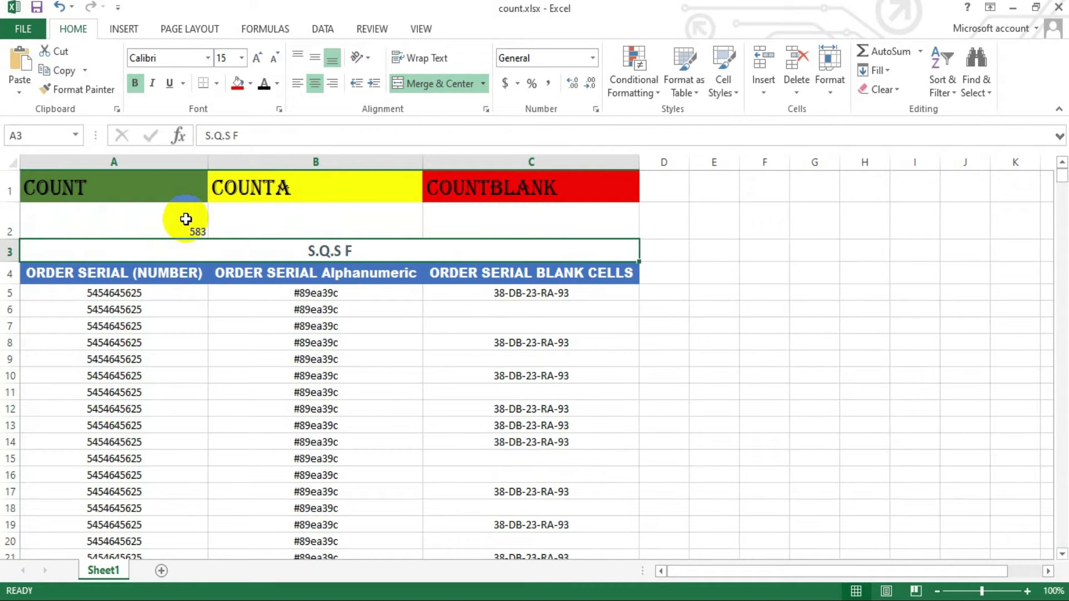
Step: Format result cells A2:C2 as bold 18-point text, then reselect A2
drag(186, 219, 484, 220)
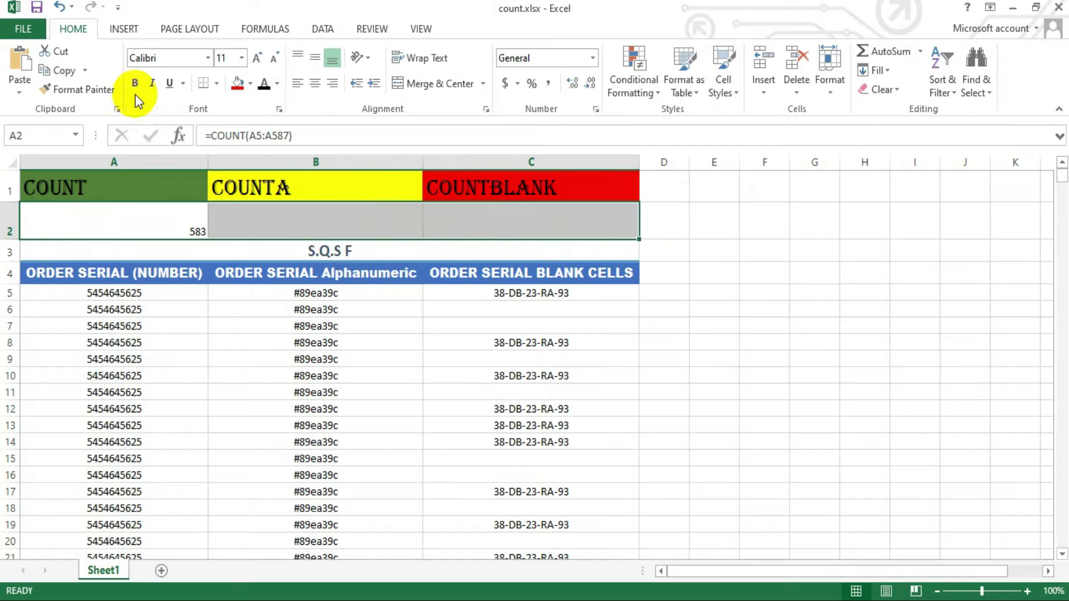
click(241, 59)
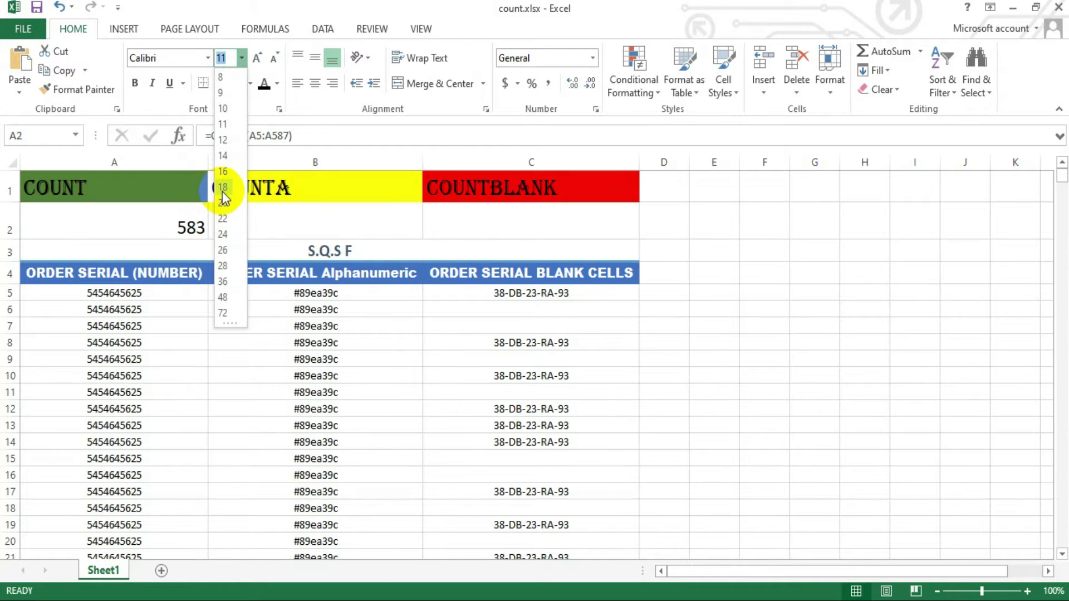
click(221, 187)
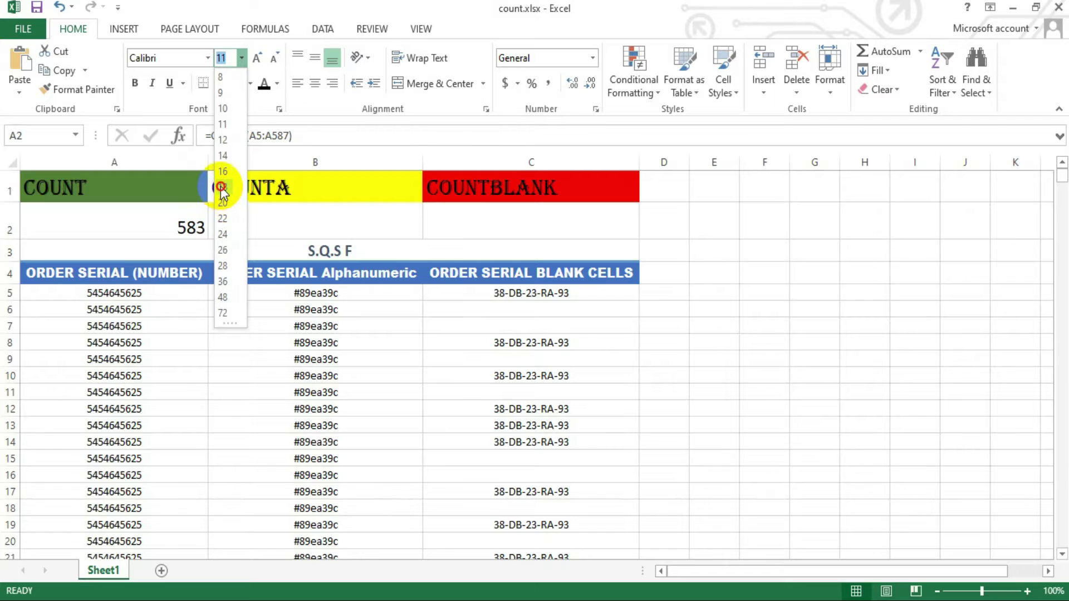
click(135, 83)
click(530, 222)
click(153, 223)
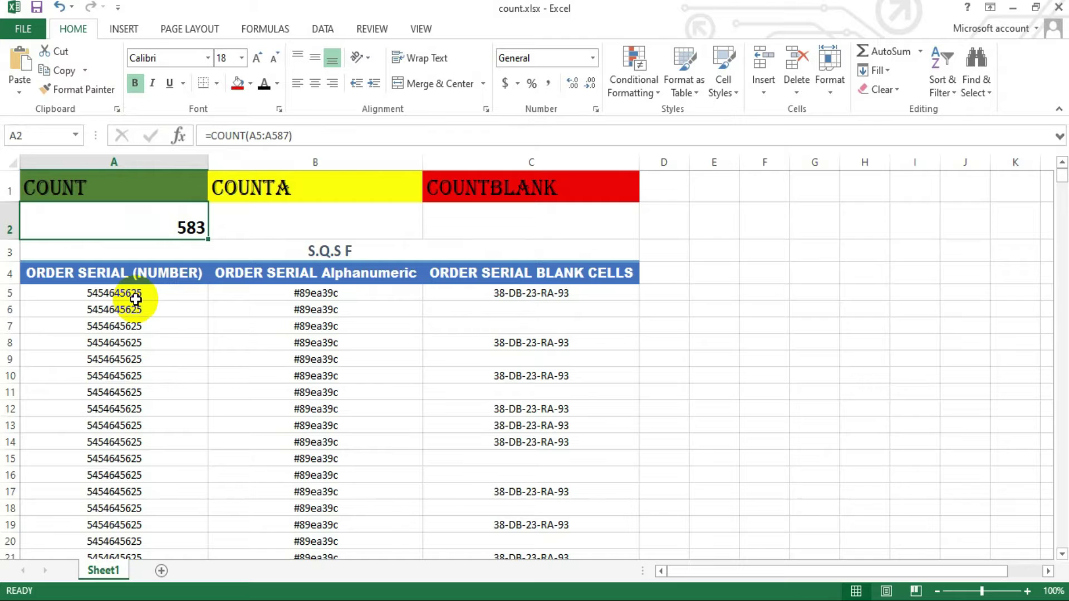
Step: Clear the order serial in cell A5
click(154, 294)
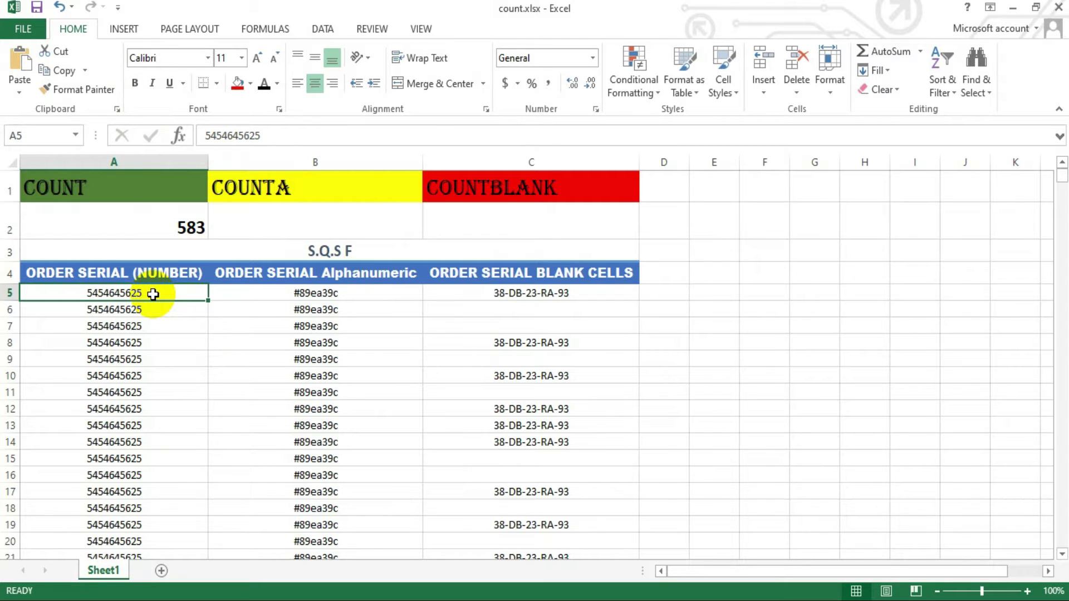
key(BackSpace)
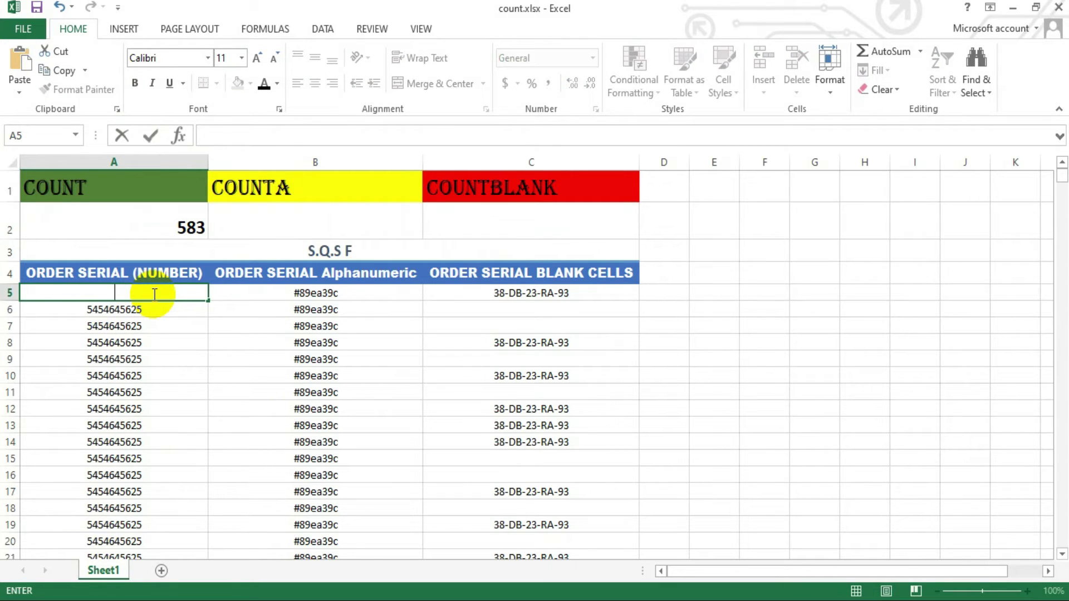
click(281, 358)
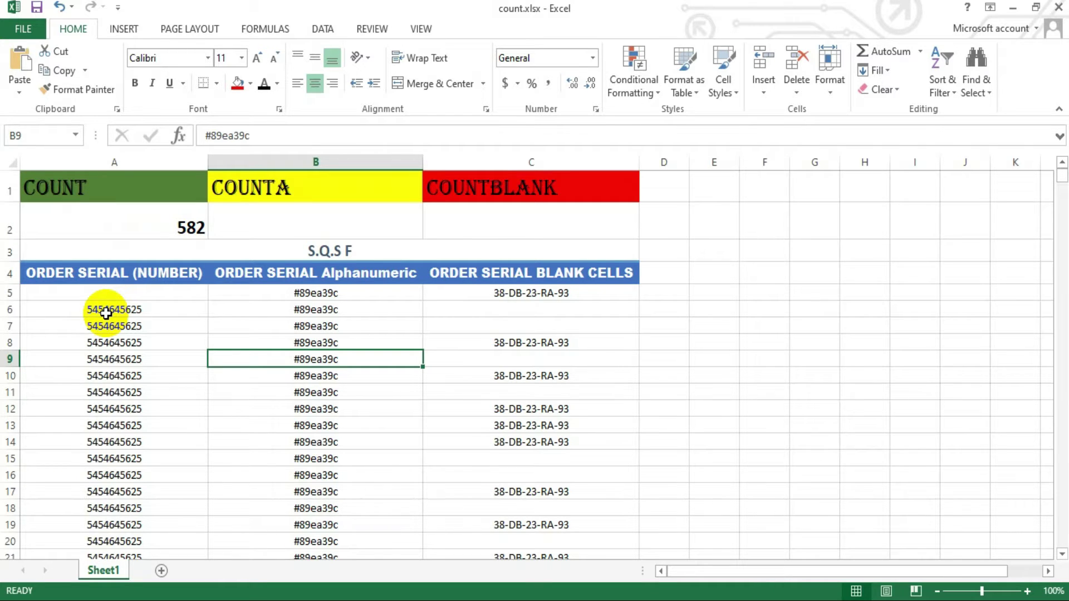
click(150, 364)
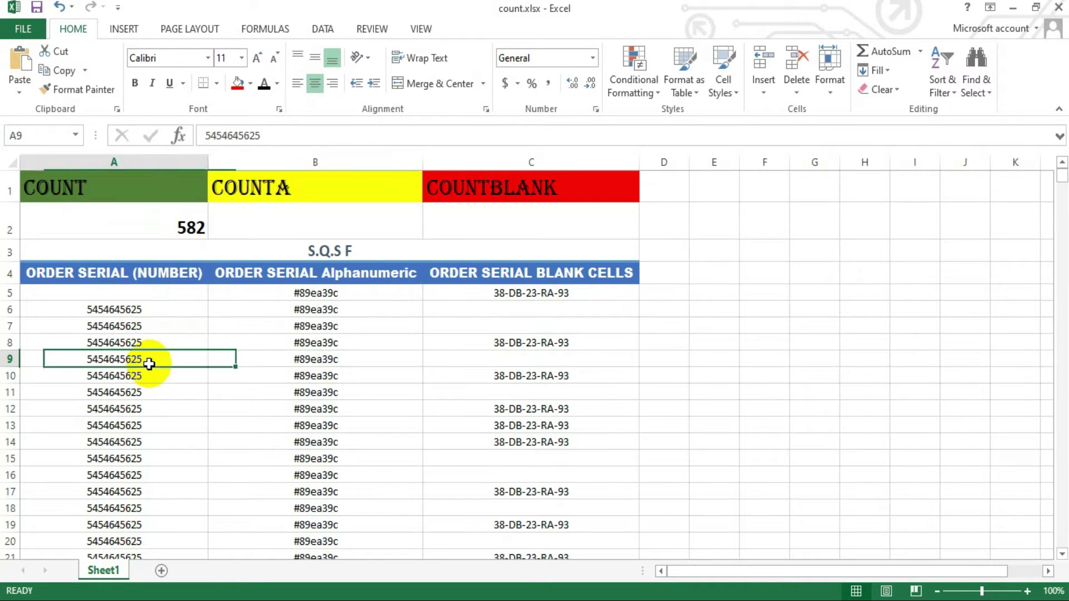
double_click(152, 360)
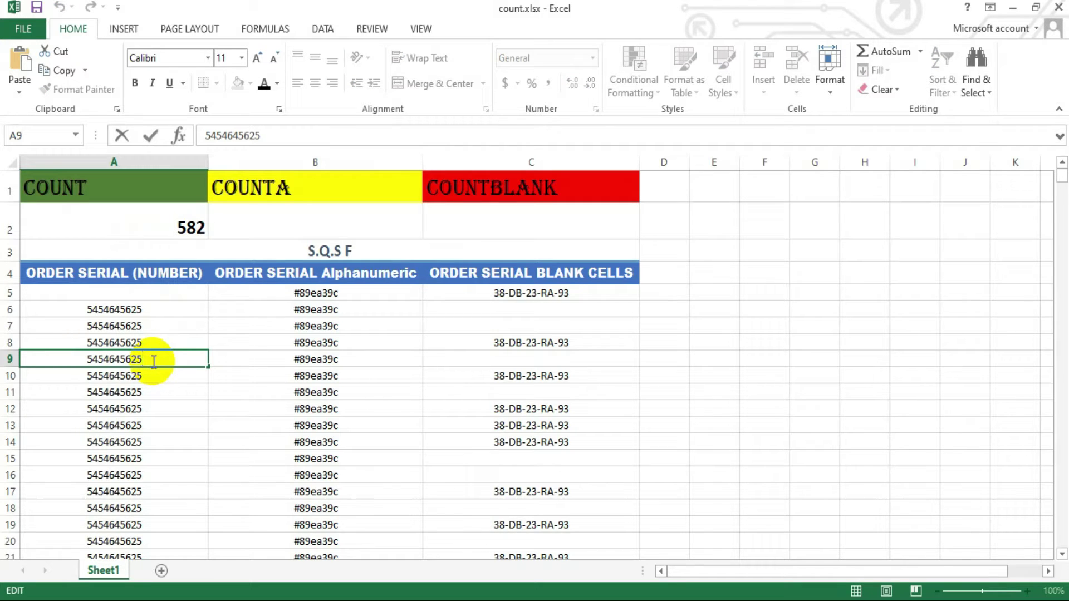
text(sa)
text(rw)
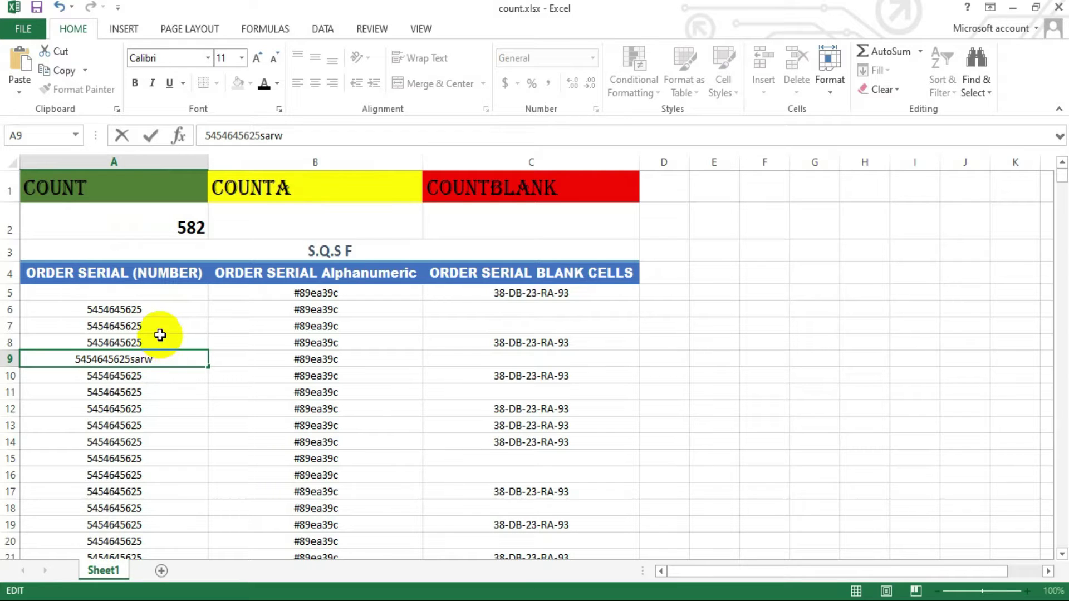
click(161, 326)
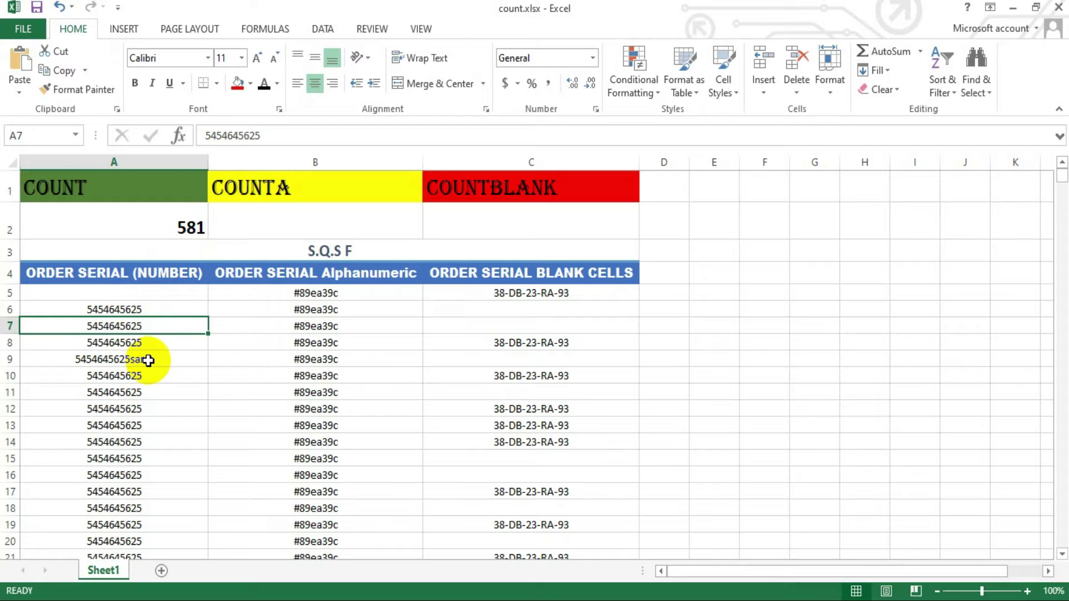
Step: Review the column B serials and undo a first COUNT attempt in B2 that gave #NAME?
click(340, 353)
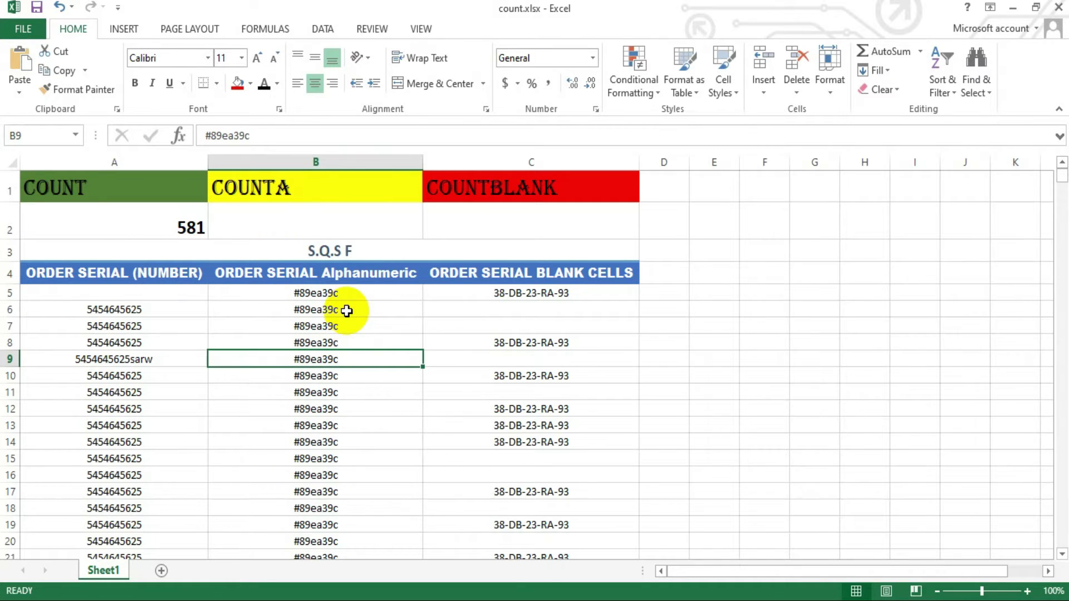
drag(339, 341, 356, 423)
click(332, 321)
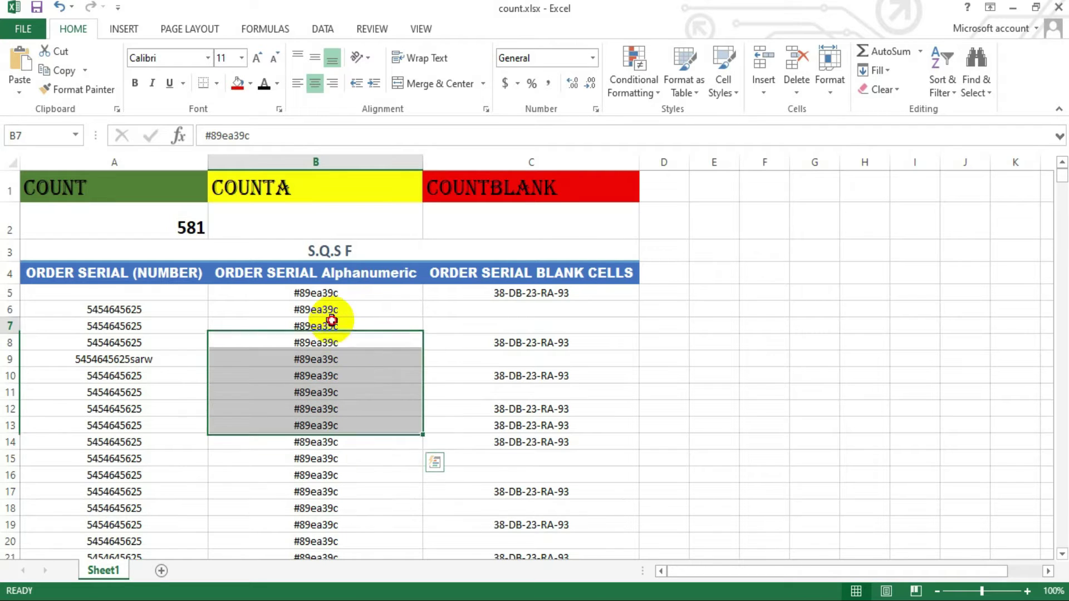
click(337, 305)
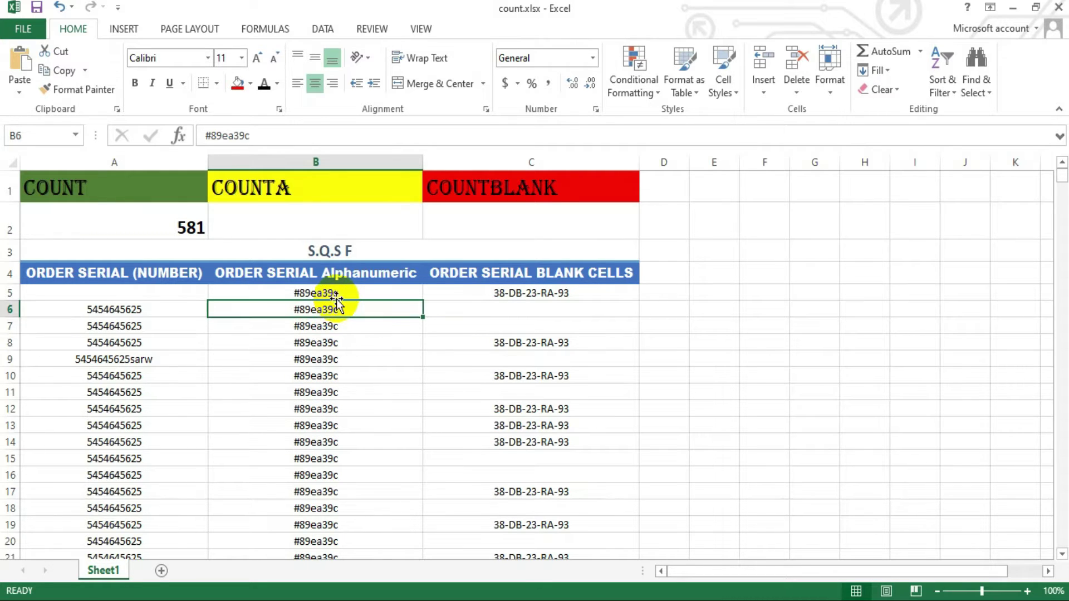
click(337, 295)
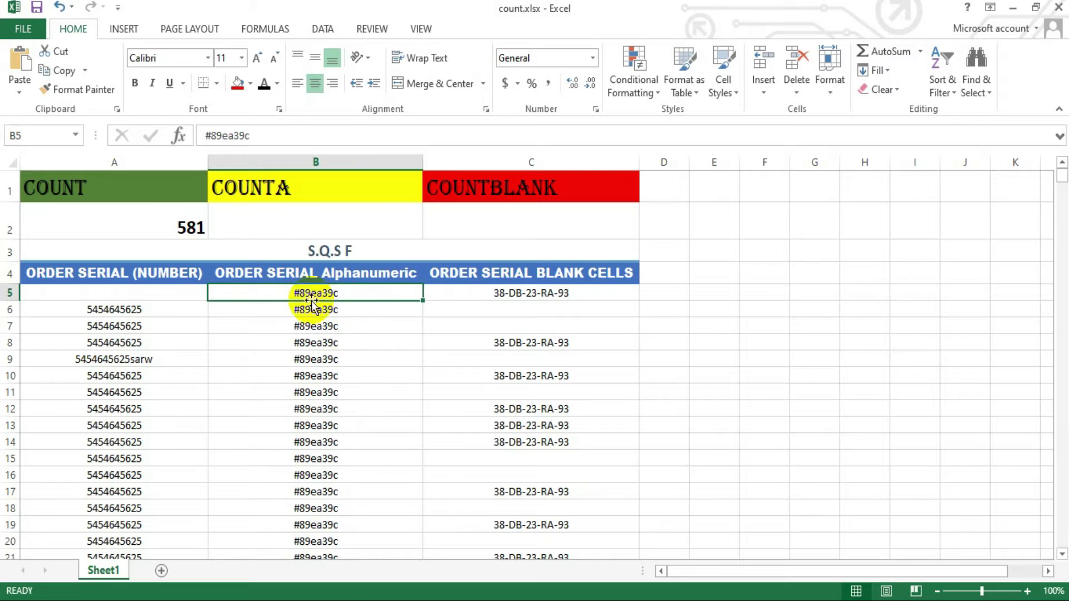
click(276, 228)
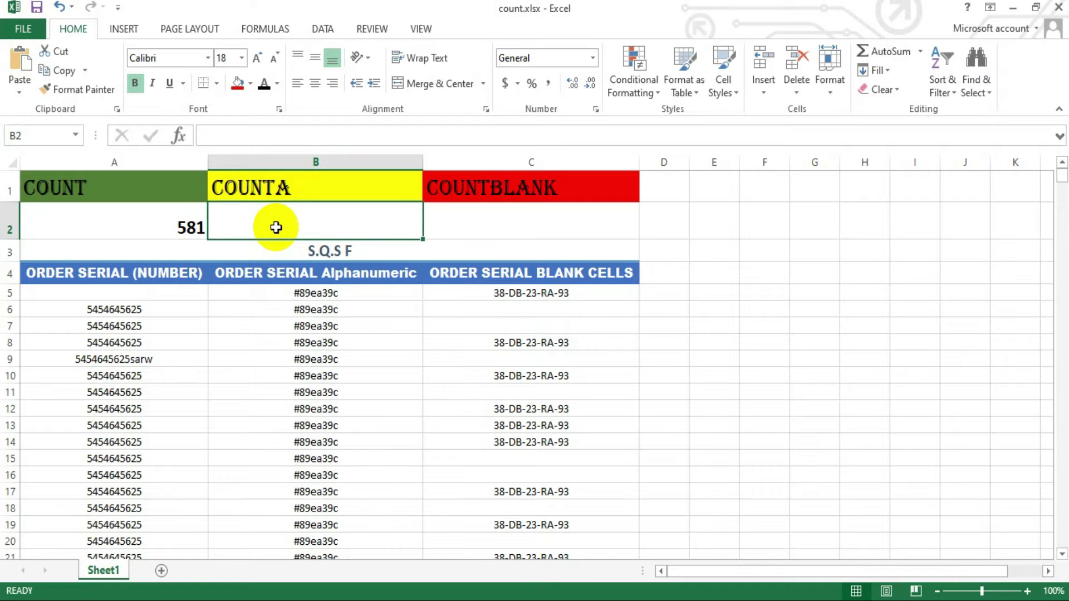
text(=)
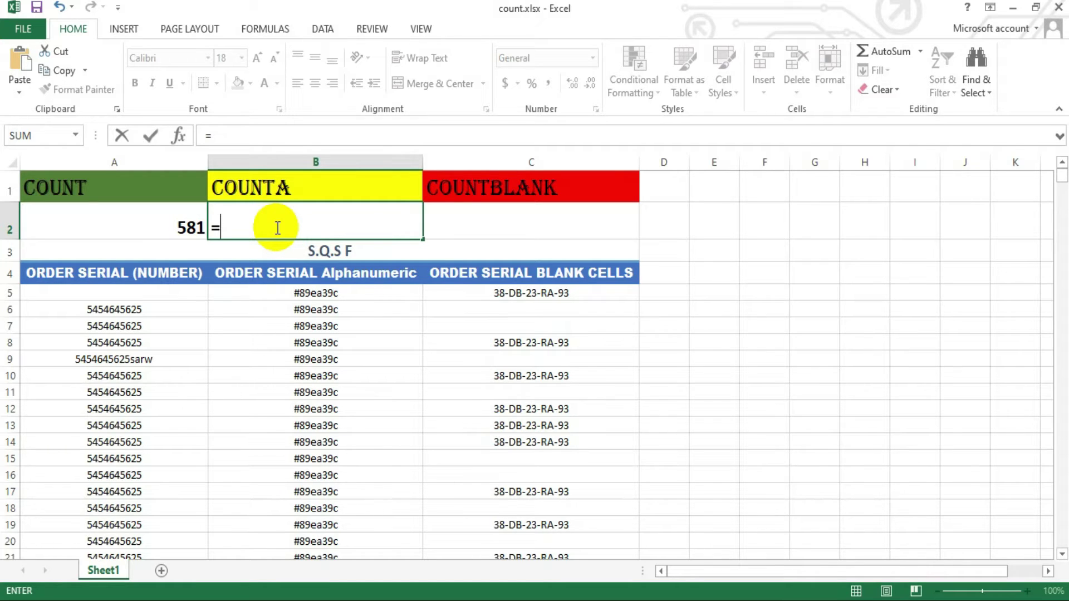
text(c)
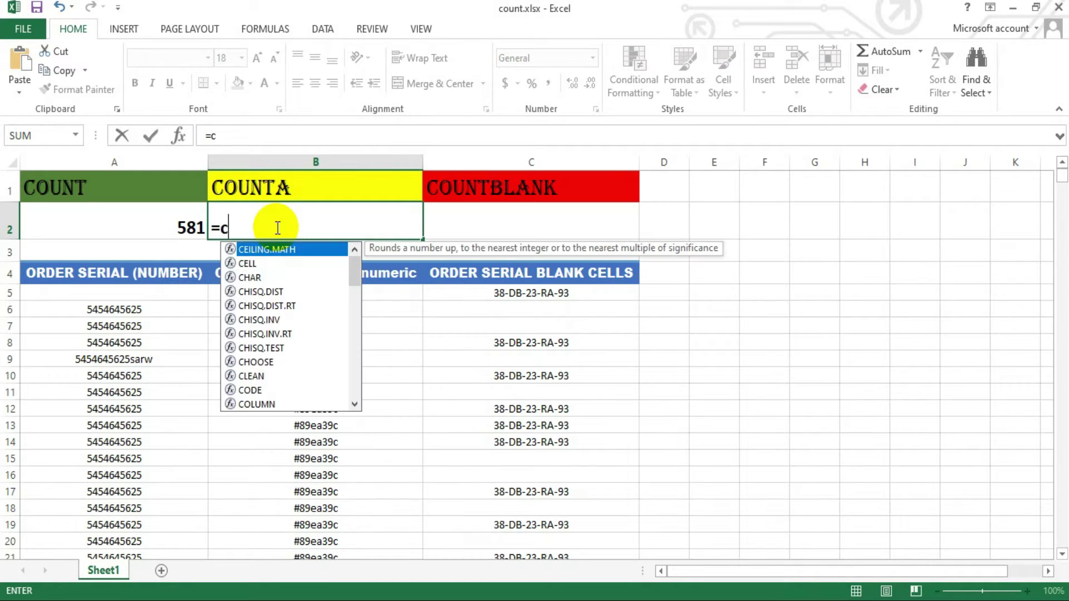
text(ount)
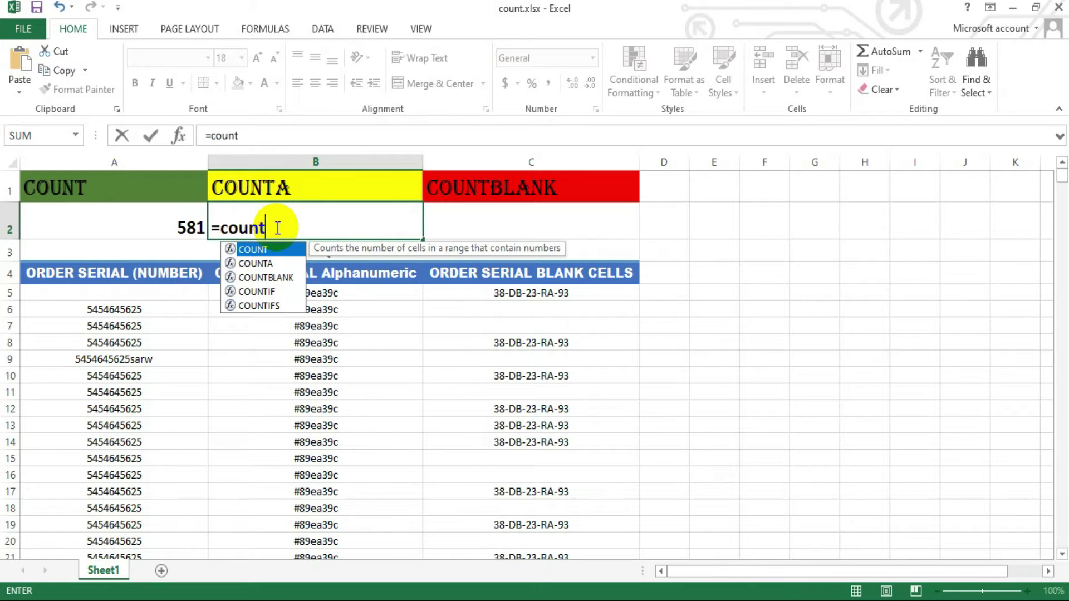
key(Down)
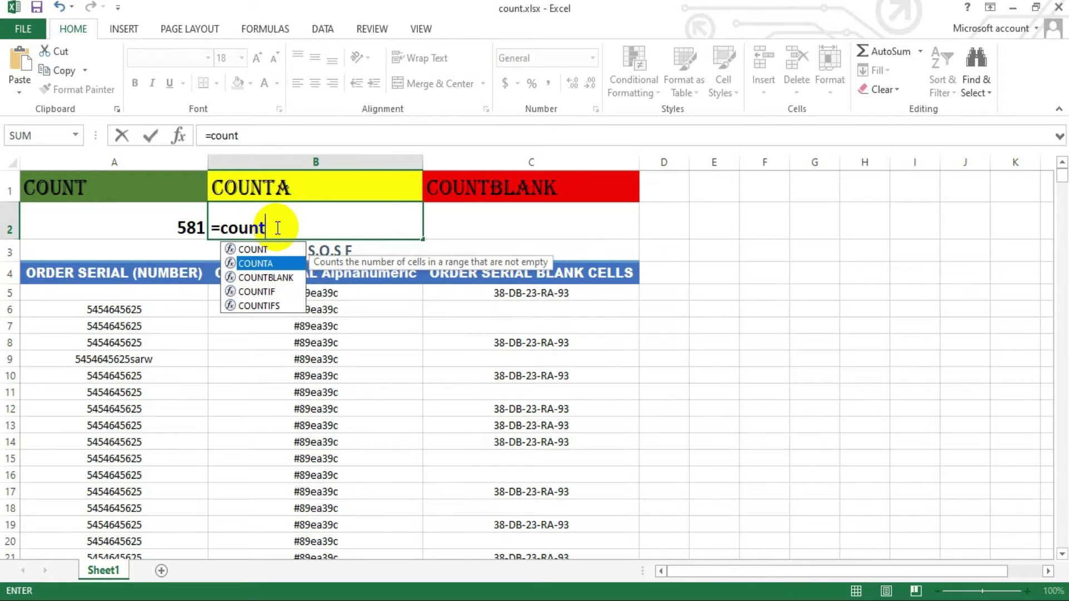
key(Return)
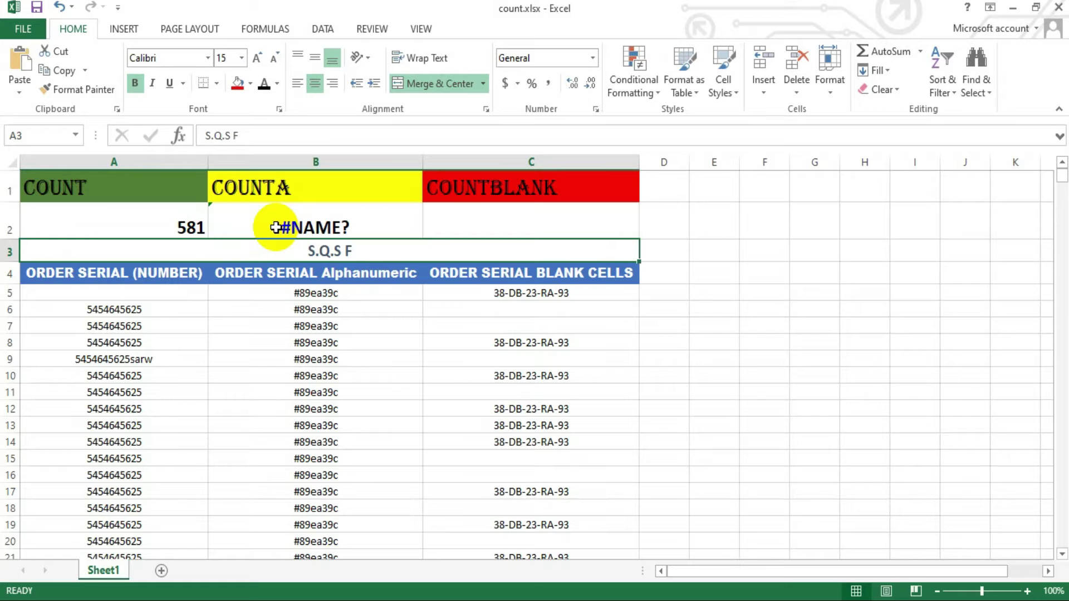
key(ctrl+z)
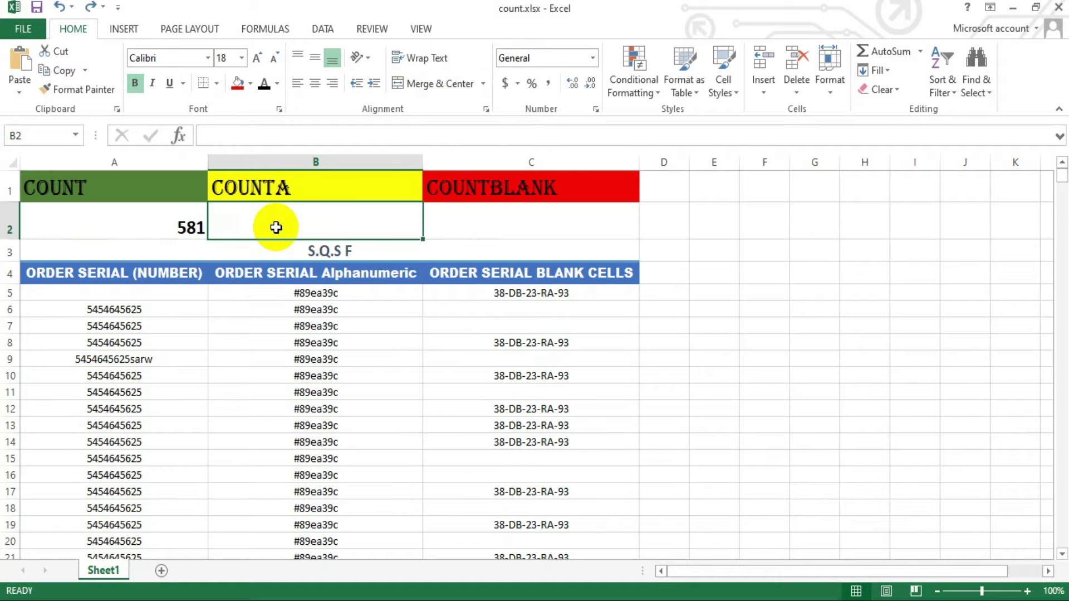
Step: Enter =COUNTA(B5:B587) in B2
text(=)
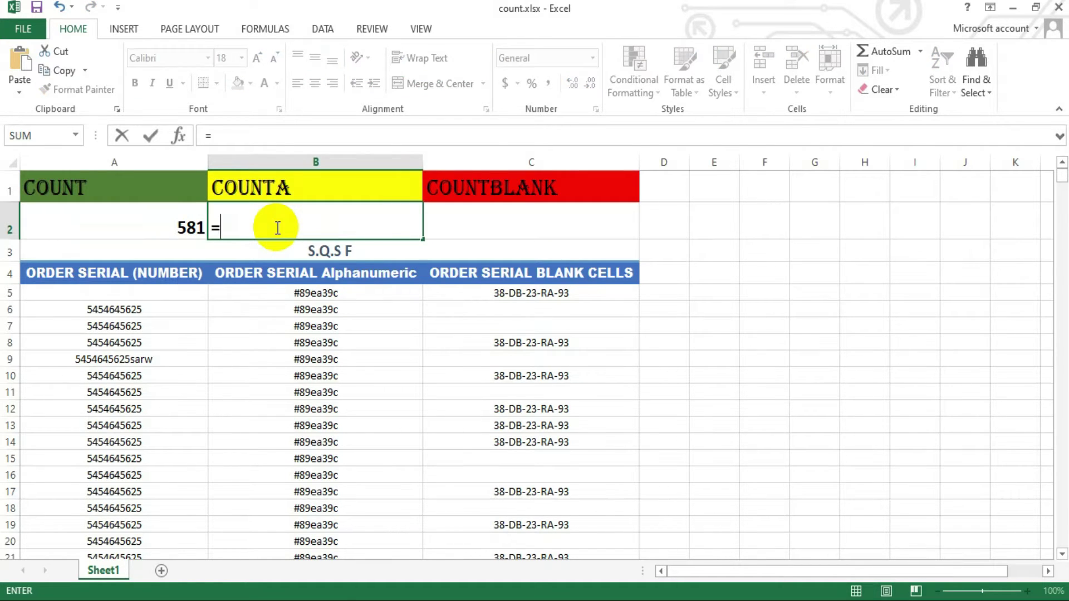
text(cou)
text(n)
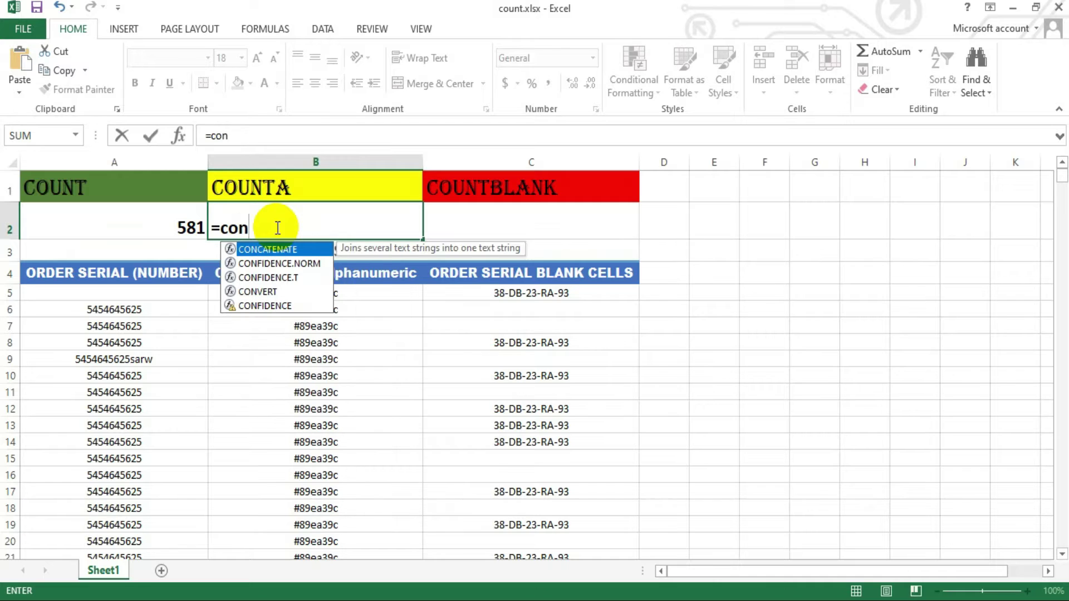
key(BackSpace)
text(unt)
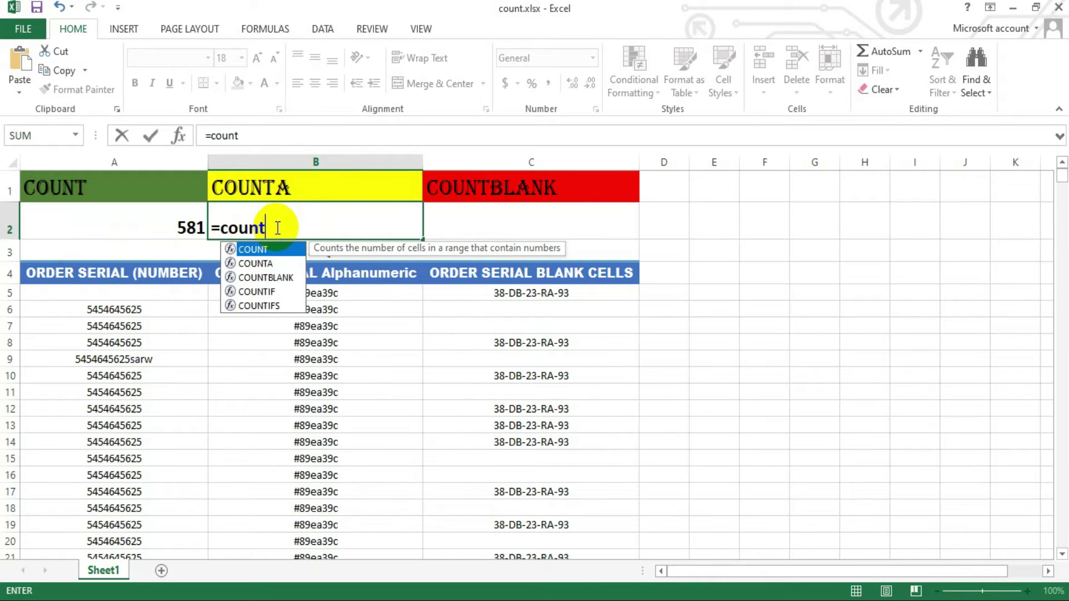
key(Down)
key(Tab)
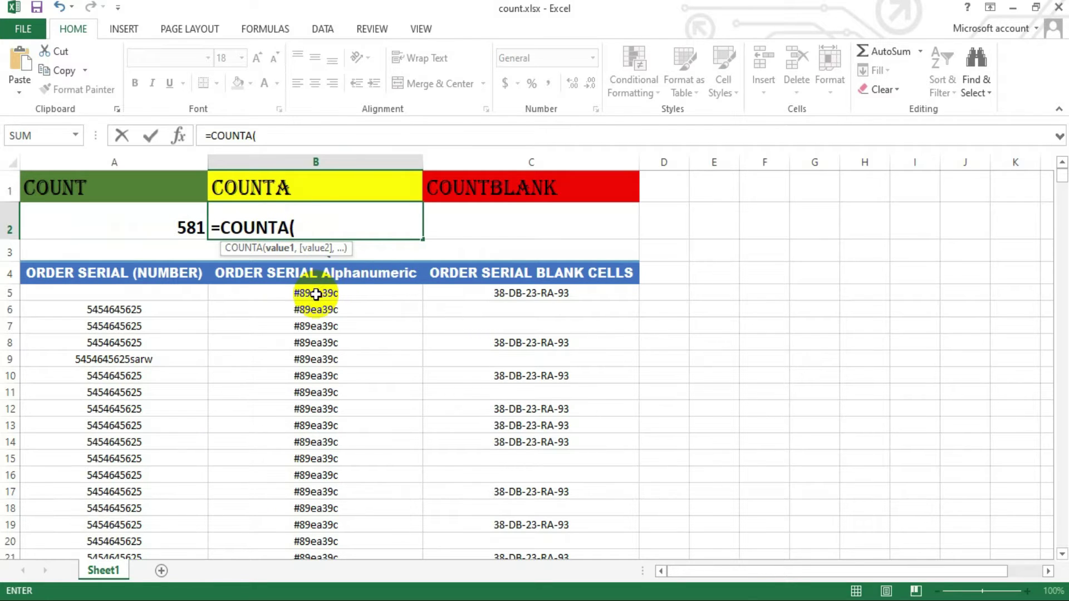
click(316, 294)
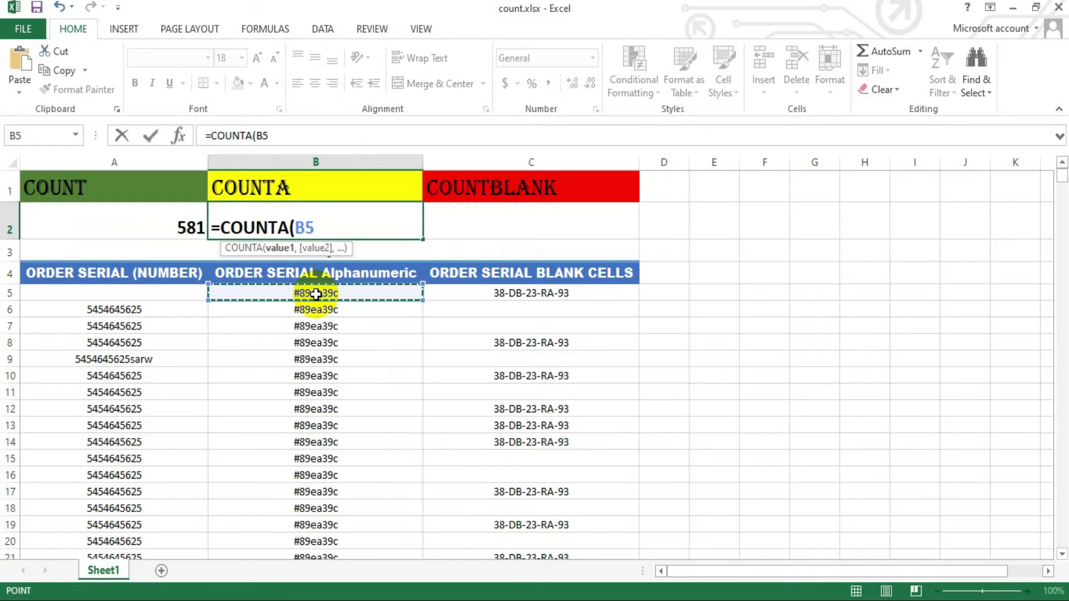
key(ctrl+shift+Down)
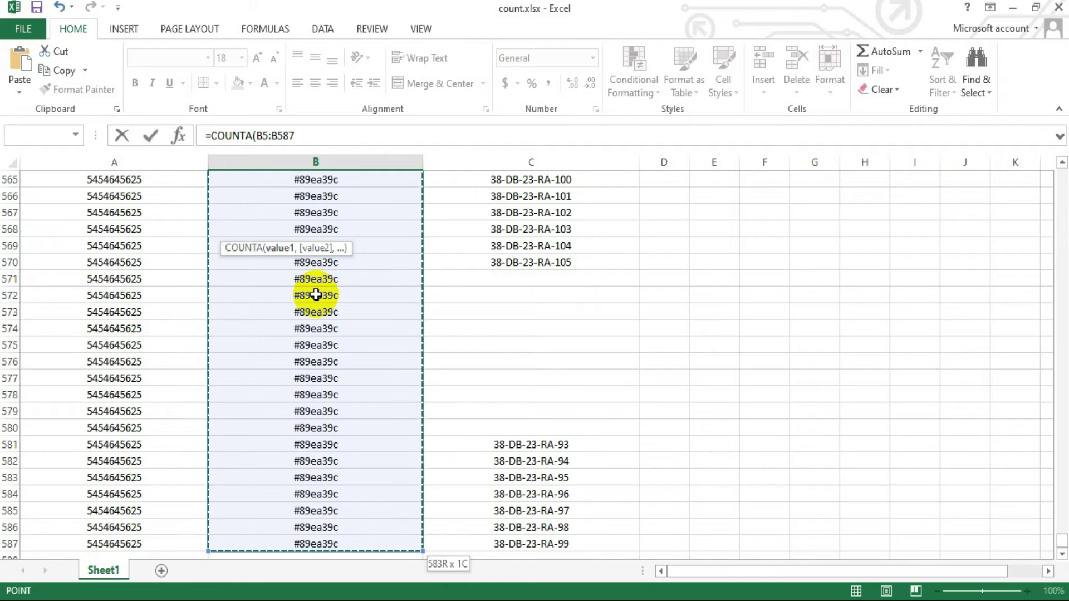
text())
key(Return)
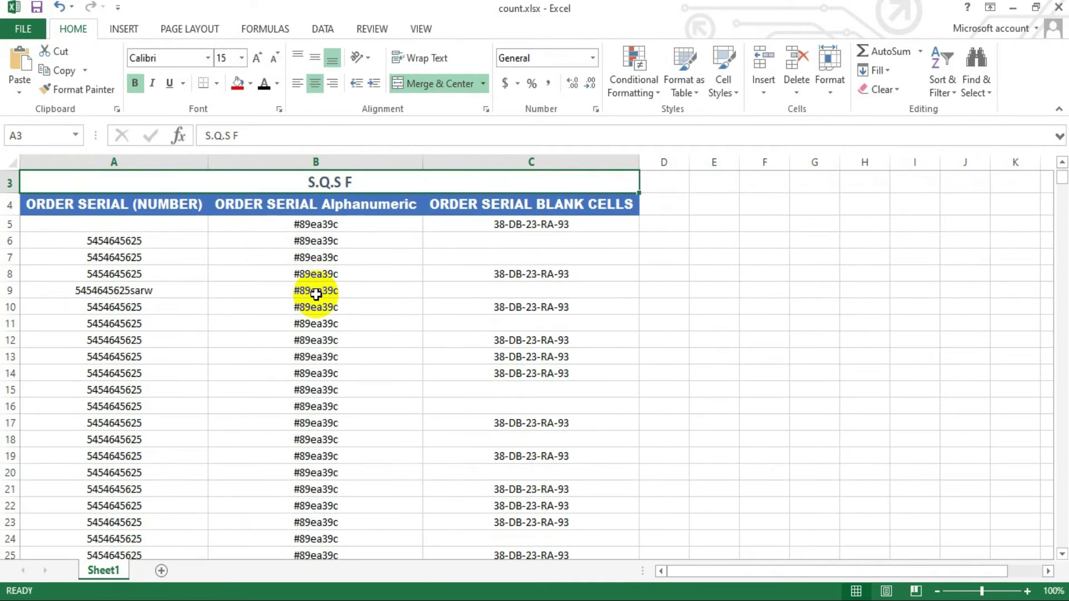
Step: Clear serial cells B8 and B11 so the COUNTA result in B2 falls to 581
scroll(316, 294, up, 1)
click(333, 225)
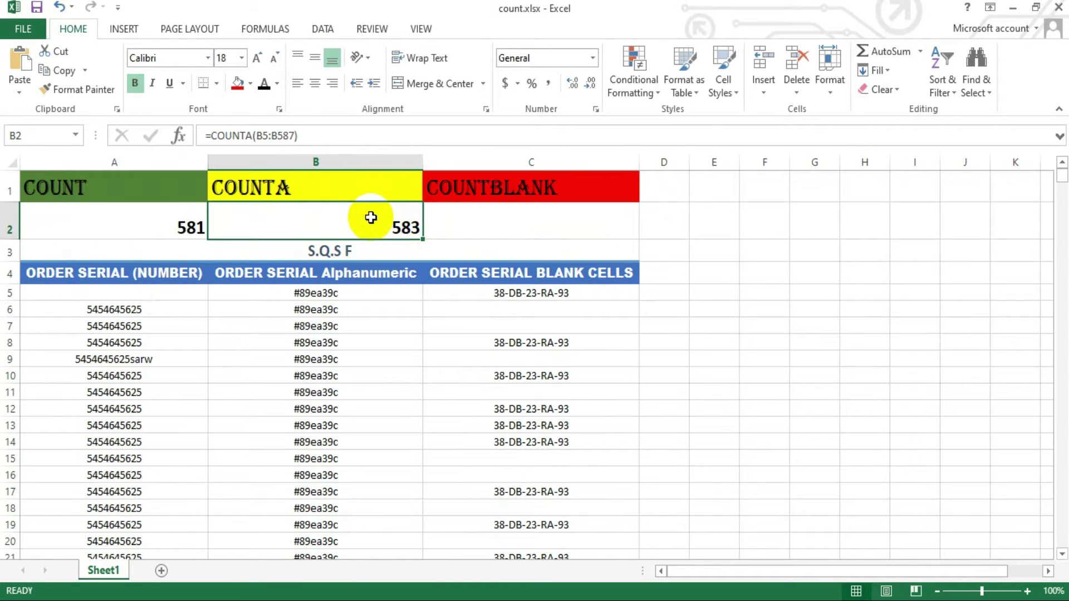
click(346, 413)
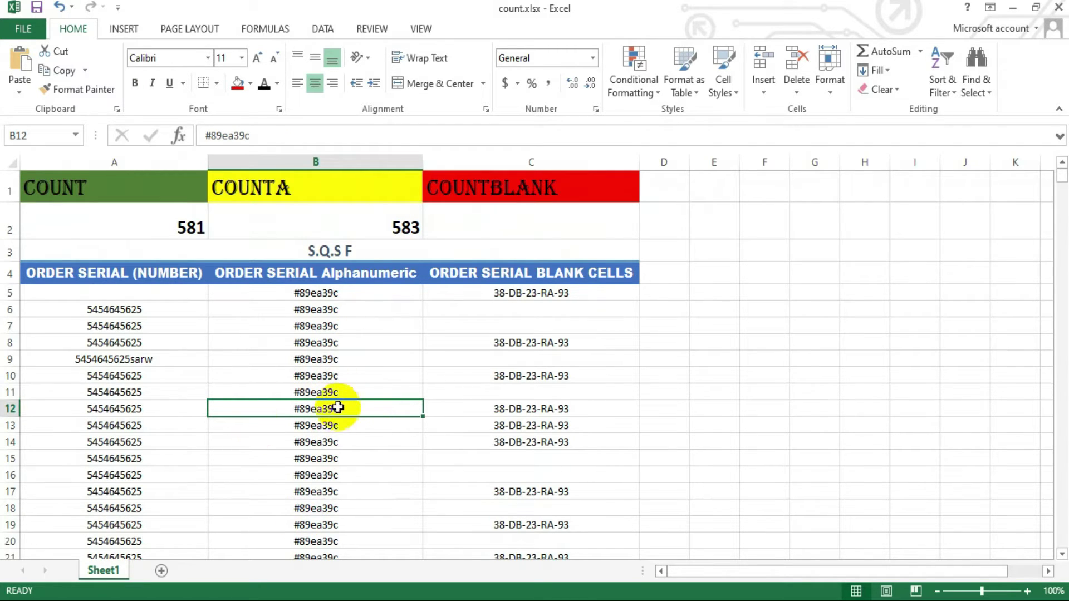
click(331, 343)
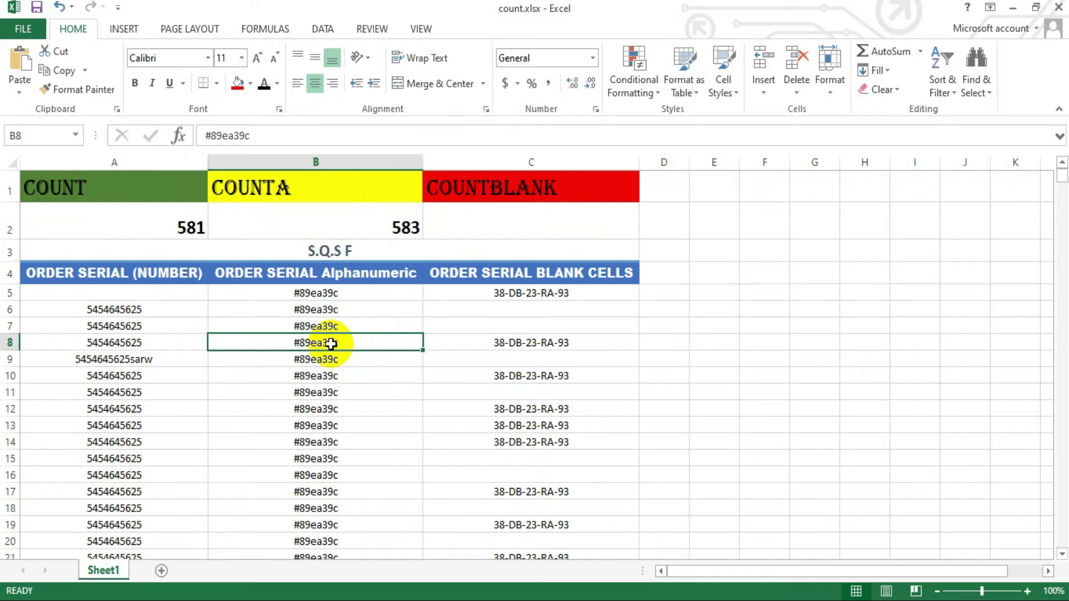
key(BackSpace)
click(370, 323)
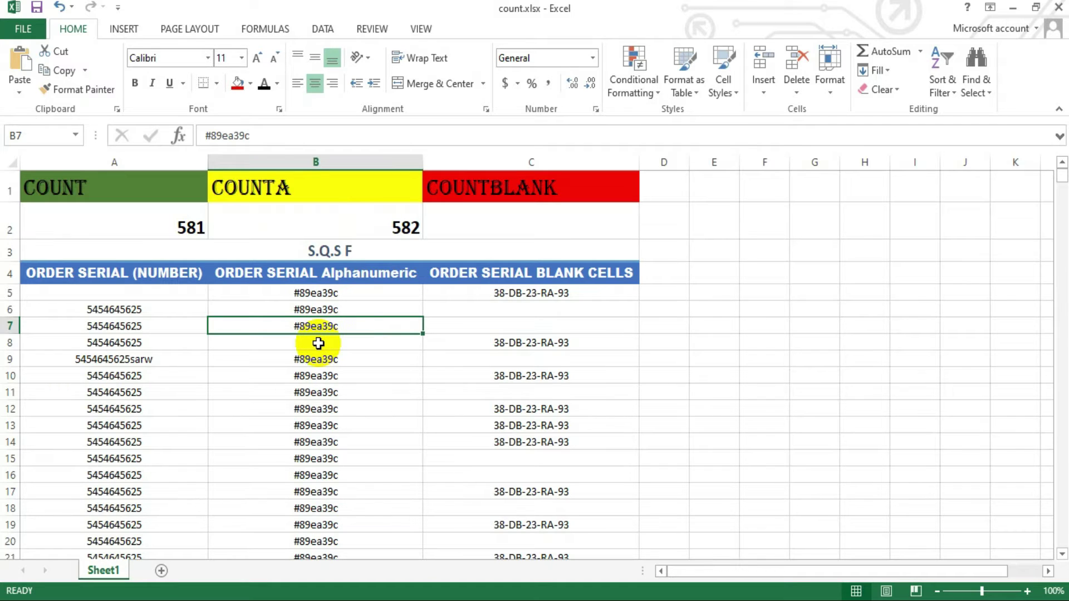
click(339, 395)
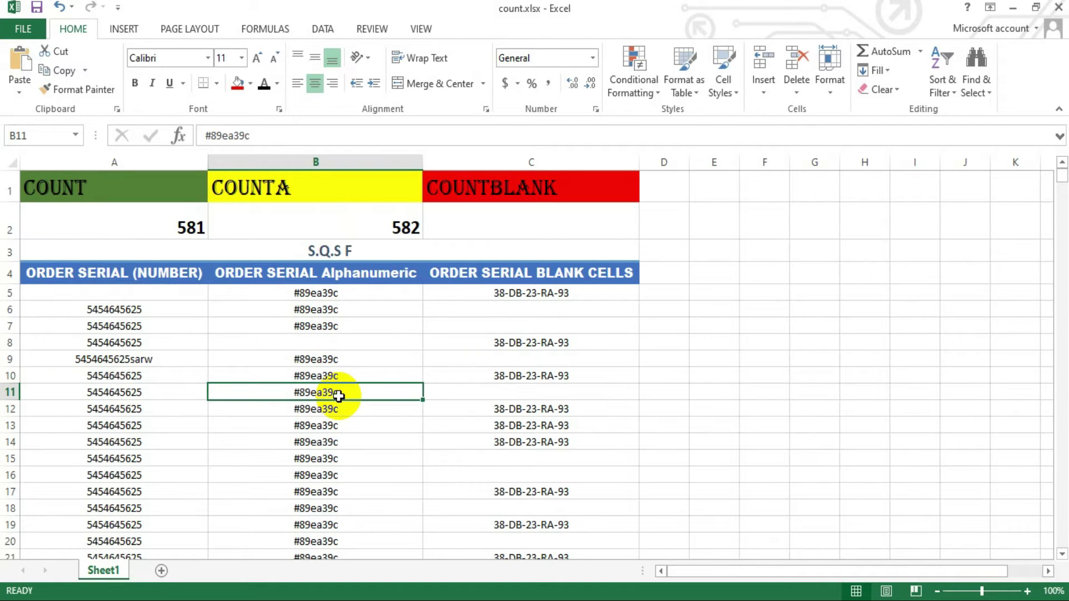
key(BackSpace)
click(425, 308)
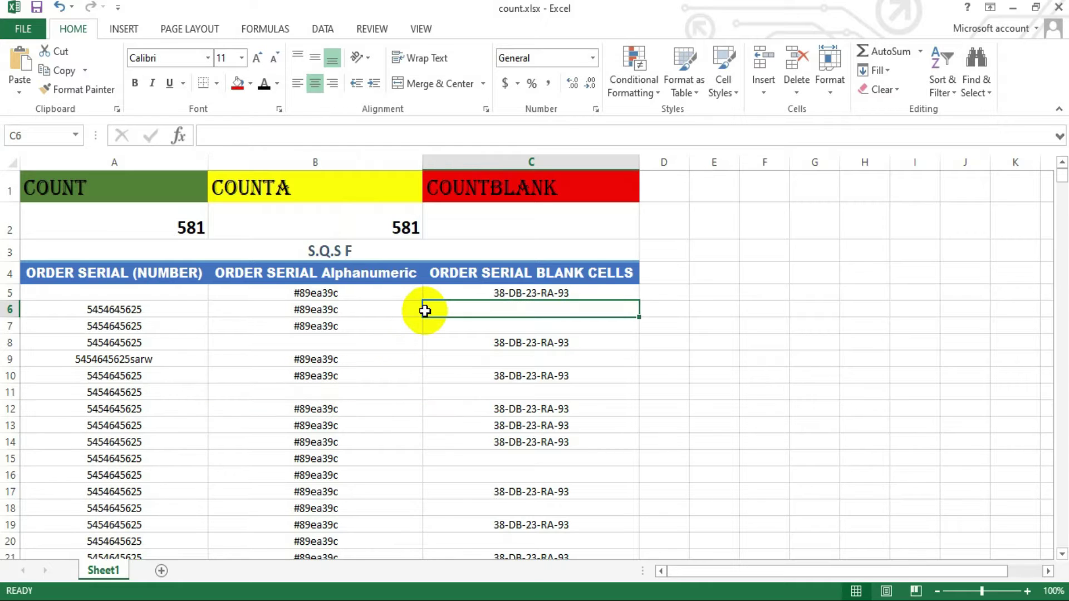
click(489, 222)
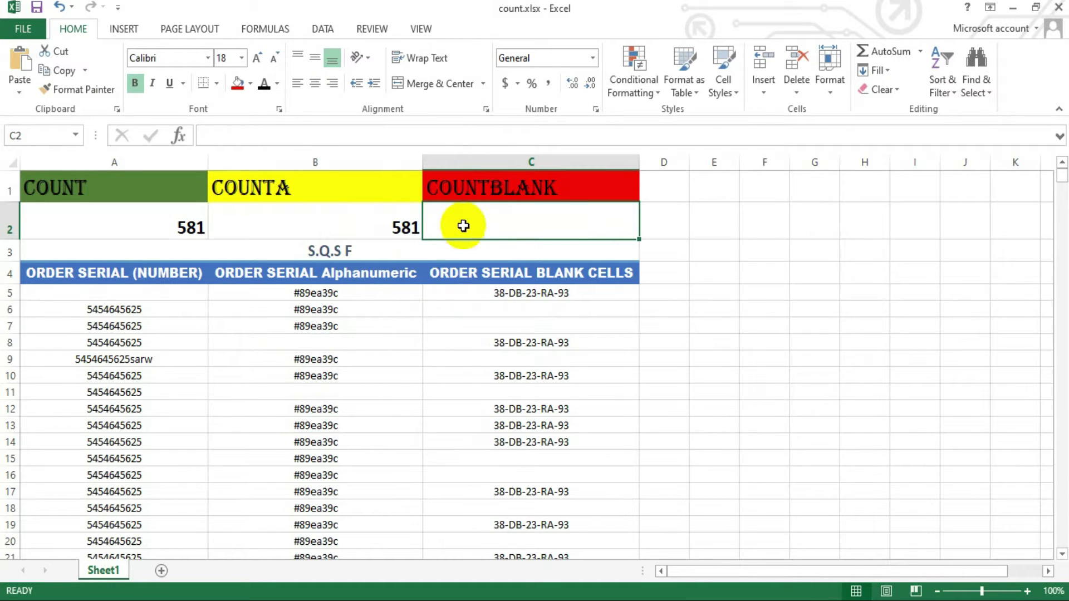
Step: Start a COUNTBLANK function in cell C2
scroll(565, 389, down, 5)
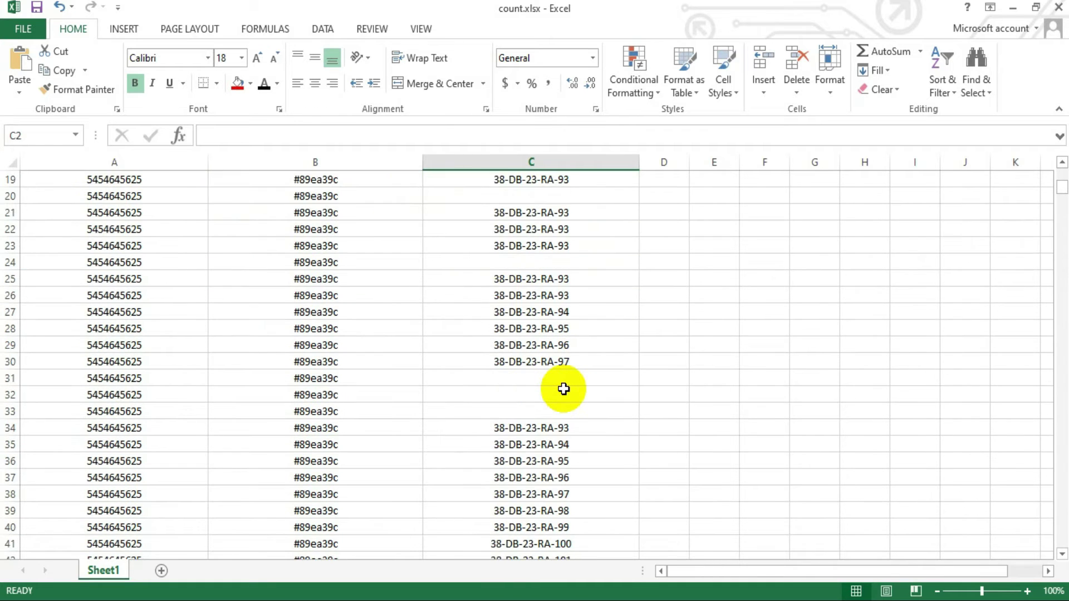
scroll(564, 388, up, 3)
scroll(564, 389, up, 2)
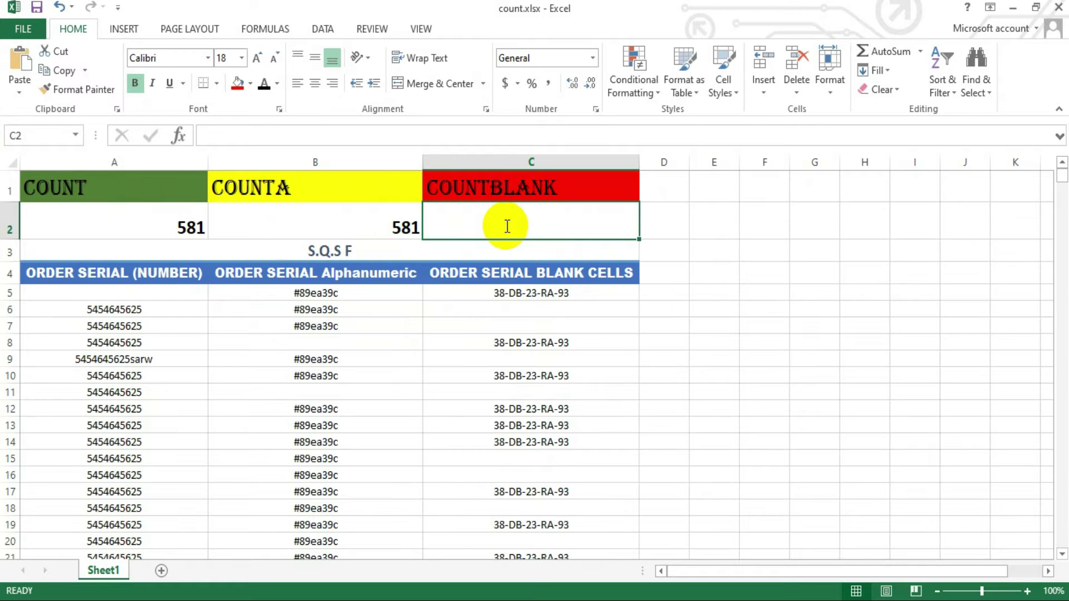
text(=cou)
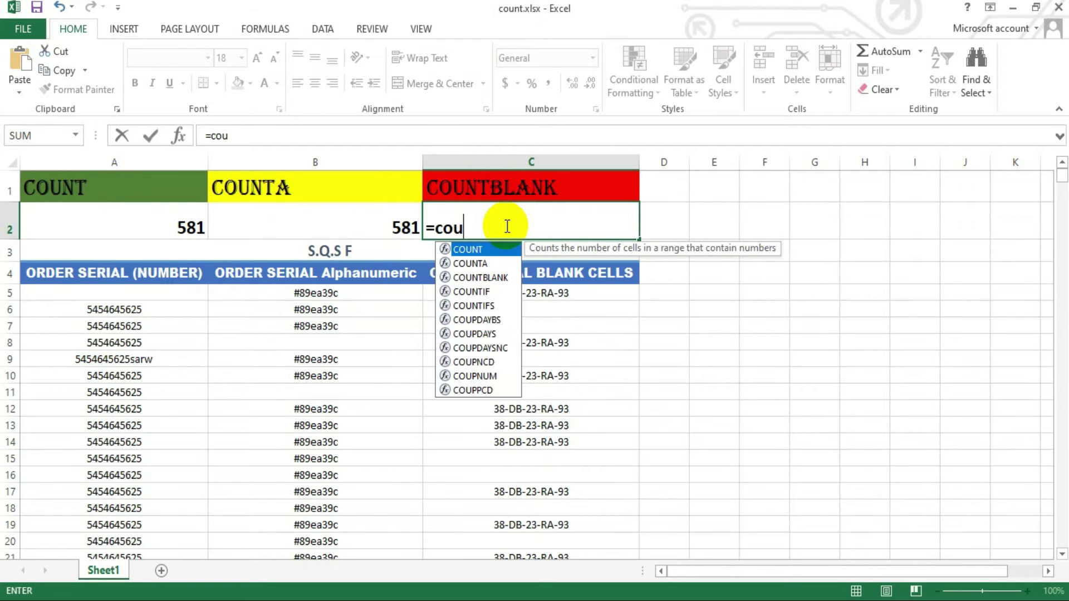
text(nd)
key(BackSpace)
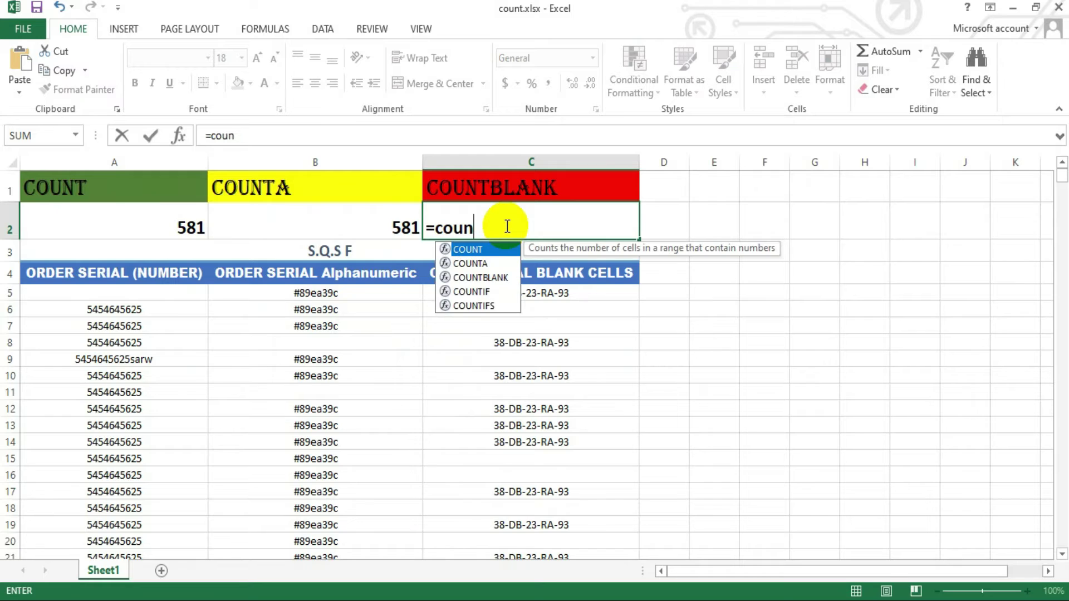
key(Down)
key(Down)
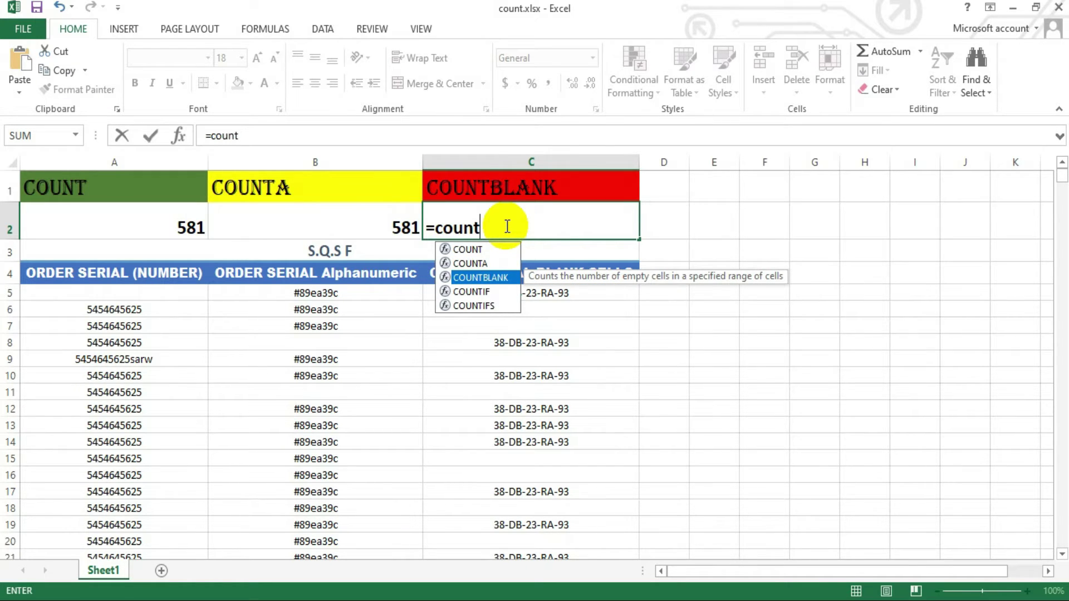
key(Tab)
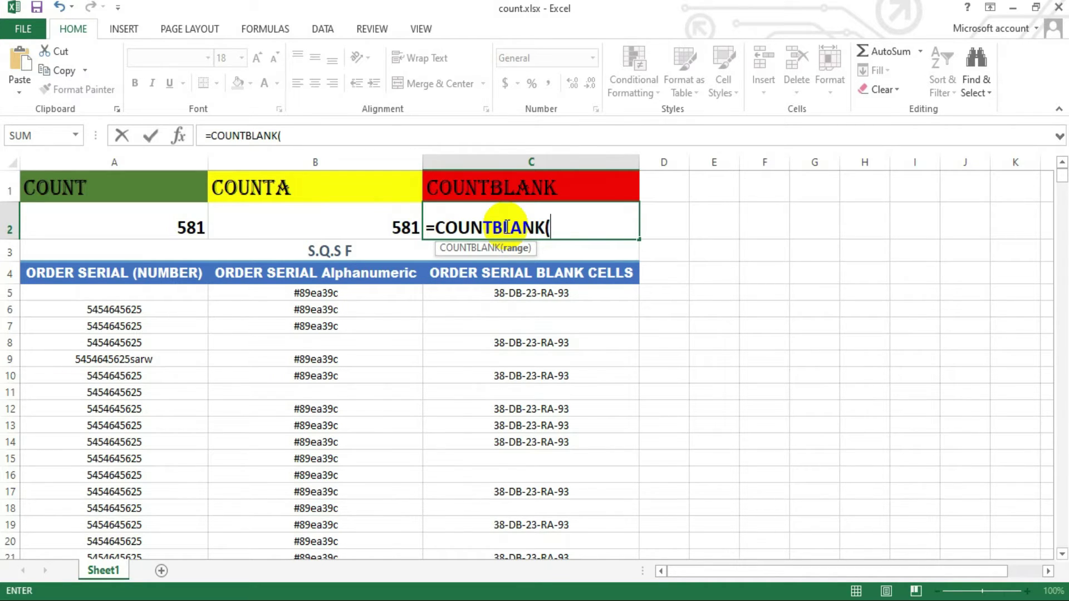
Step: Set its range to C5:C583, giving 146 blanks, then switch to File Explorer
click(521, 291)
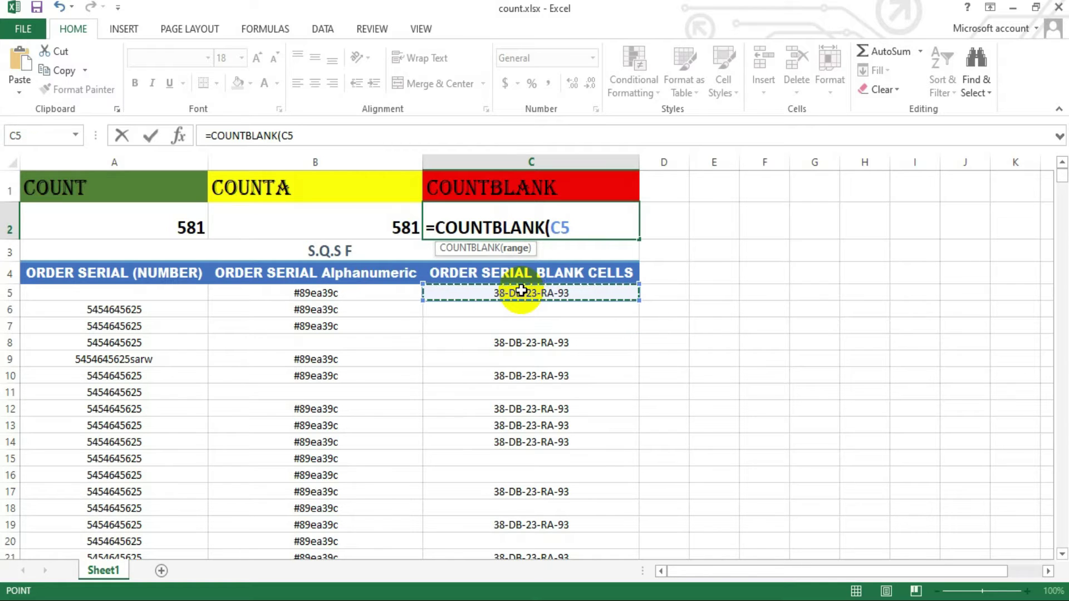
key(F8)
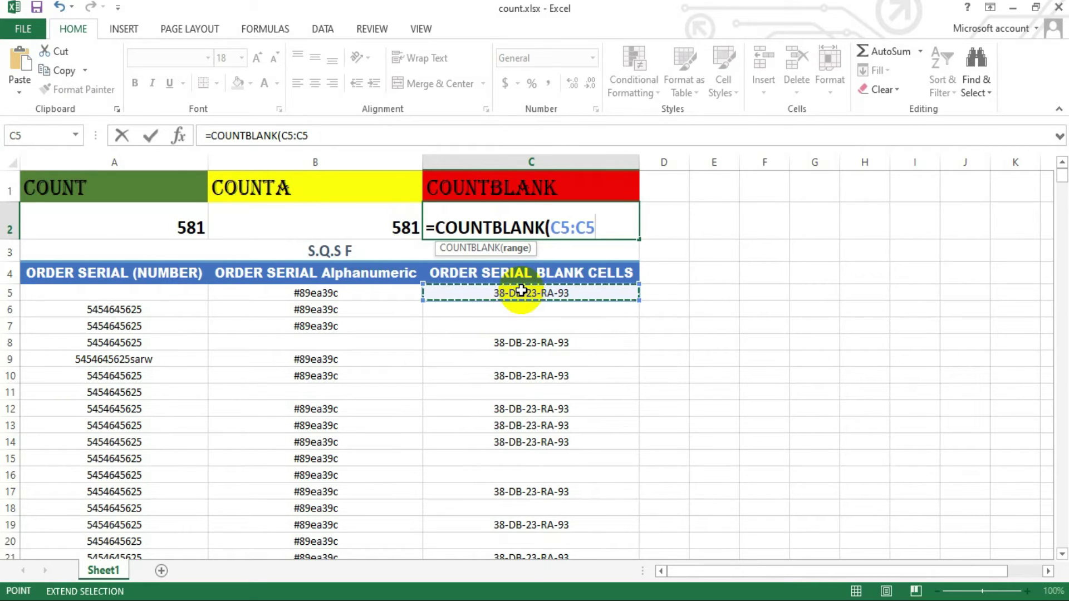
key(ctrl+shift+End)
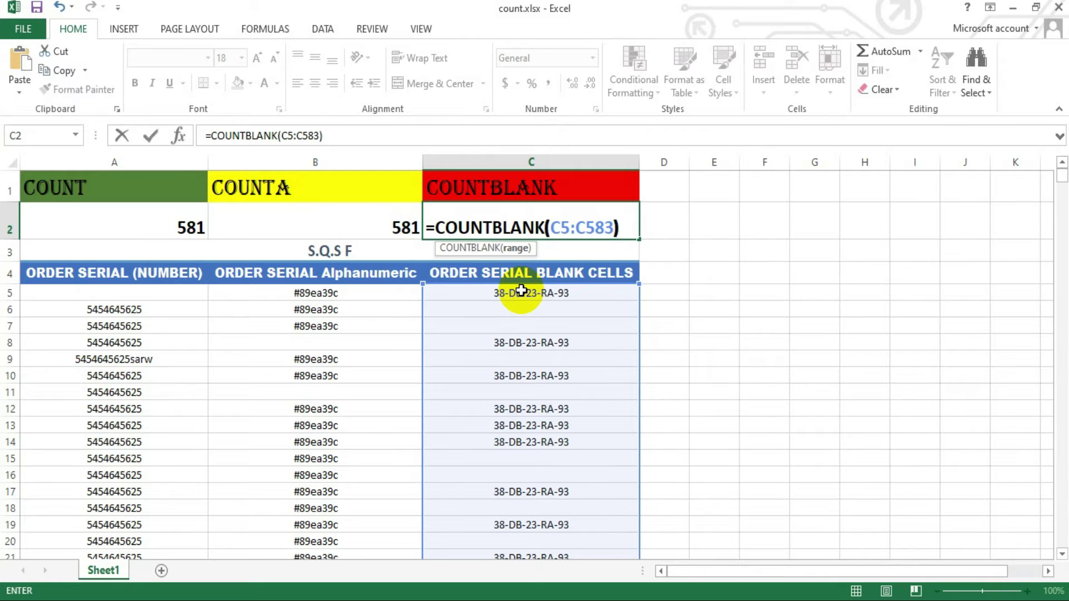
key(Return)
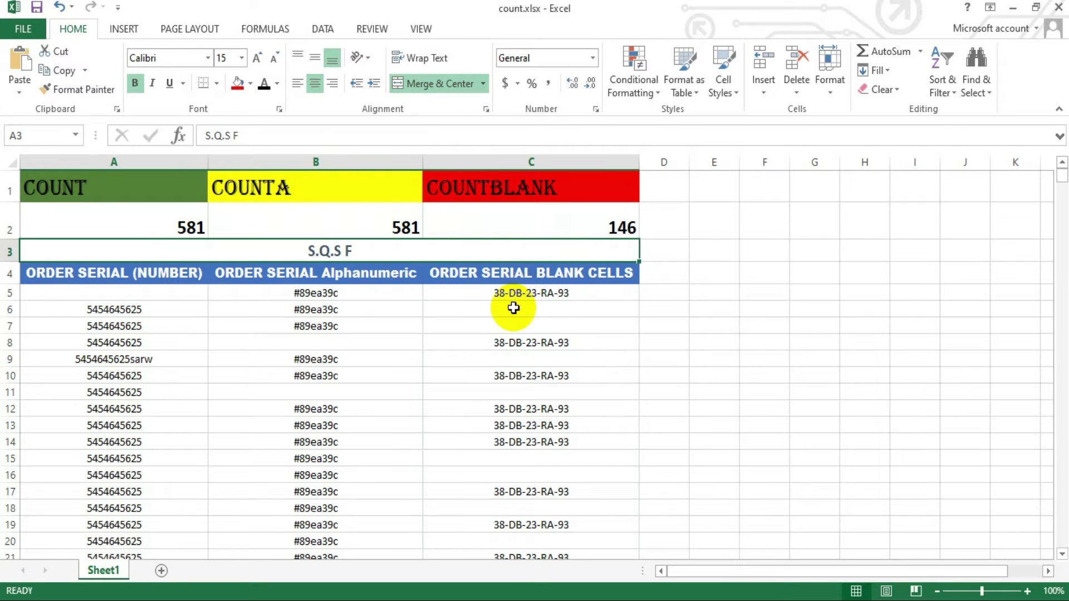
click(511, 309)
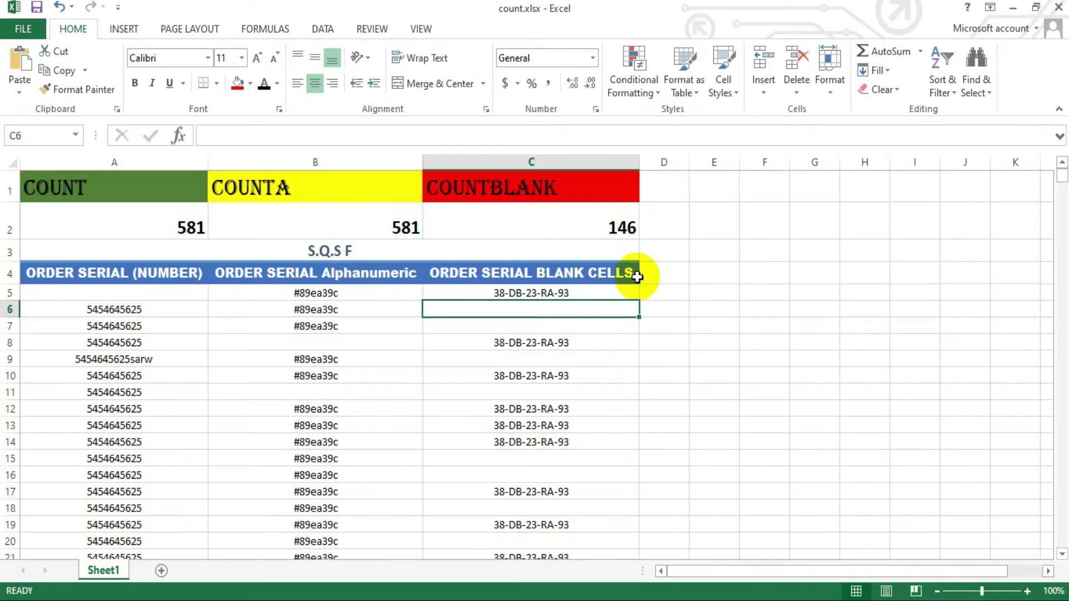
click(632, 598)
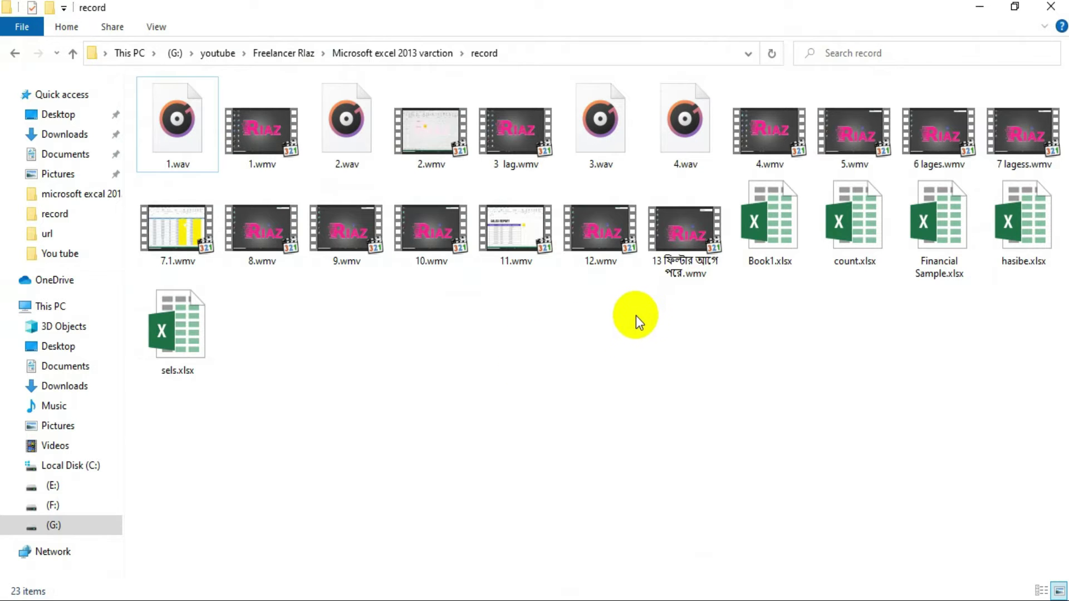
Step: Open the hasibe.xlsx workbook from the record folder
double_click(1023, 223)
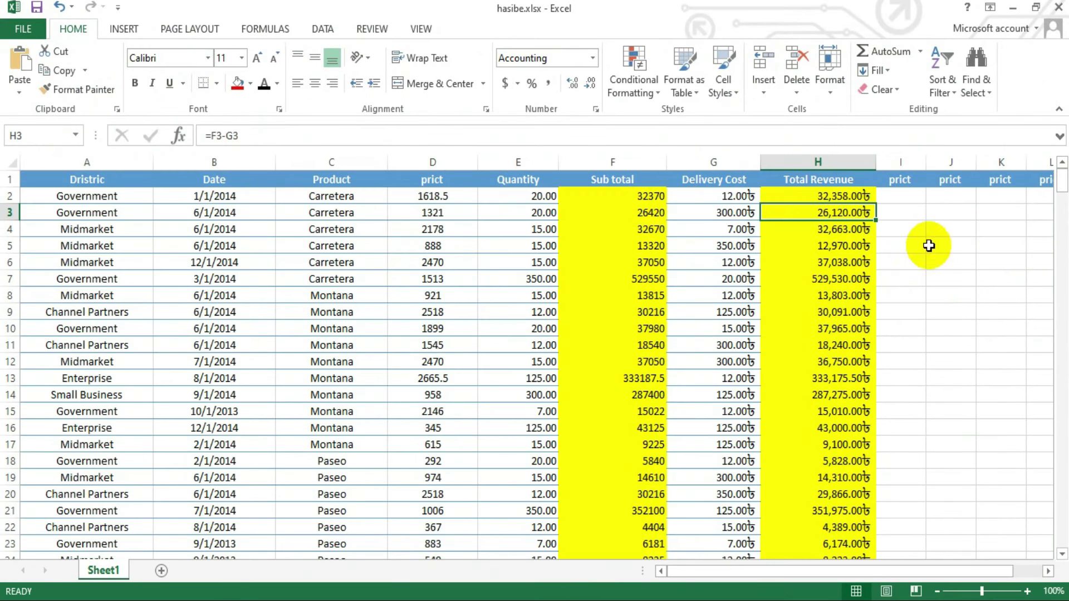
scroll(305, 318, down, 3)
scroll(305, 317, down, 2)
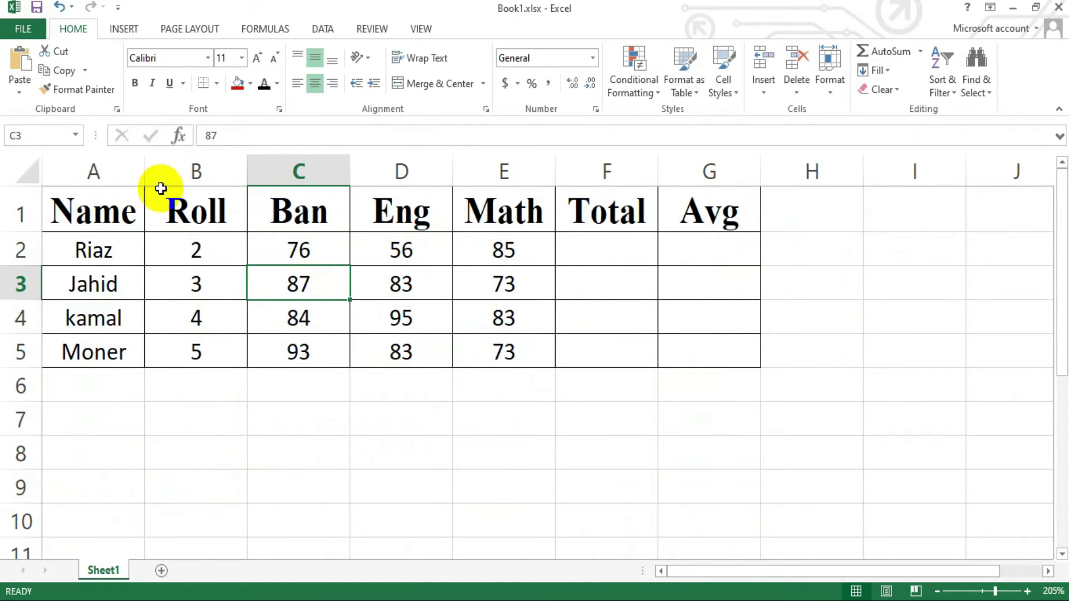
Step: Insert a 2-D pie chart built from the marks table's header row A1:G1
click(124, 29)
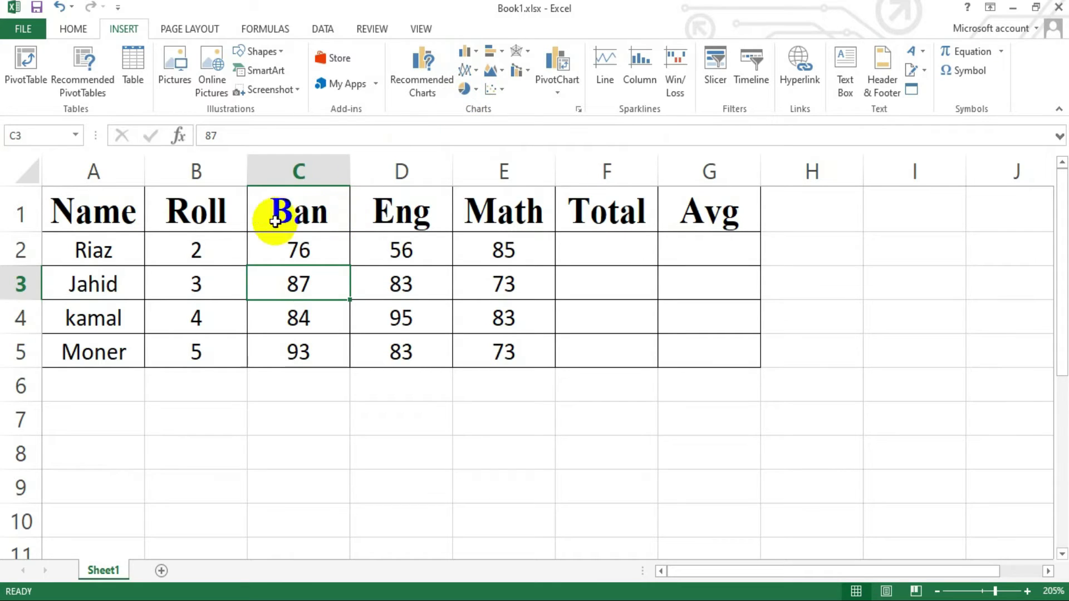
mouse_move(119, 217)
mouse_down()
mouse_move(638, 203)
mouse_move(709, 210)
mouse_up()
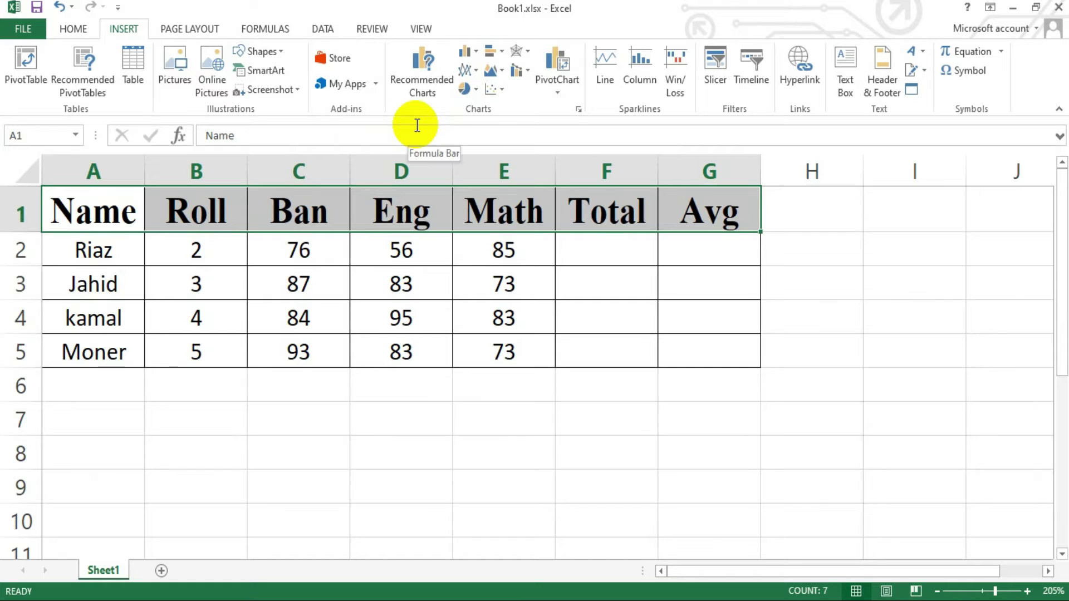
click(466, 90)
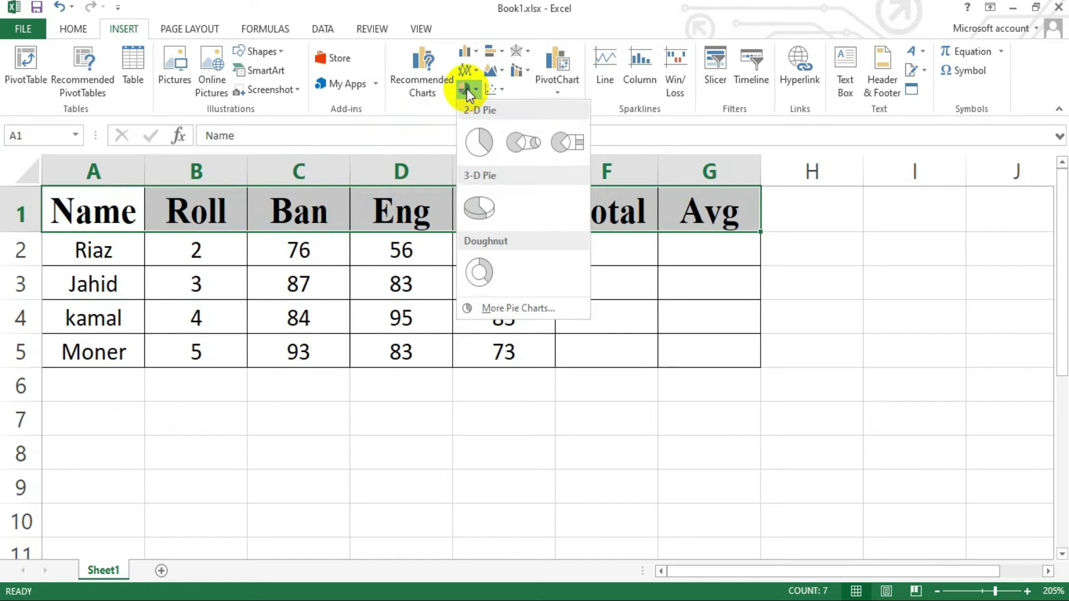
click(486, 144)
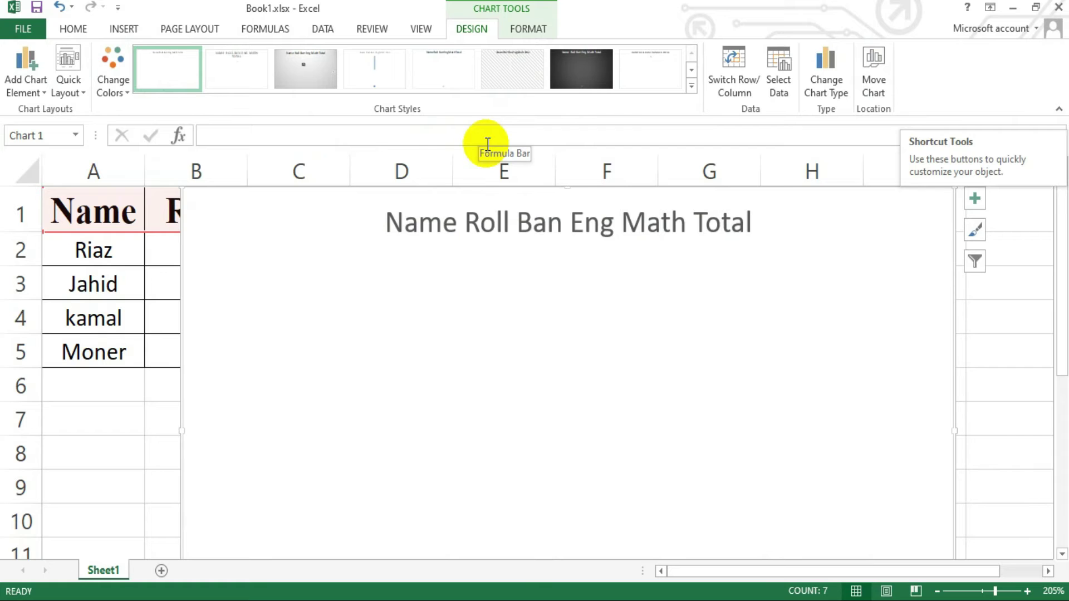
Step: Replace the header-row pie with a 2-D pie of the first student's row
key(ctrl+z)
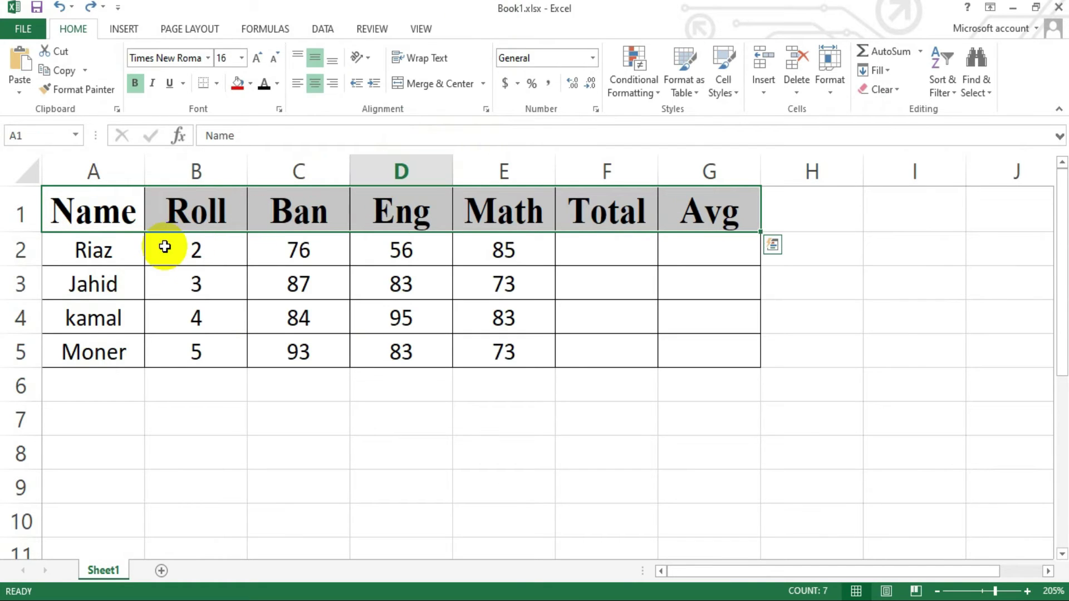
click(105, 220)
drag(93, 251, 492, 246)
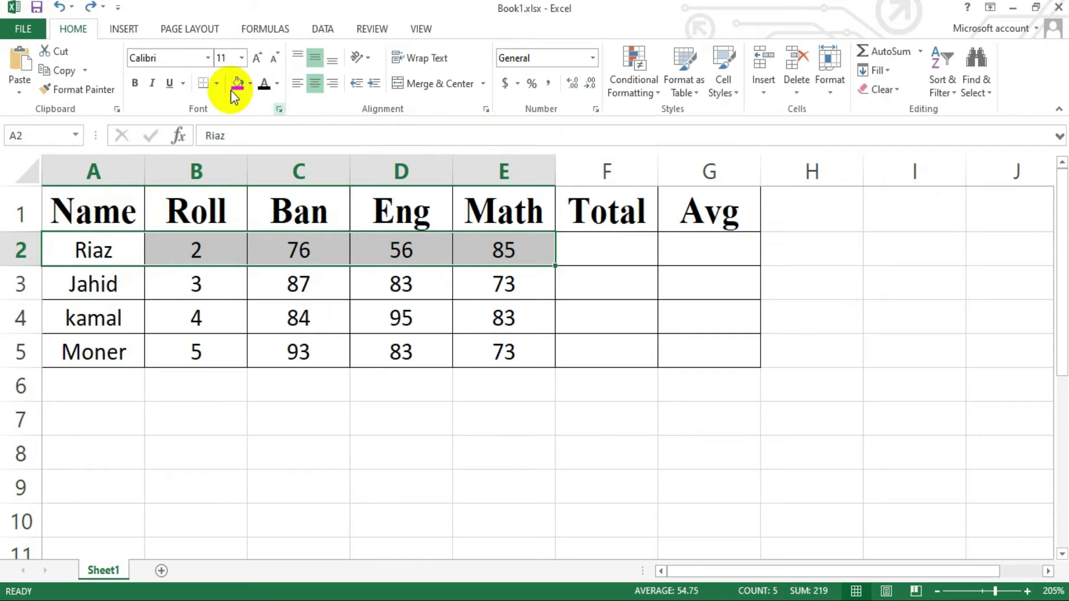
click(124, 28)
click(464, 90)
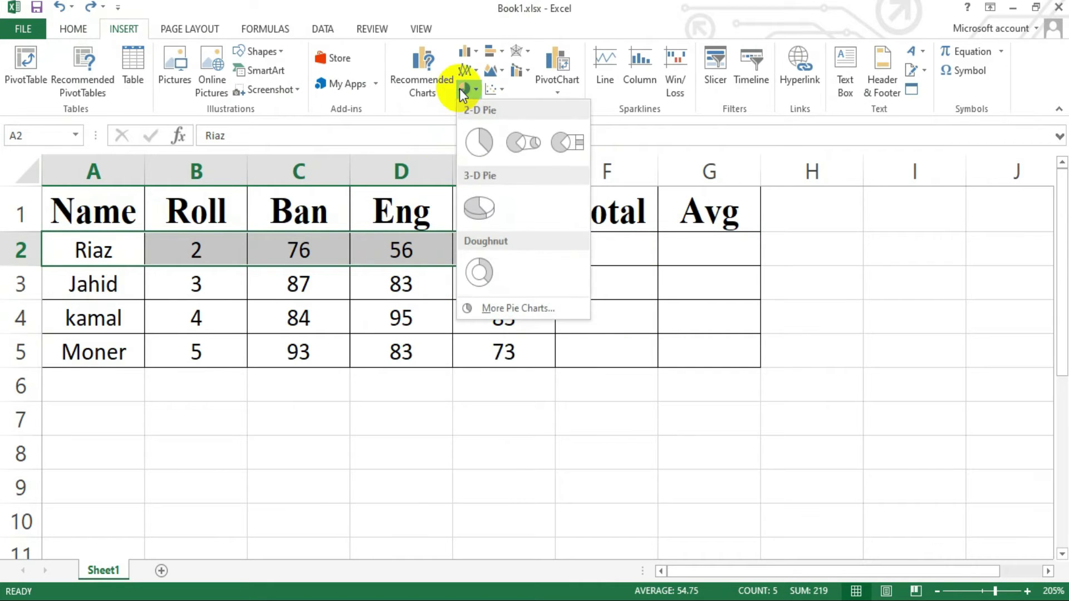
click(477, 142)
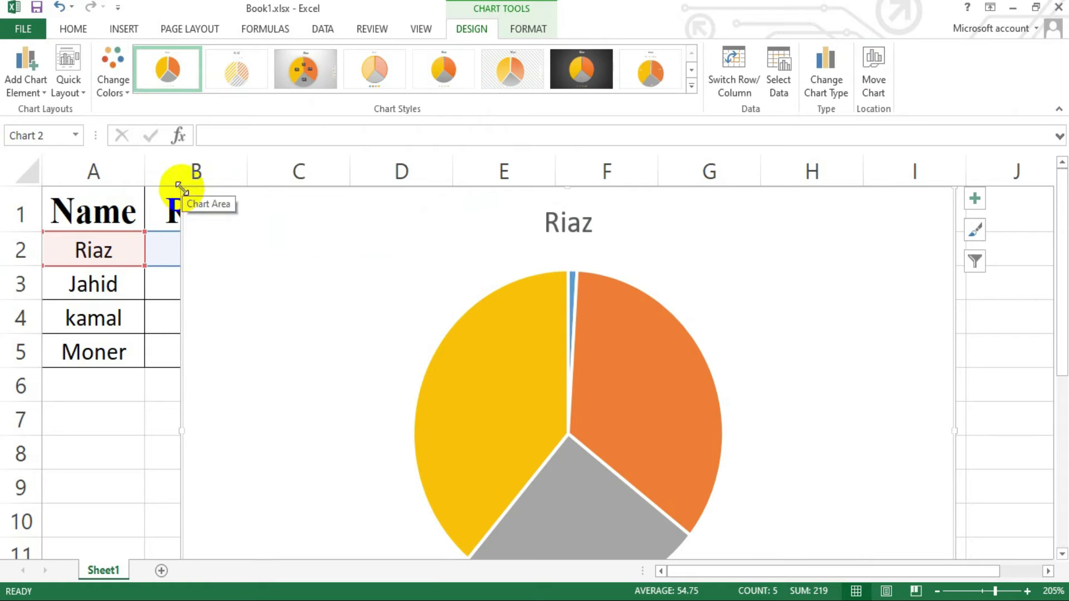
Step: Zoom to 100% and move the pie chart beside the table at column H
drag(182, 189, 599, 413)
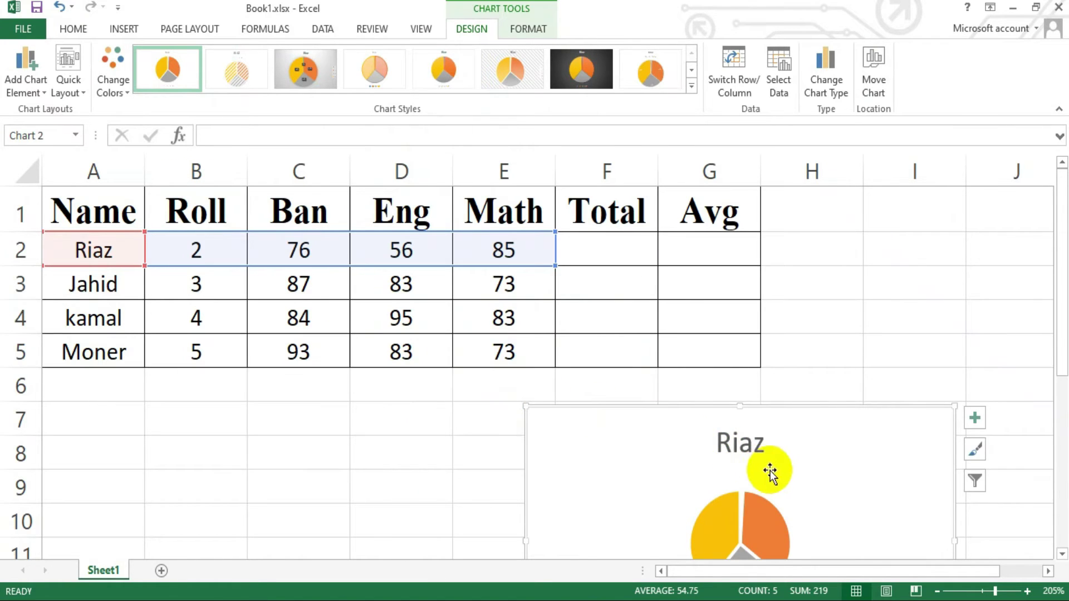
drag(768, 470, 826, 357)
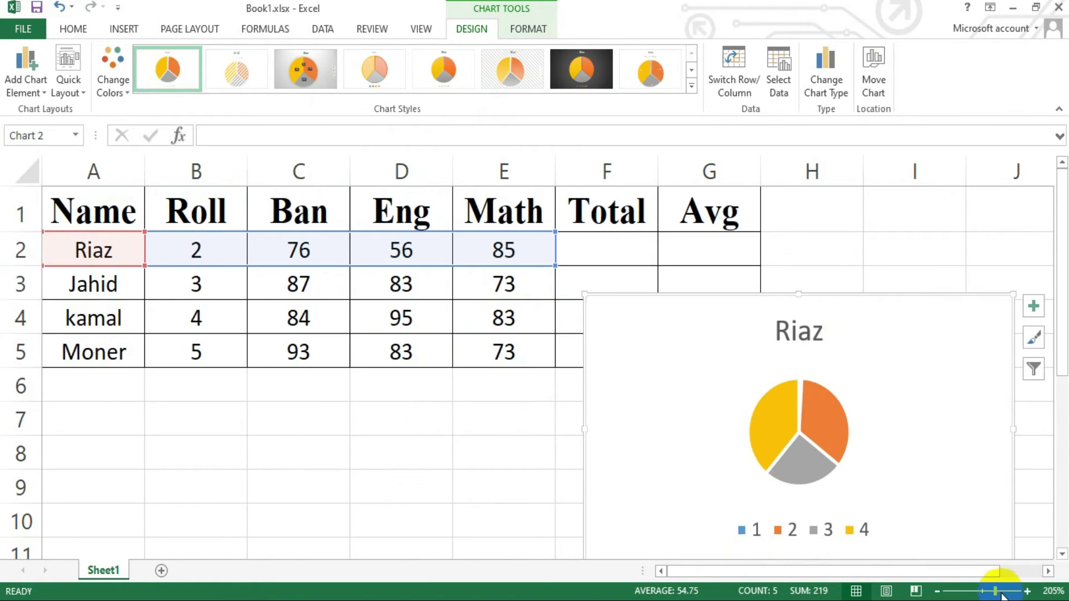
drag(994, 591, 986, 589)
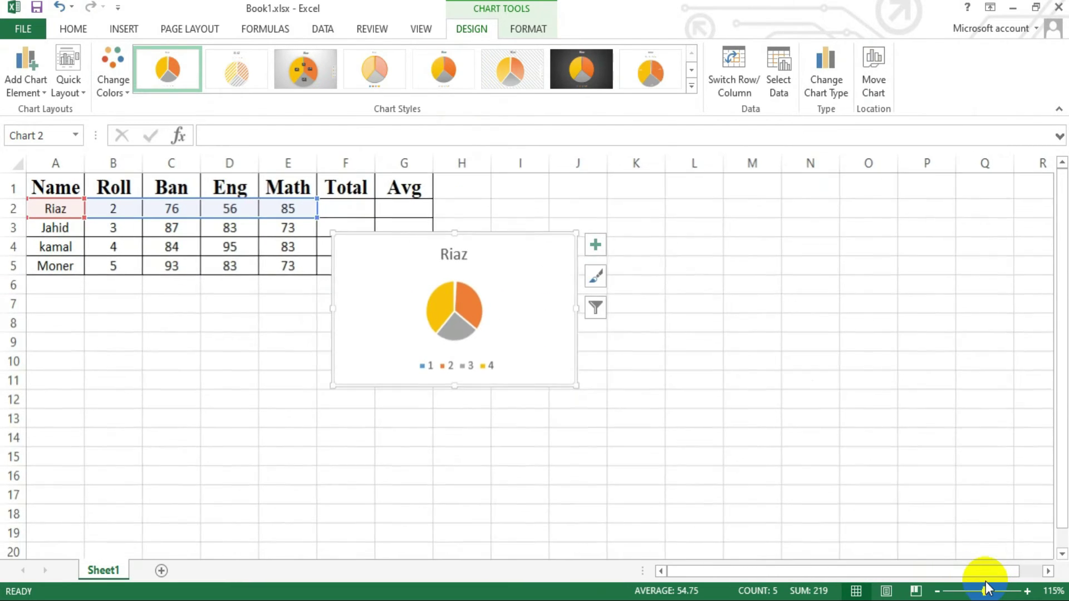
drag(986, 589, 982, 590)
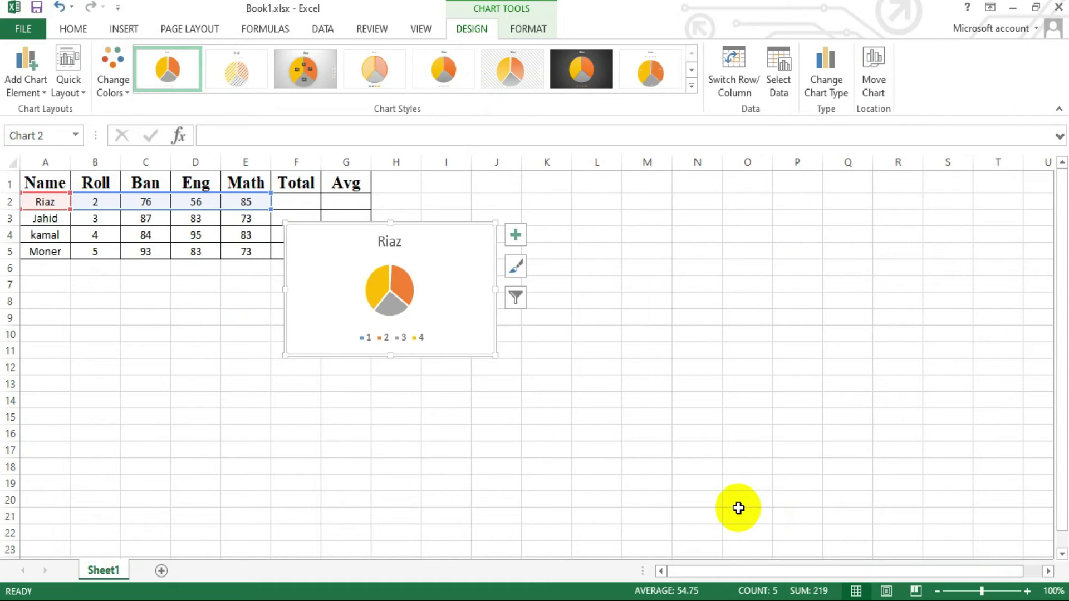
drag(480, 246, 501, 200)
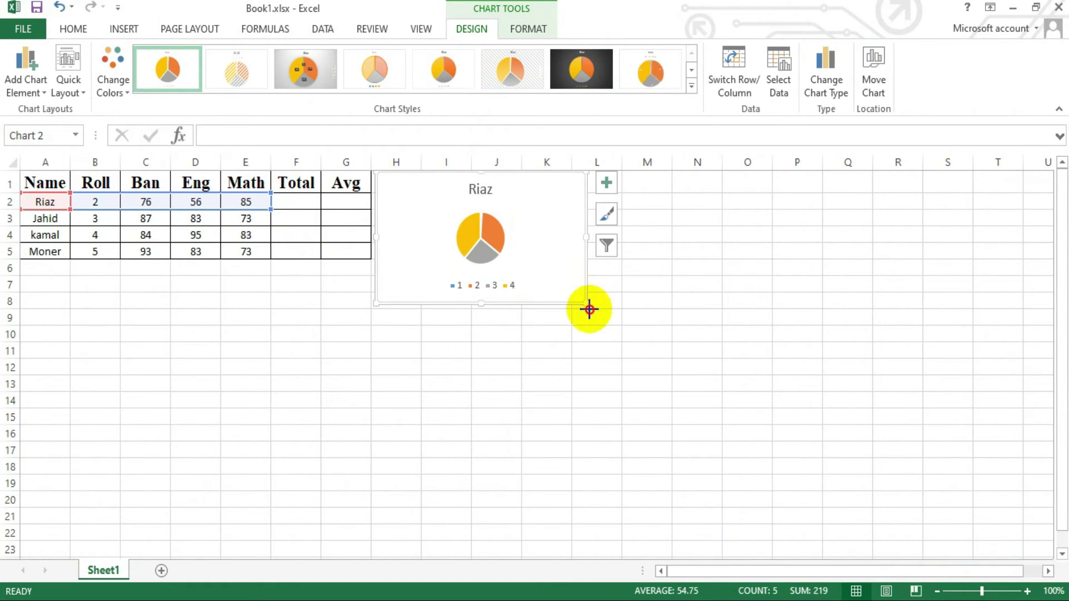
drag(589, 301, 679, 423)
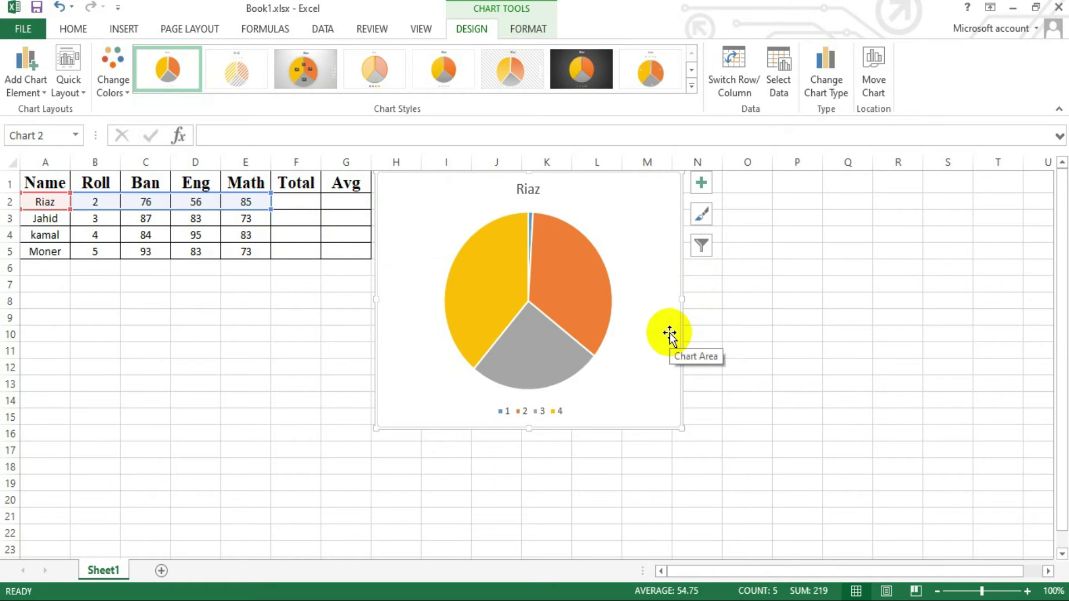
key(ctrl+z)
Step: Delete the pie series, leaving the chart empty
ctrl+scroll(669, 332, up, 1)
ctrl+scroll(670, 332, up, 1)
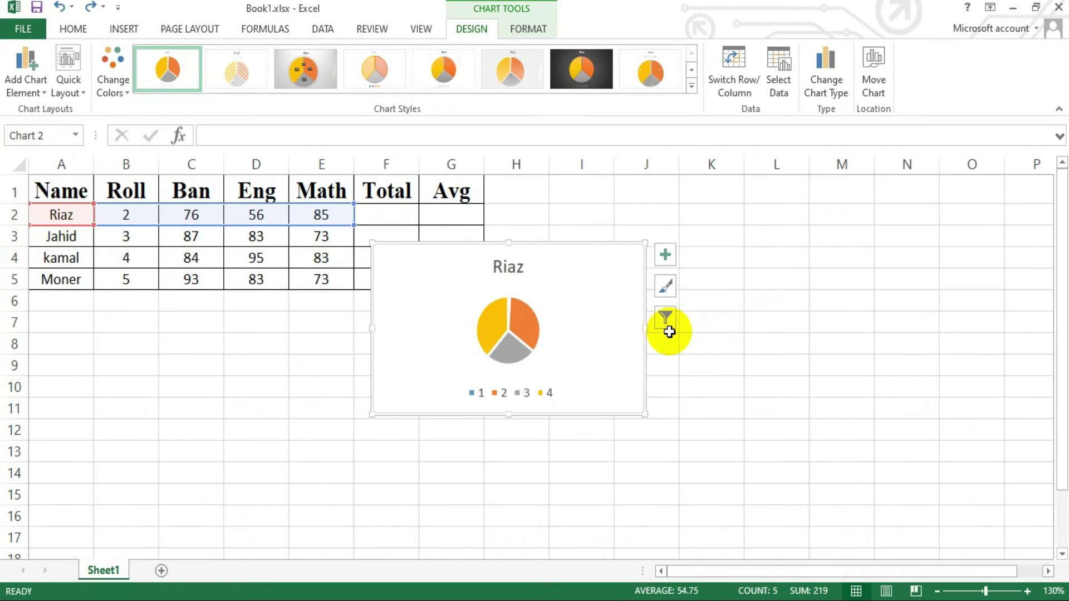
right_click(532, 334)
click(565, 340)
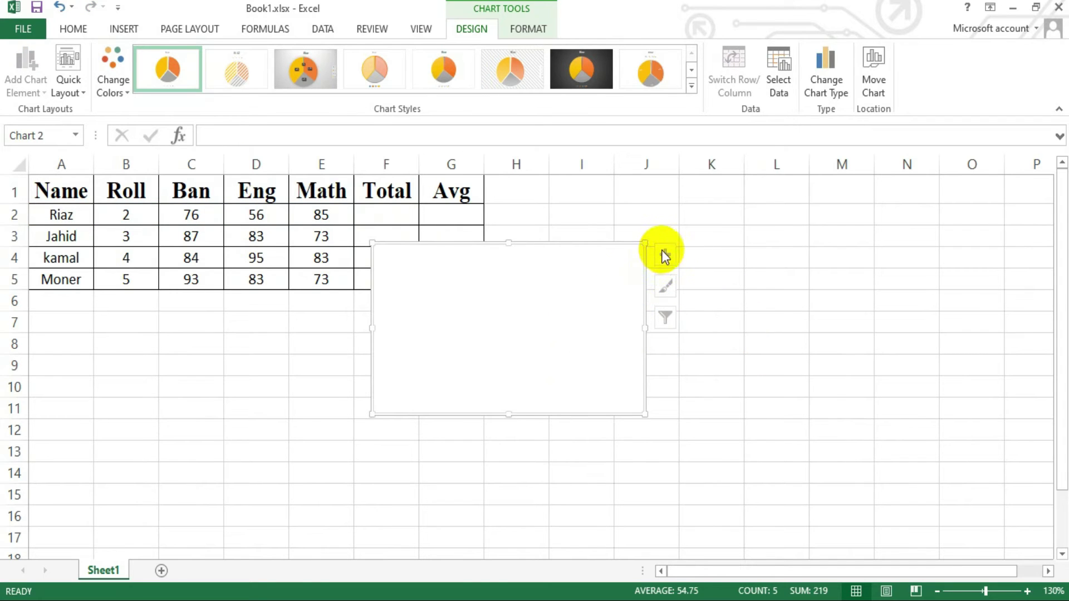
Step: Delete the empty chart and remove the Total and Avg columns from the marks table
key(Delete)
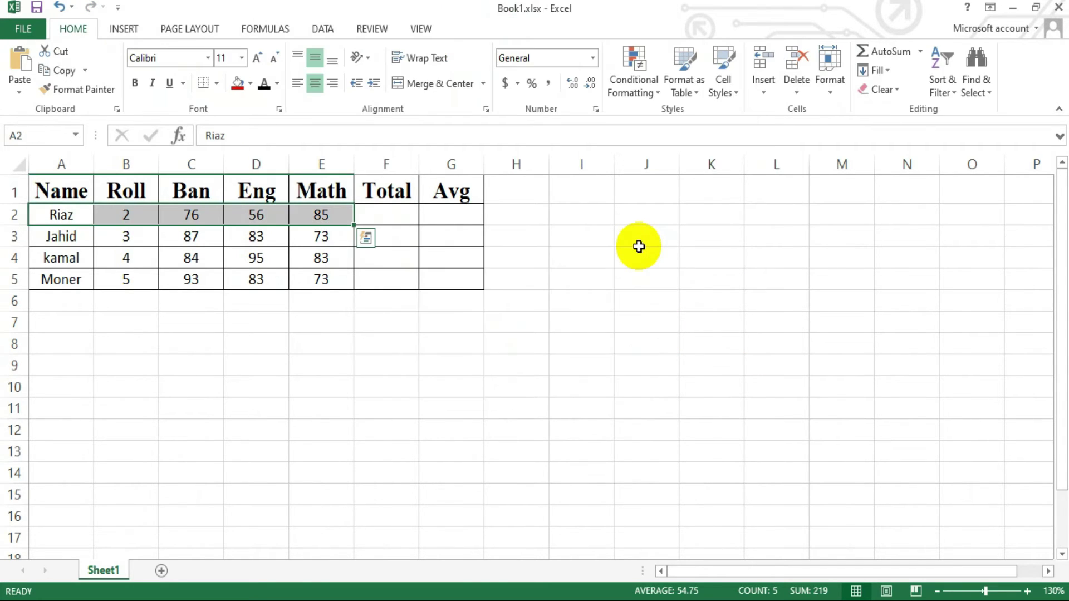
click(639, 246)
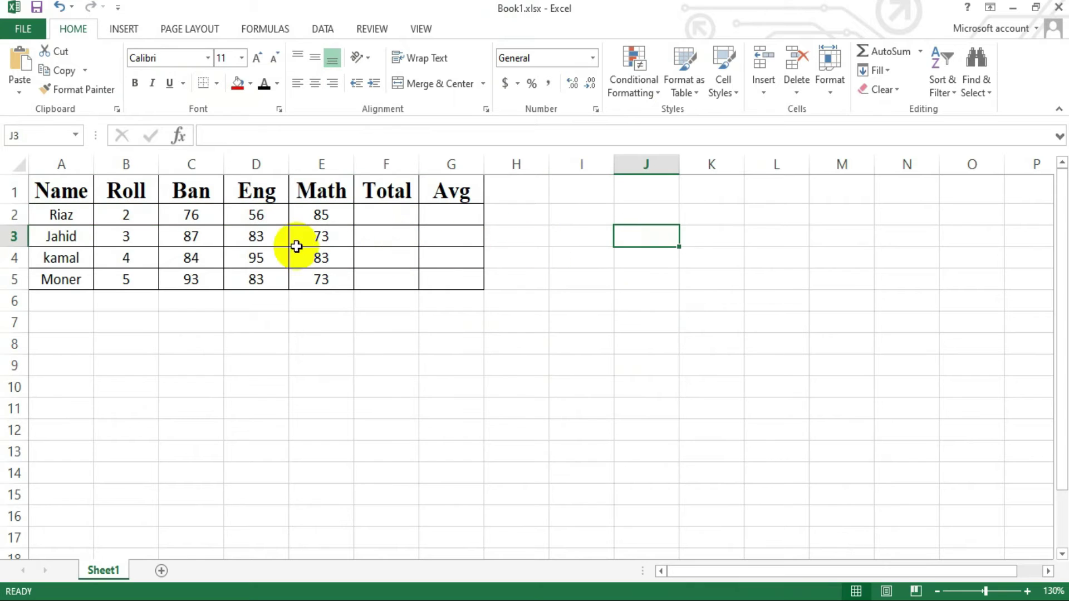
click(66, 191)
drag(65, 190, 444, 194)
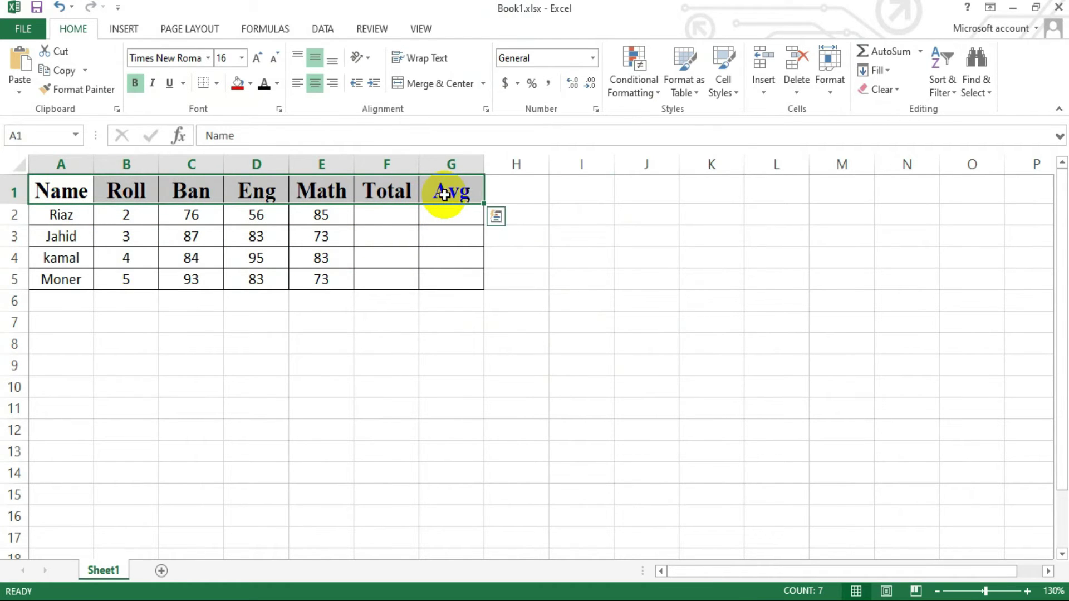
click(381, 217)
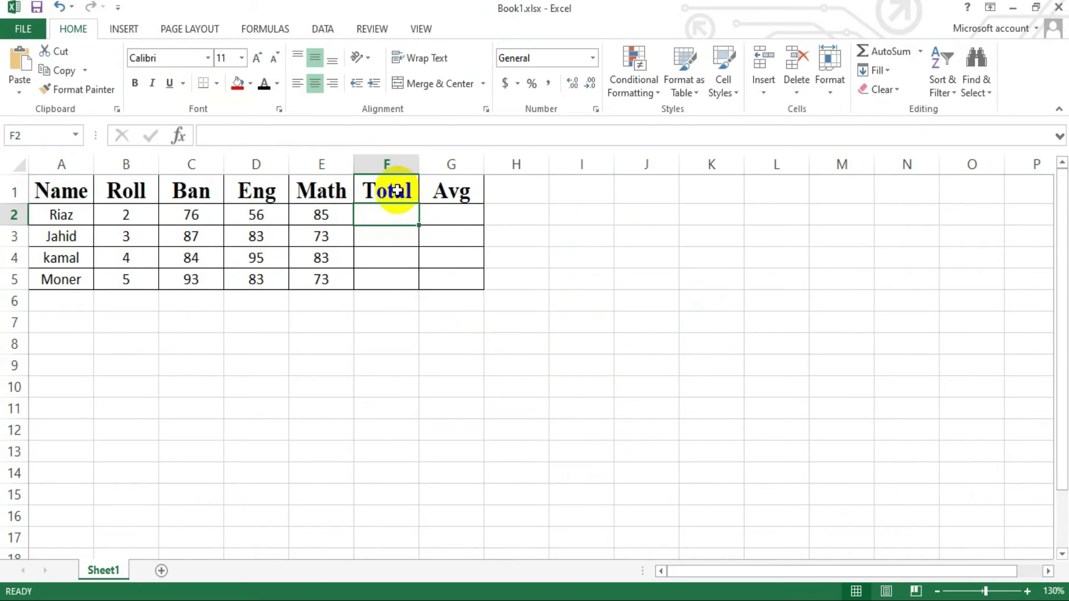
click(389, 190)
mouse_move(509, 279)
mouse_down()
mouse_move(411, 236)
mouse_move(387, 192)
mouse_up()
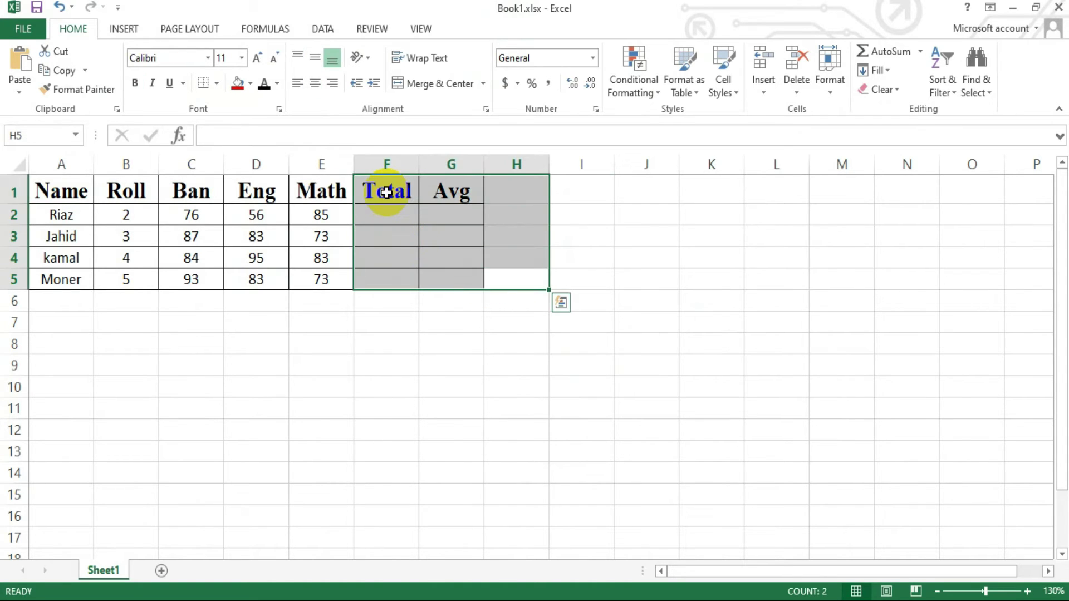
click(786, 62)
click(574, 341)
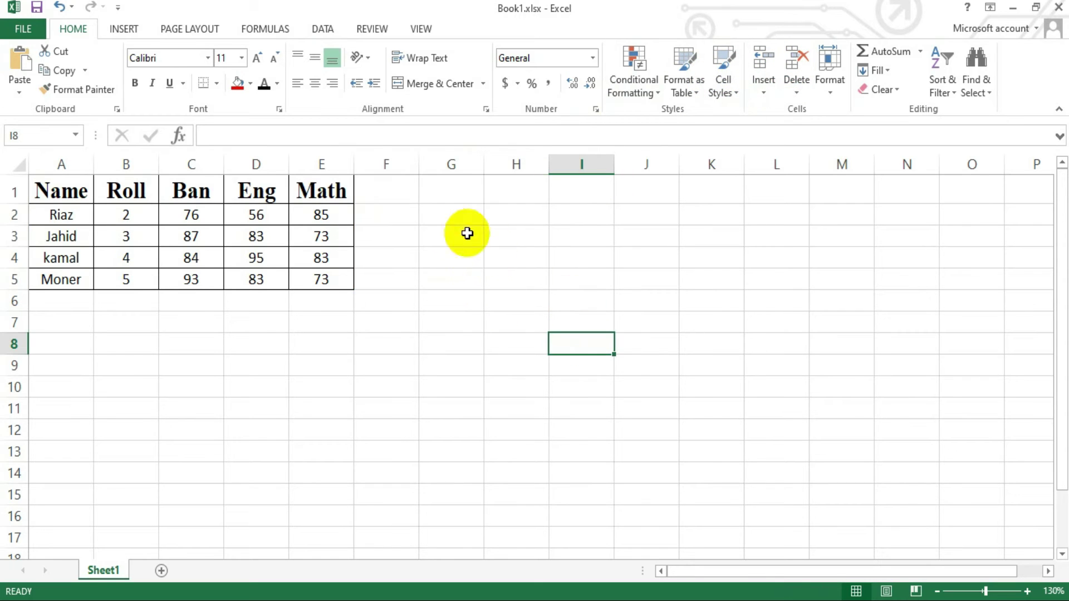
Step: Delete the Roll column, leaving Name, Ban, Eng and Math in columns A to D
click(58, 195)
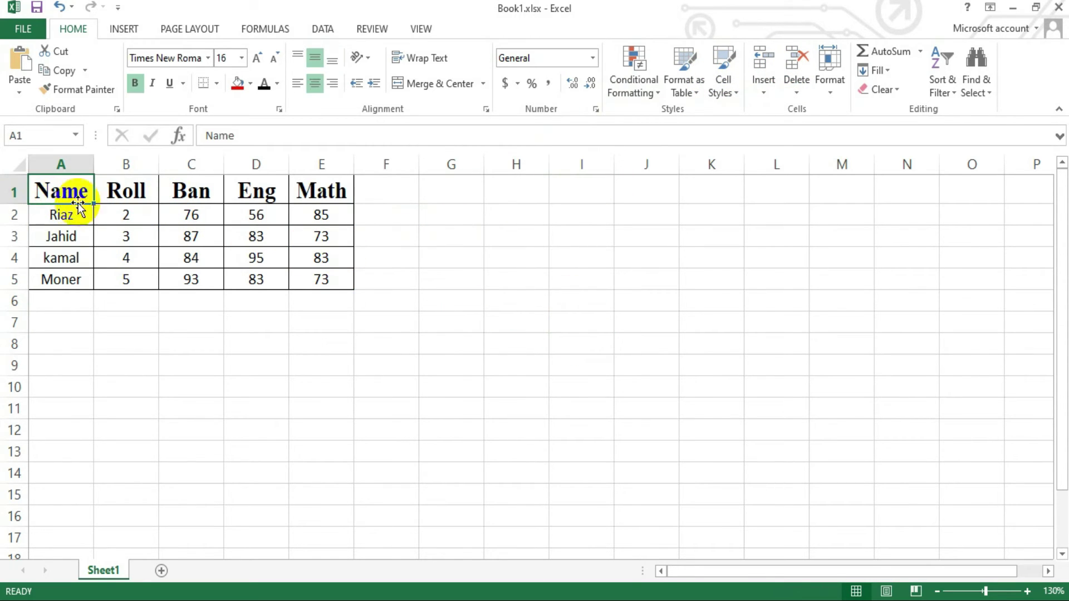
click(144, 218)
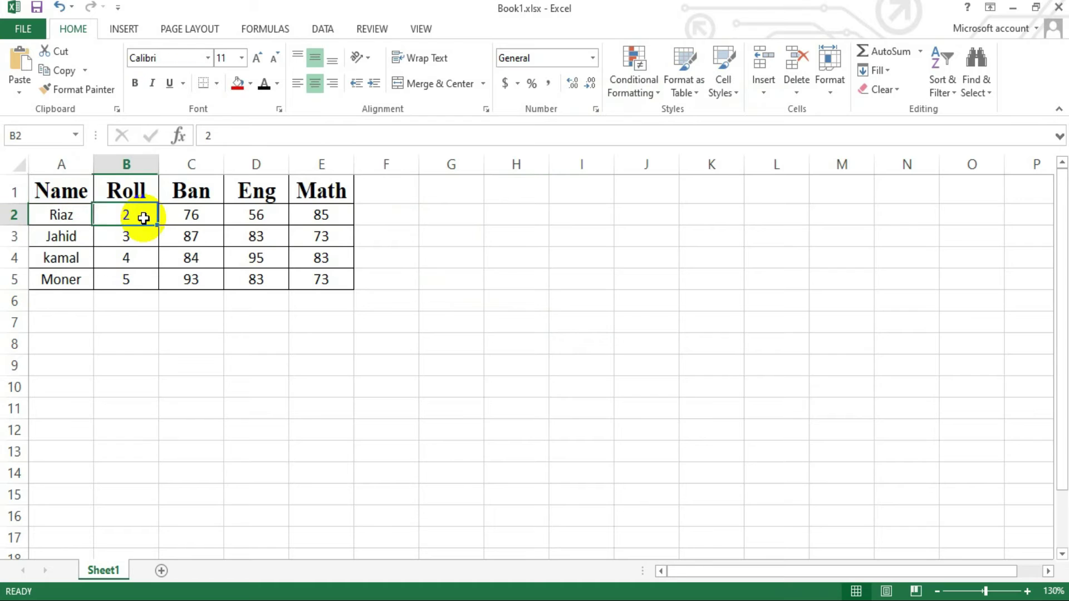
click(135, 192)
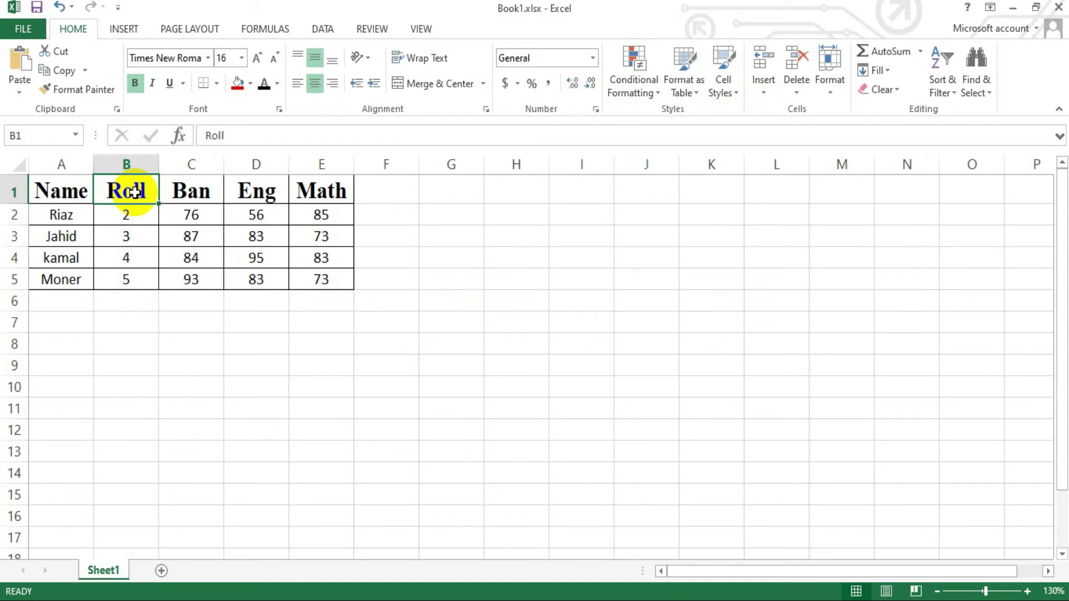
double_click(136, 192)
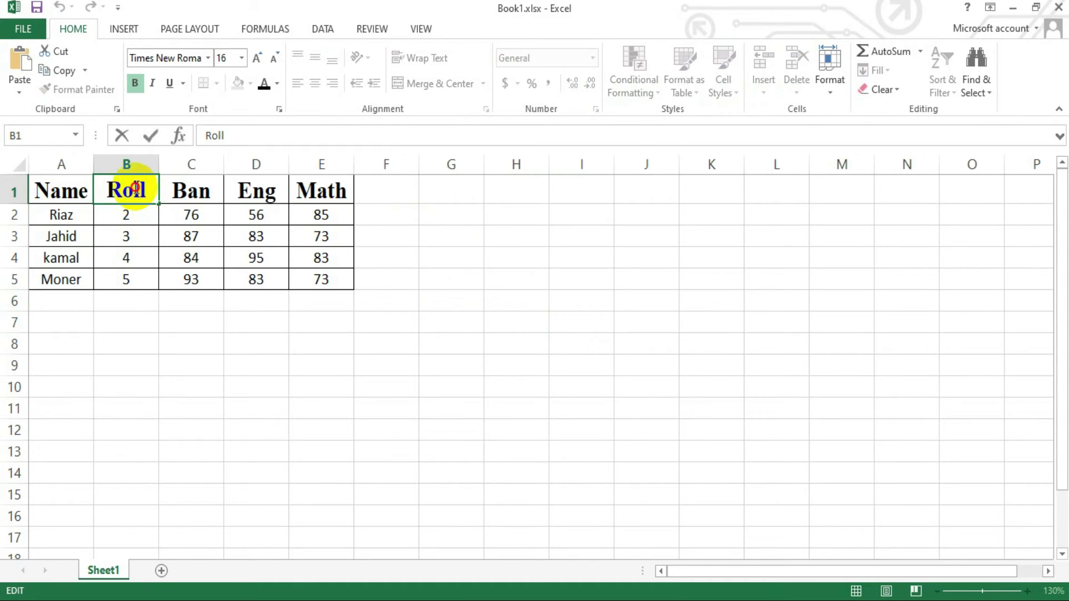
drag(146, 192, 94, 192)
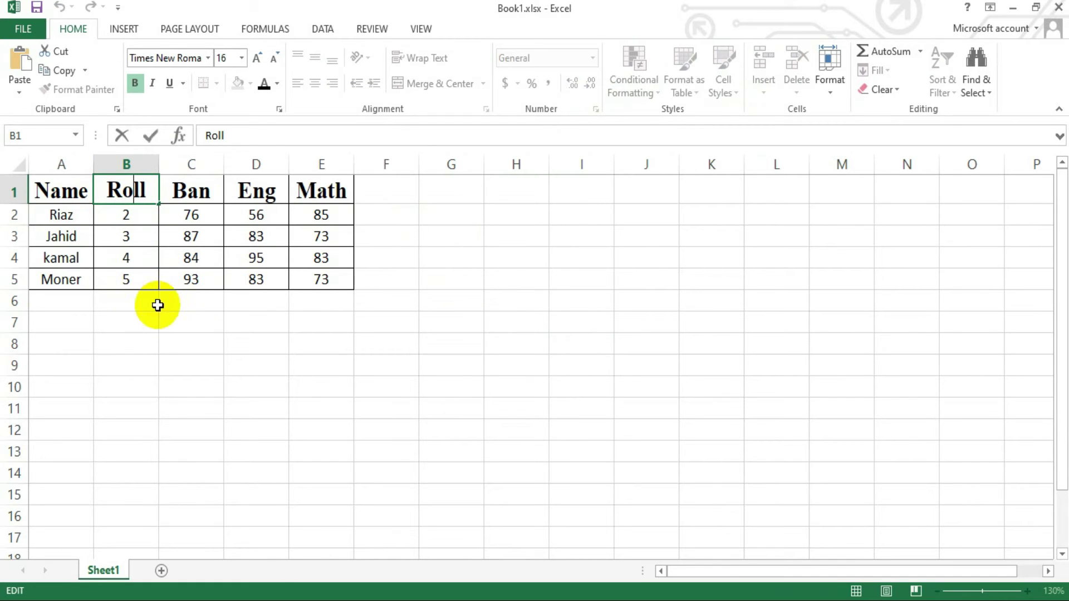
drag(145, 292, 113, 180)
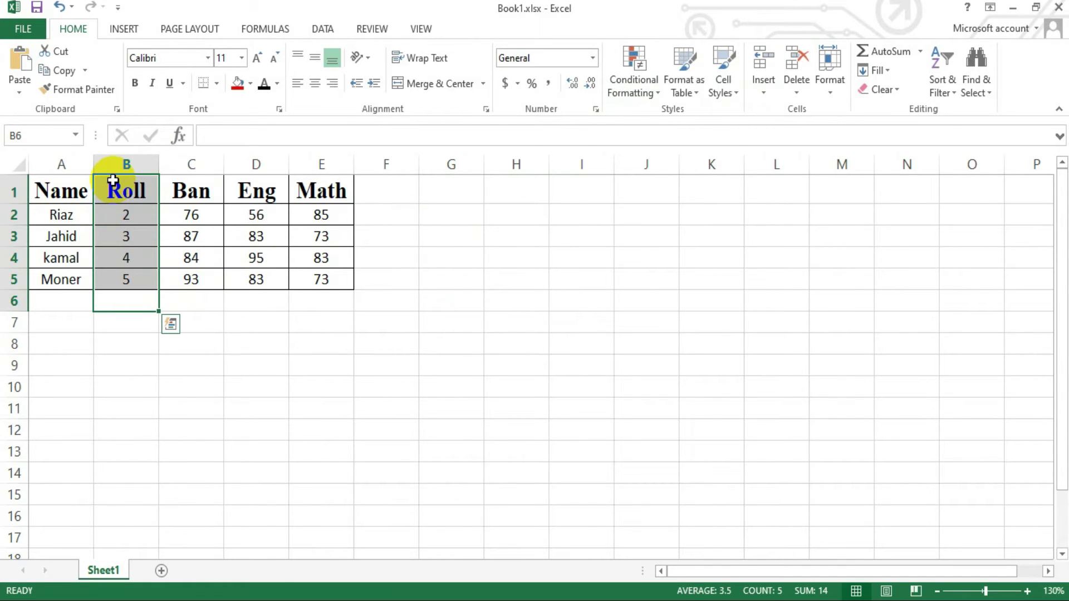
click(796, 57)
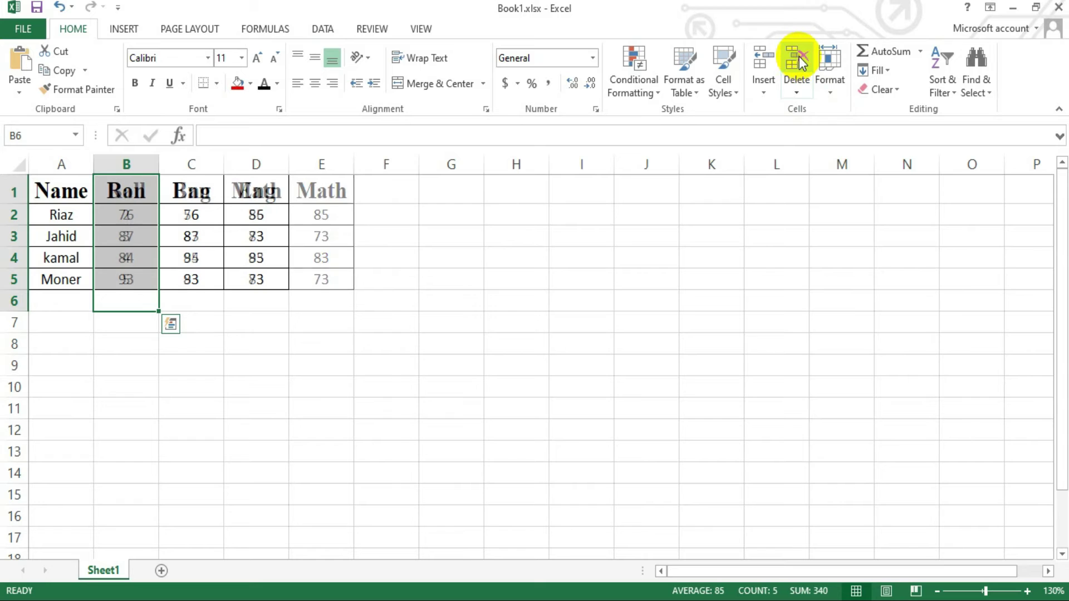
click(384, 236)
click(59, 192)
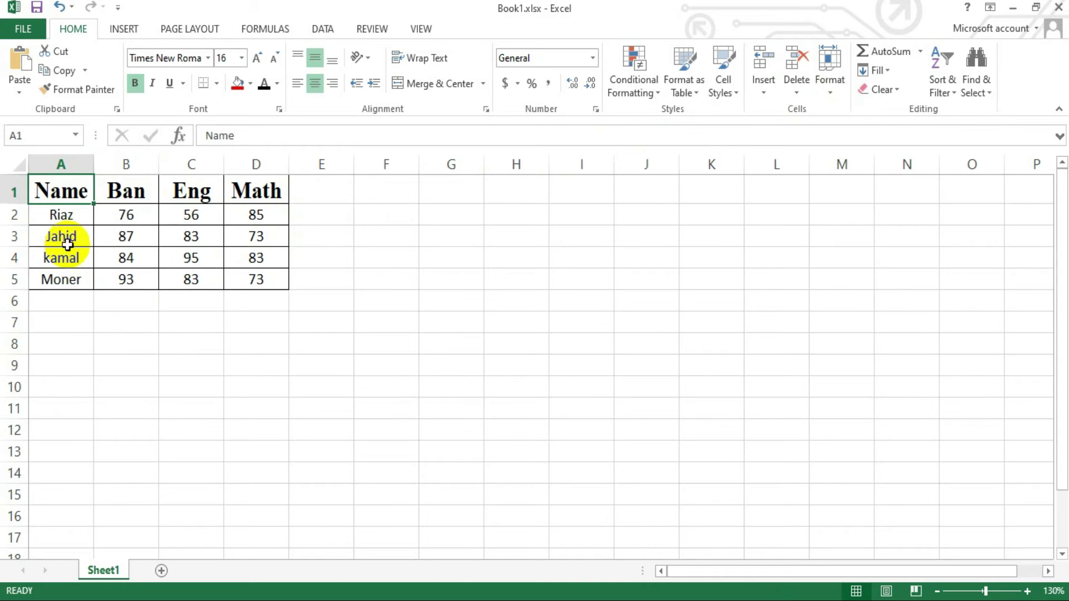
click(167, 31)
click(124, 28)
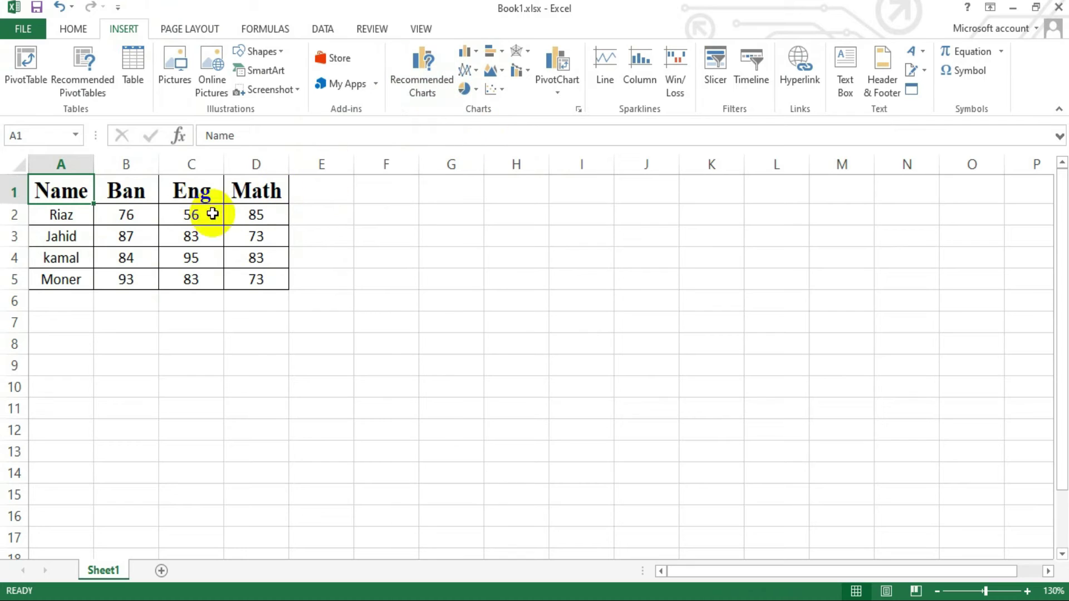
drag(73, 187, 268, 192)
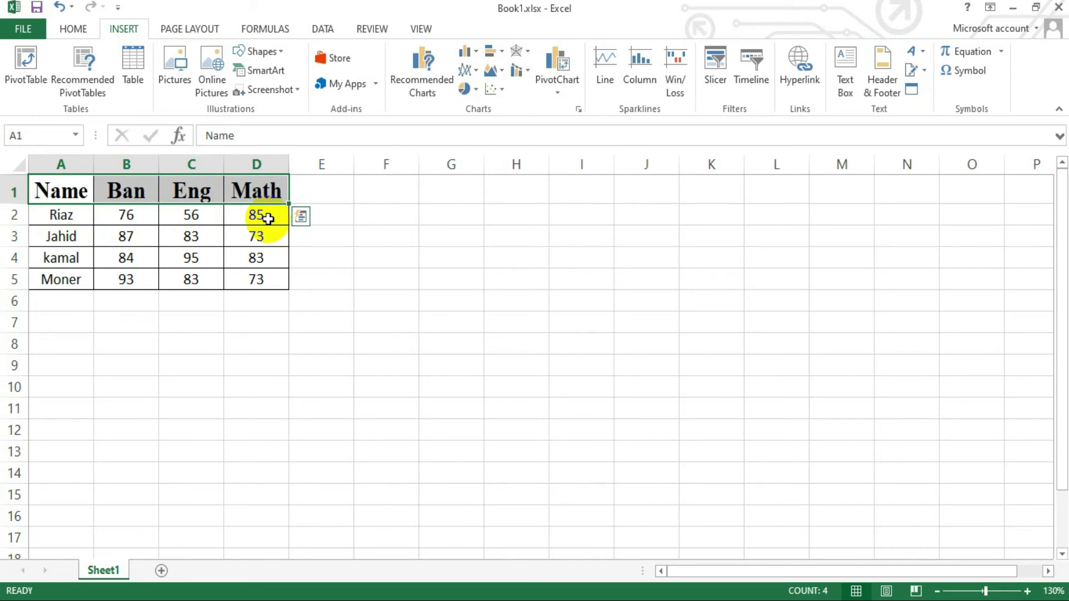
shift+click(268, 218)
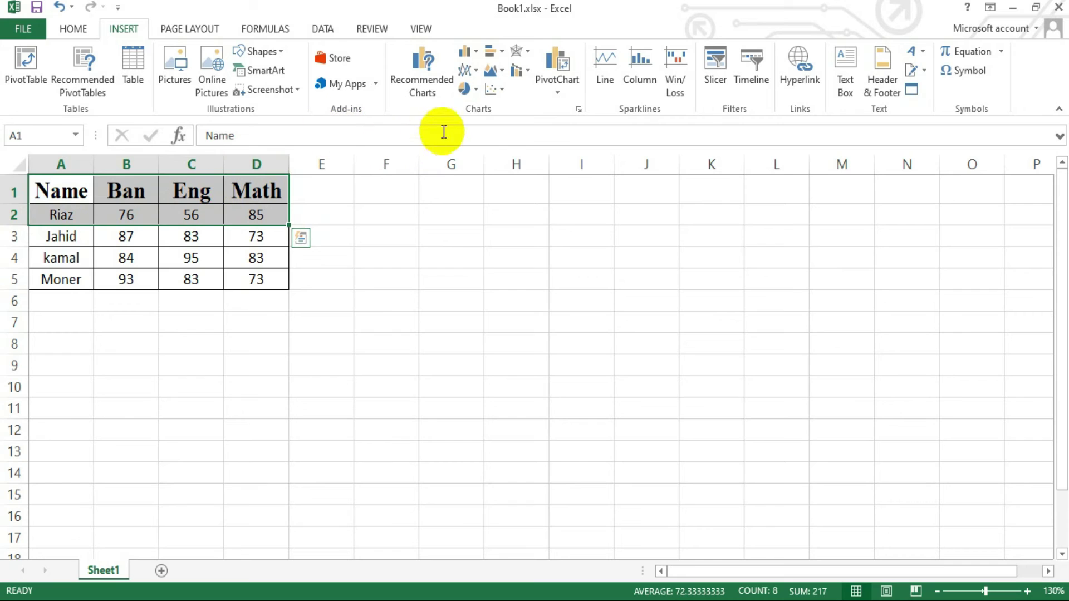
click(466, 89)
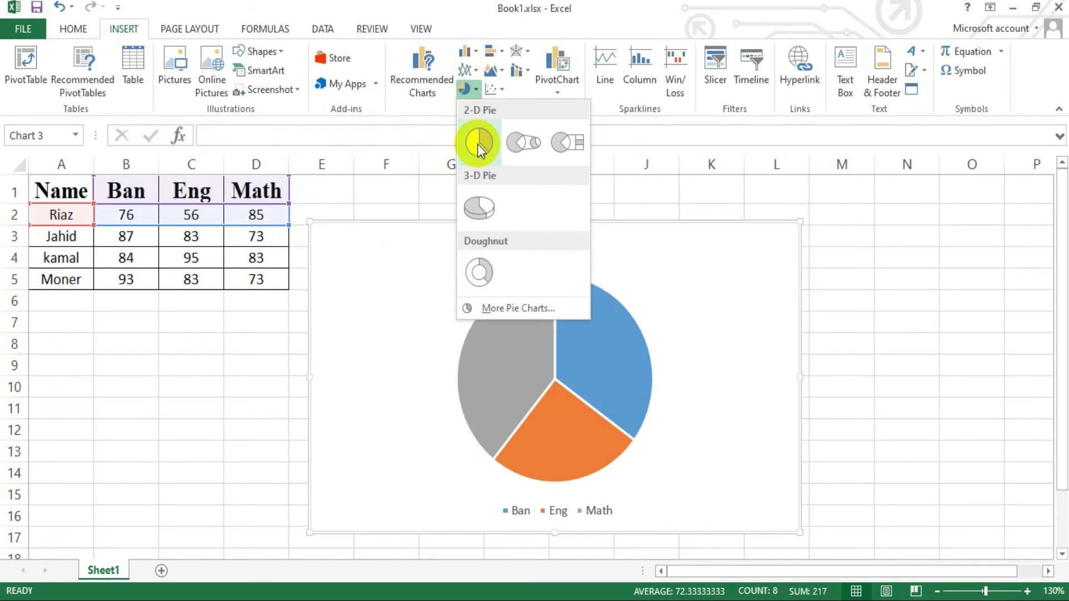
click(478, 144)
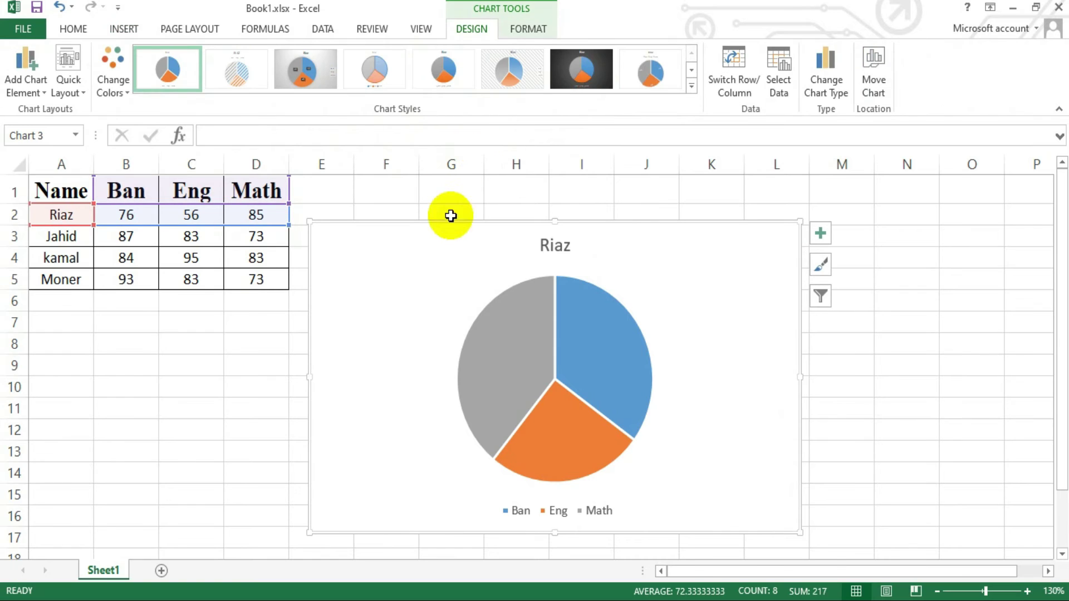
drag(441, 310, 442, 263)
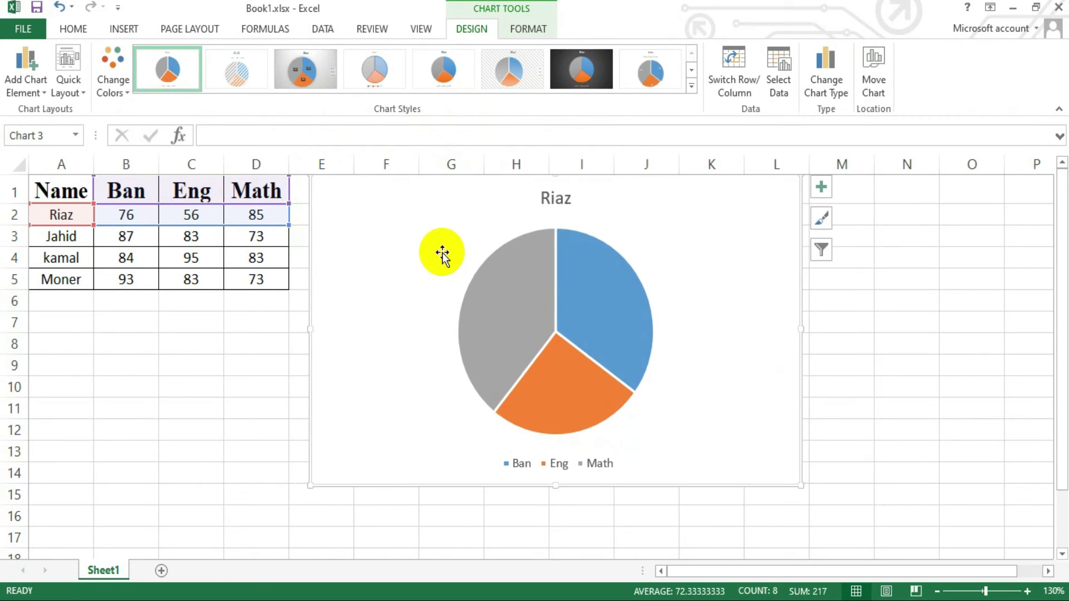
click(540, 436)
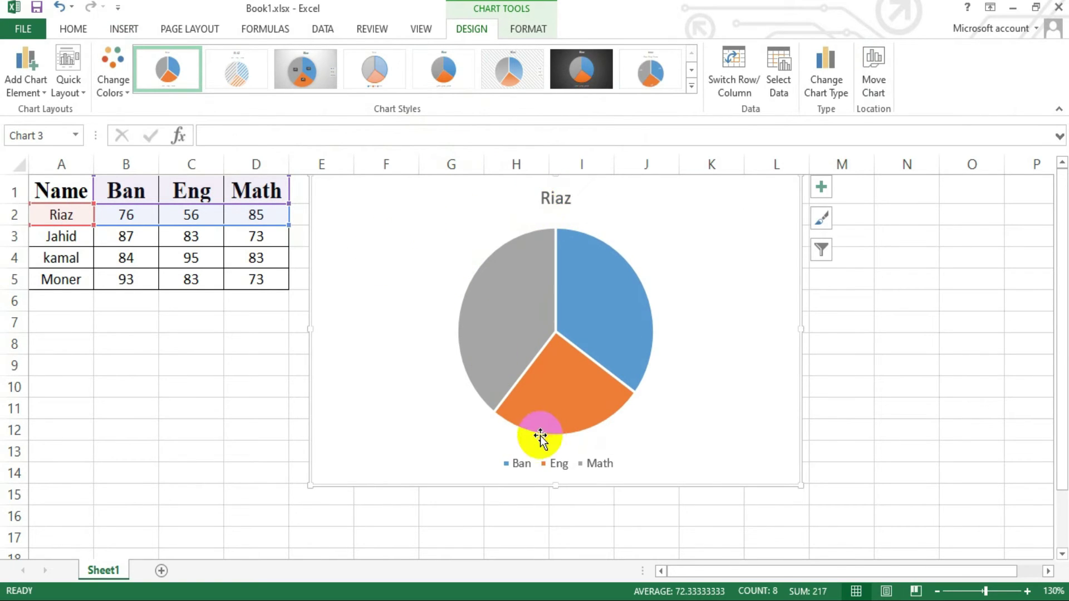
click(625, 358)
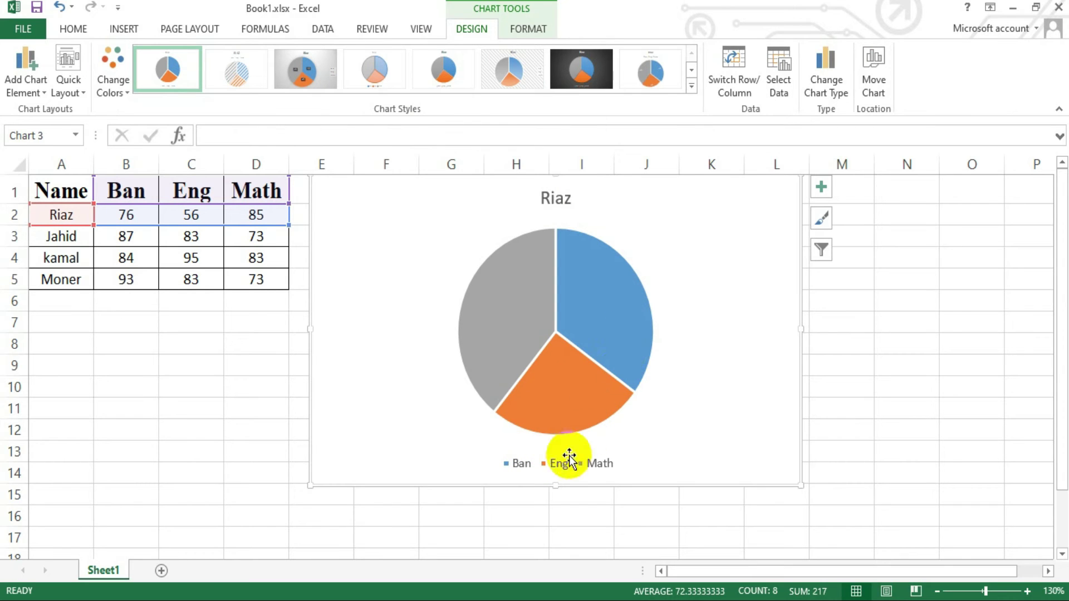
click(602, 330)
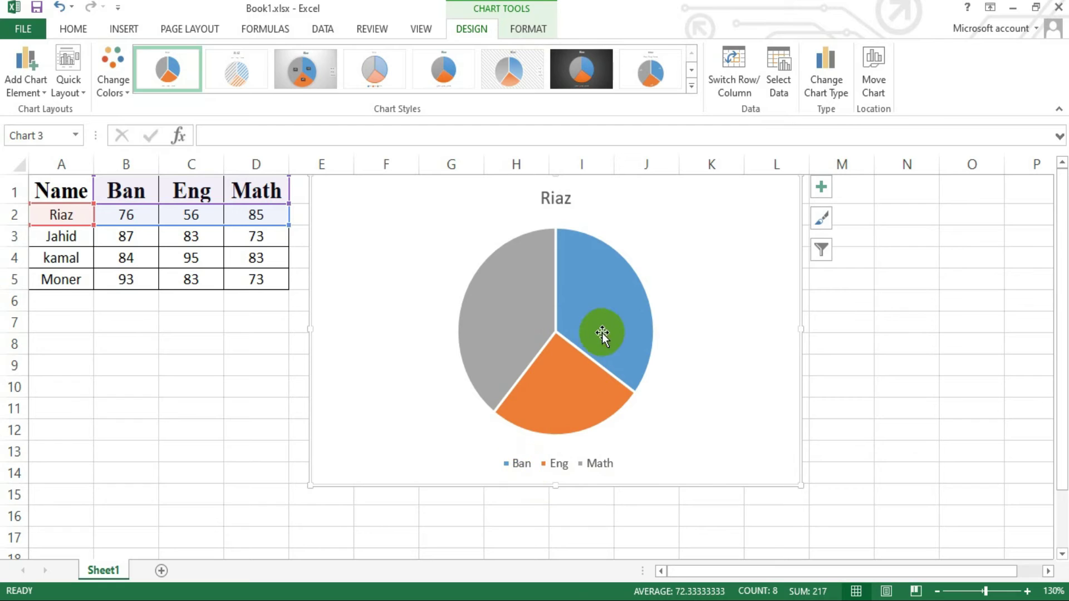
click(604, 333)
click(565, 387)
click(518, 363)
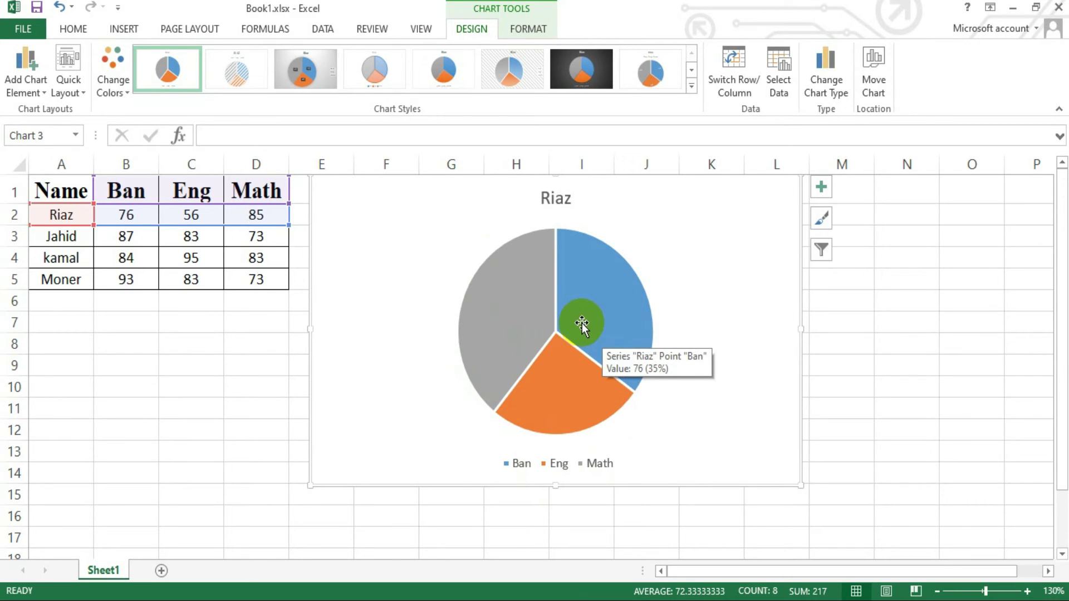
key(ctrl+z)
key(ctrl+z)
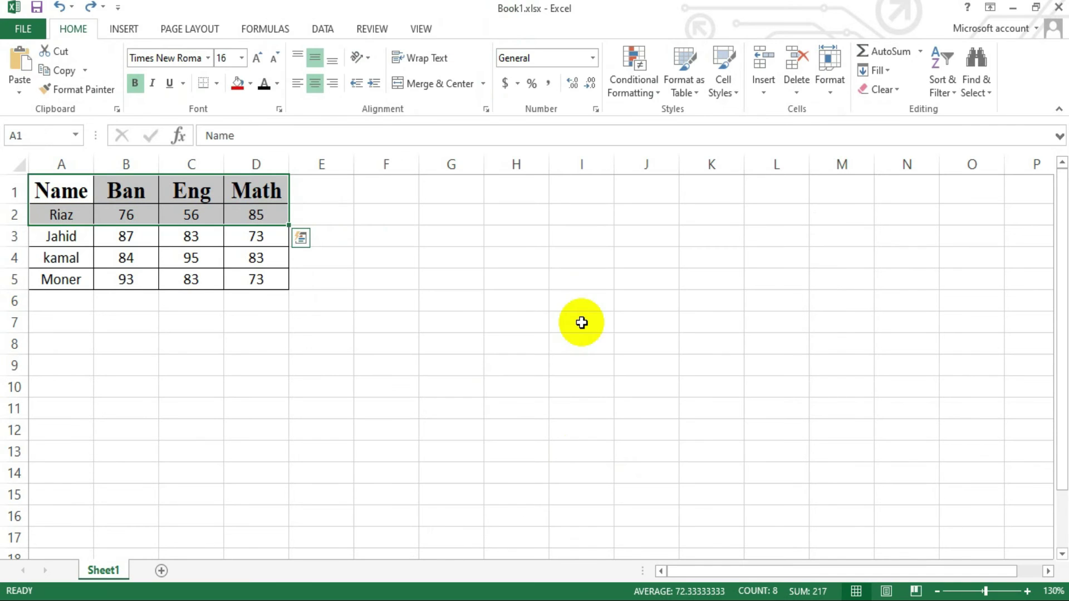
Step: Insert a 2-D pie chart from the names and Ban scores in A1:B5
click(114, 222)
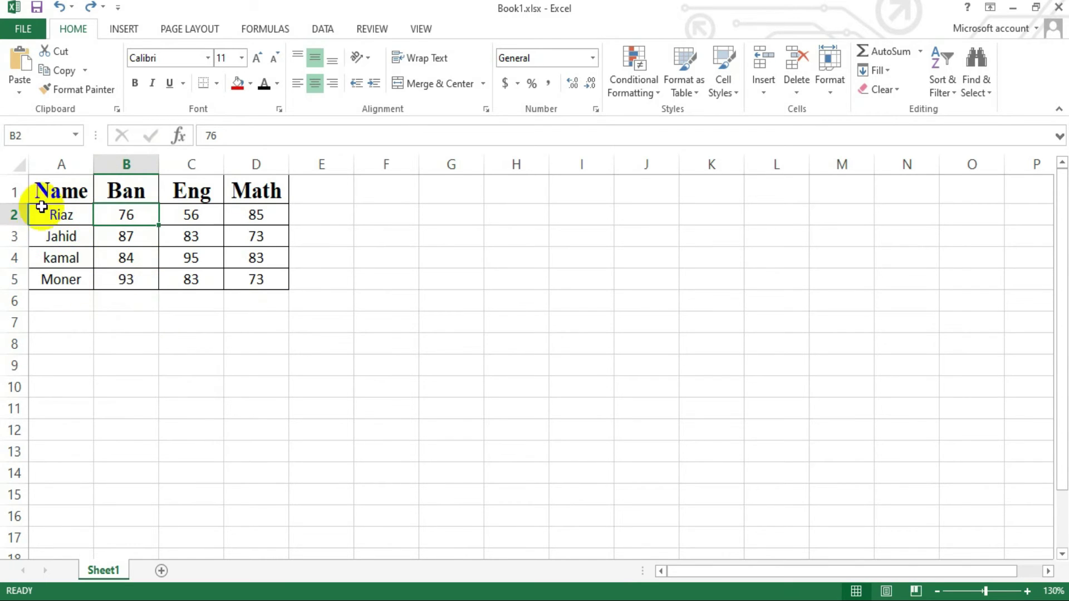
click(44, 189)
drag(49, 193, 128, 280)
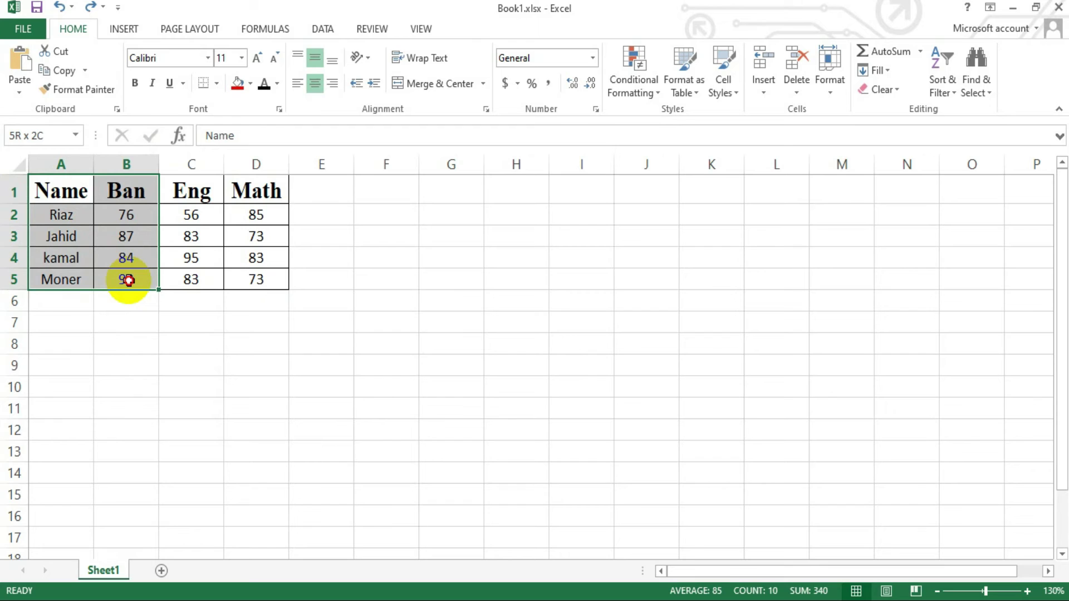
click(132, 32)
click(463, 83)
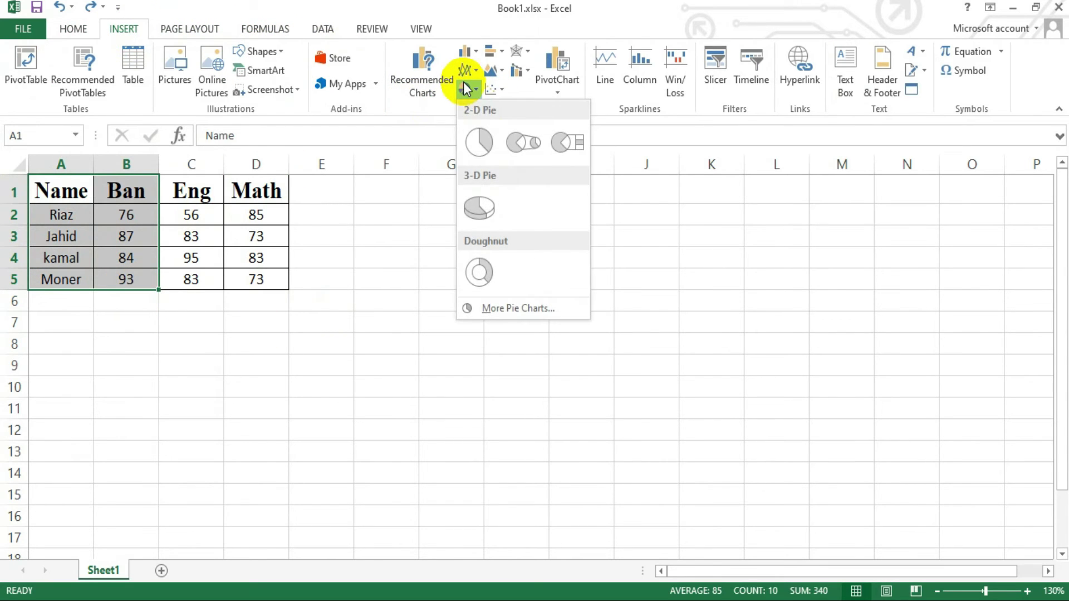
click(482, 150)
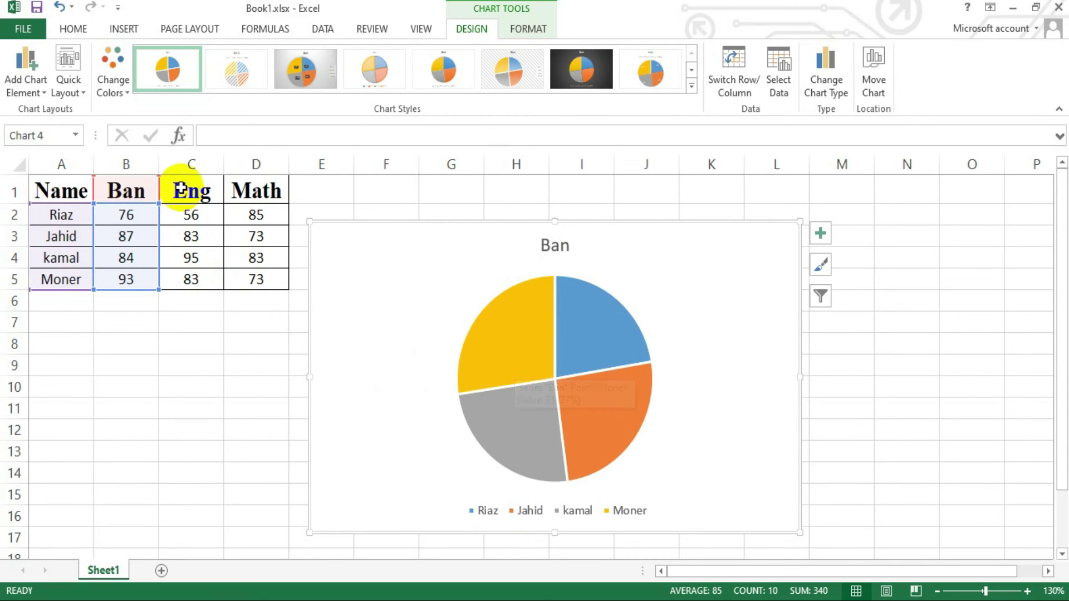
Step: Select the Ban pie chart and delete it, leaving only the marks table
shift+click(217, 286)
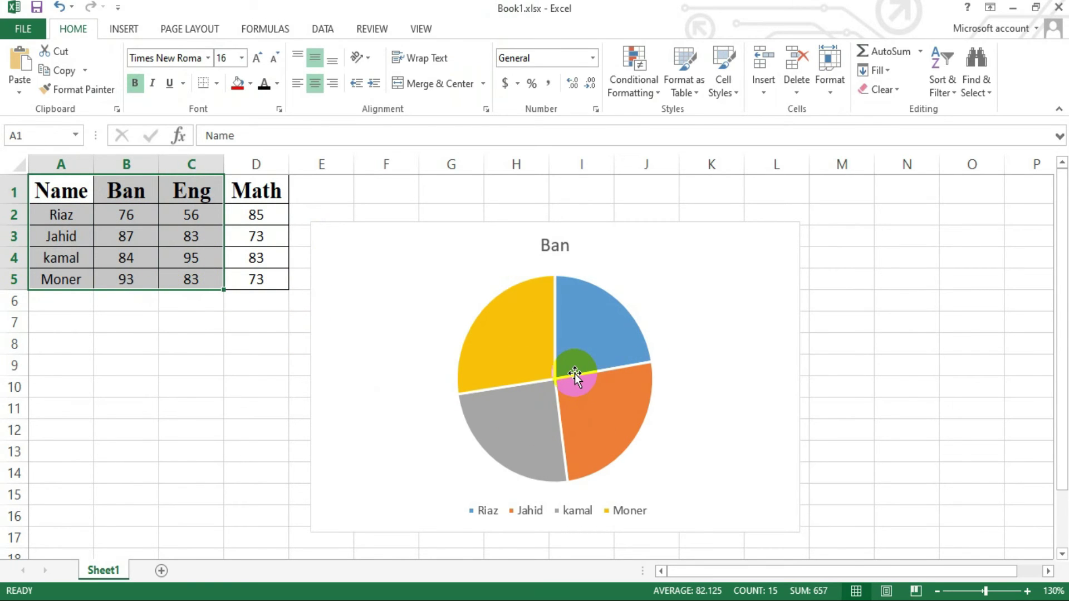
click(575, 376)
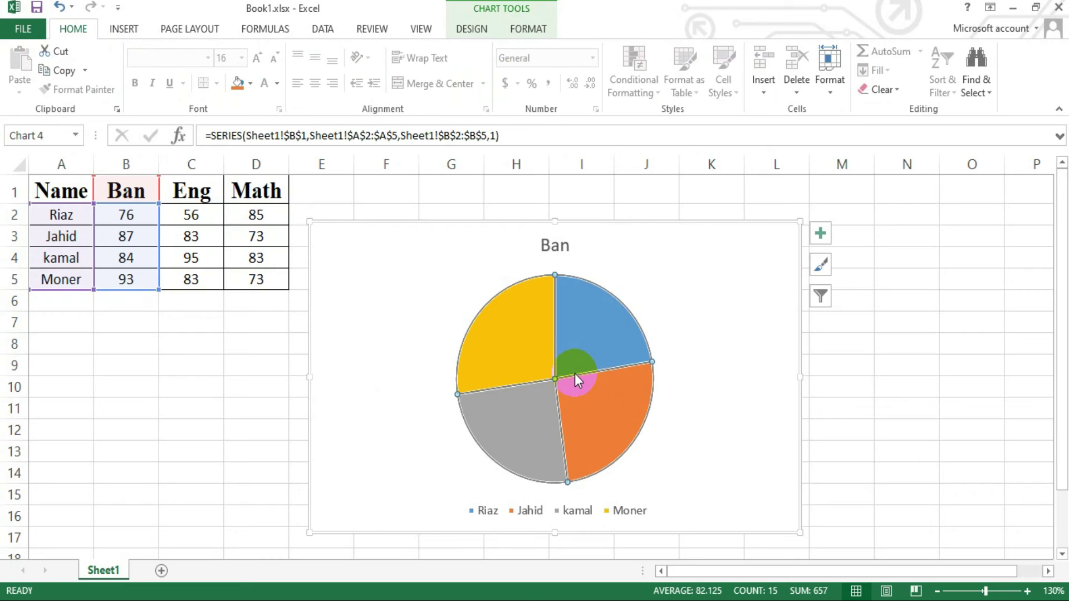
click(560, 277)
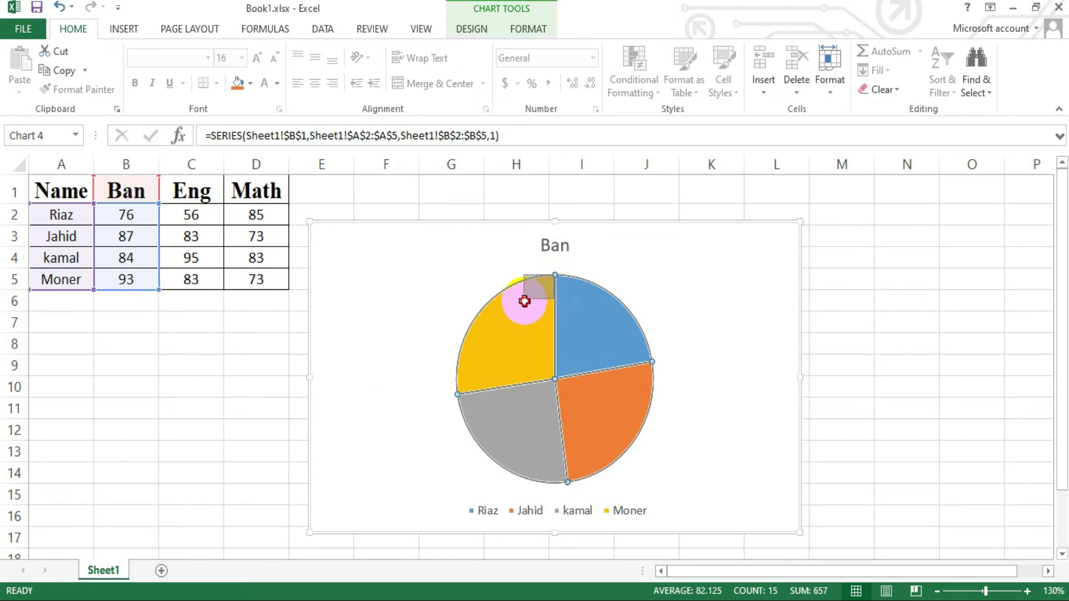
click(543, 283)
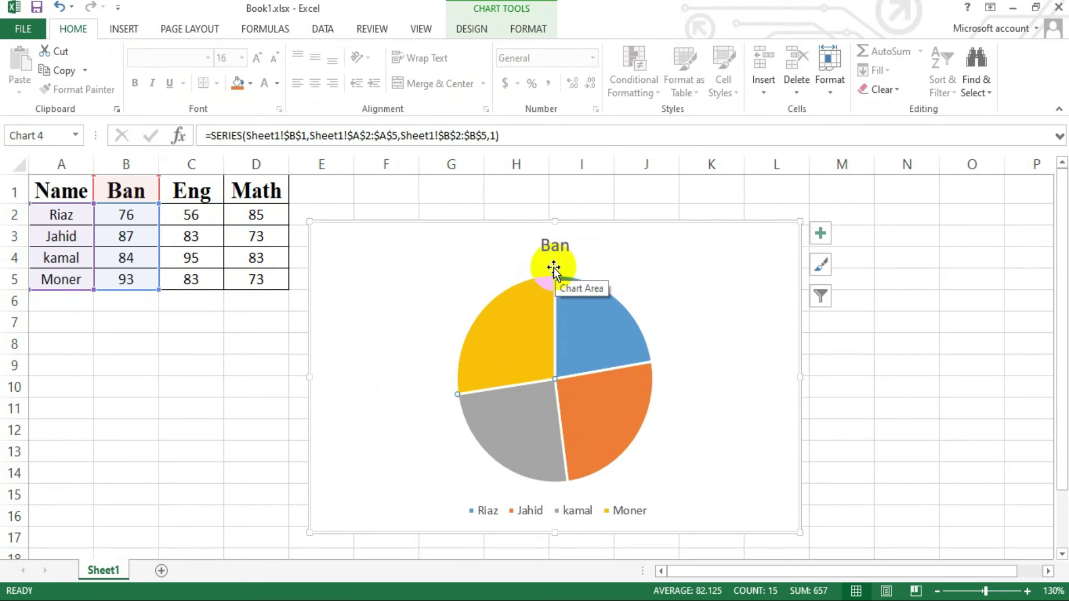
drag(553, 274, 567, 380)
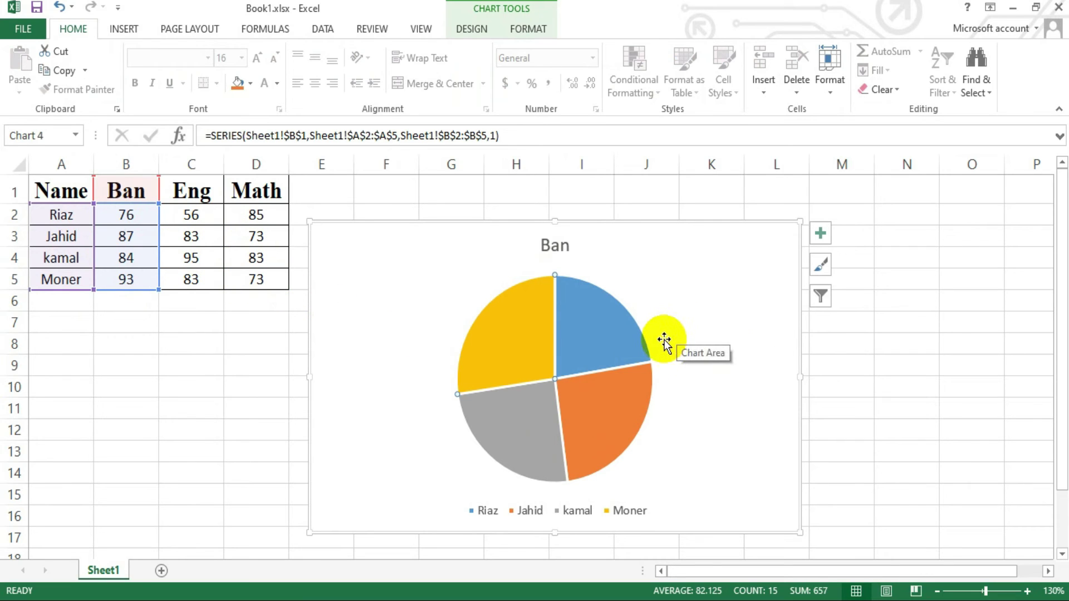
key(Delete)
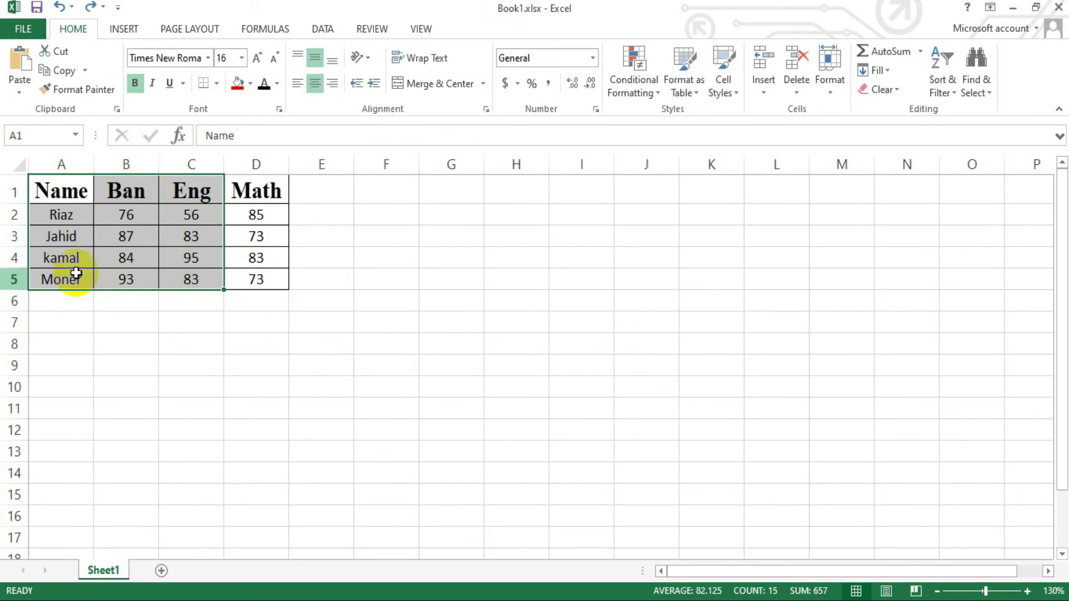
click(124, 28)
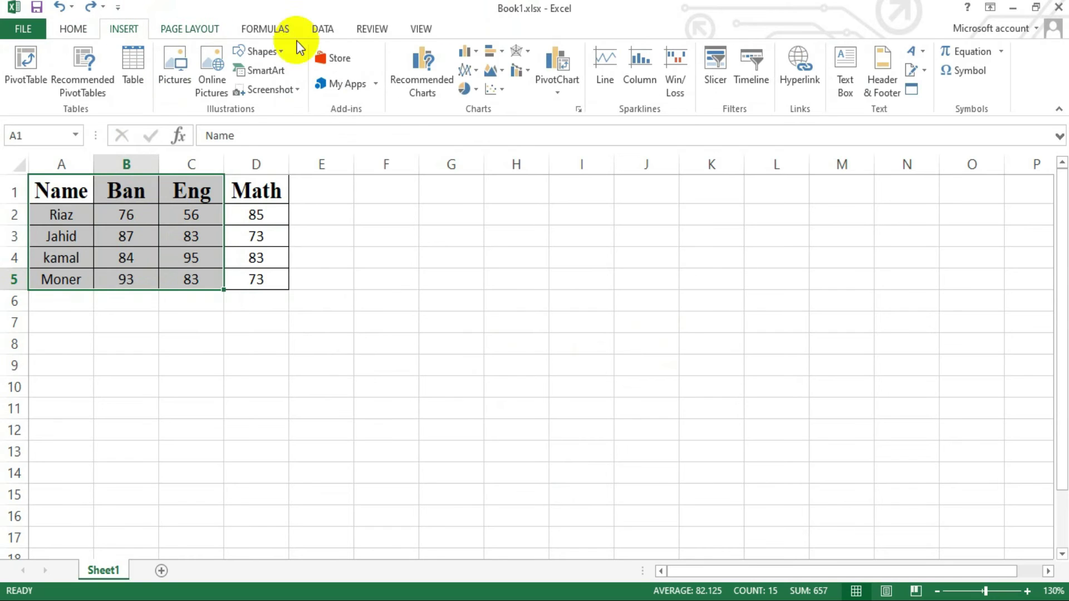
click(467, 53)
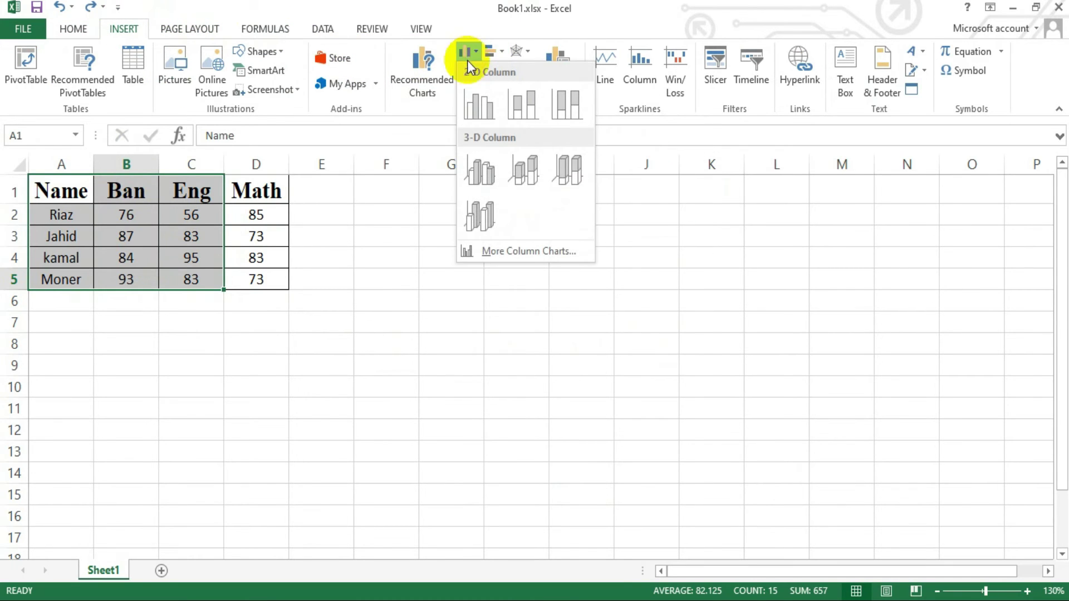
click(479, 109)
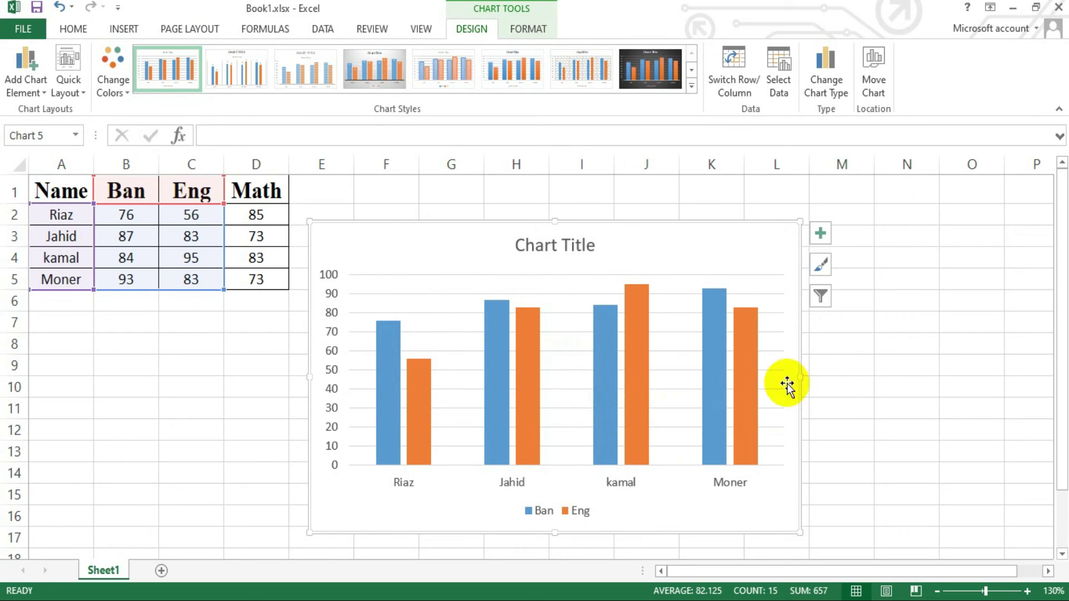
shift+click(286, 284)
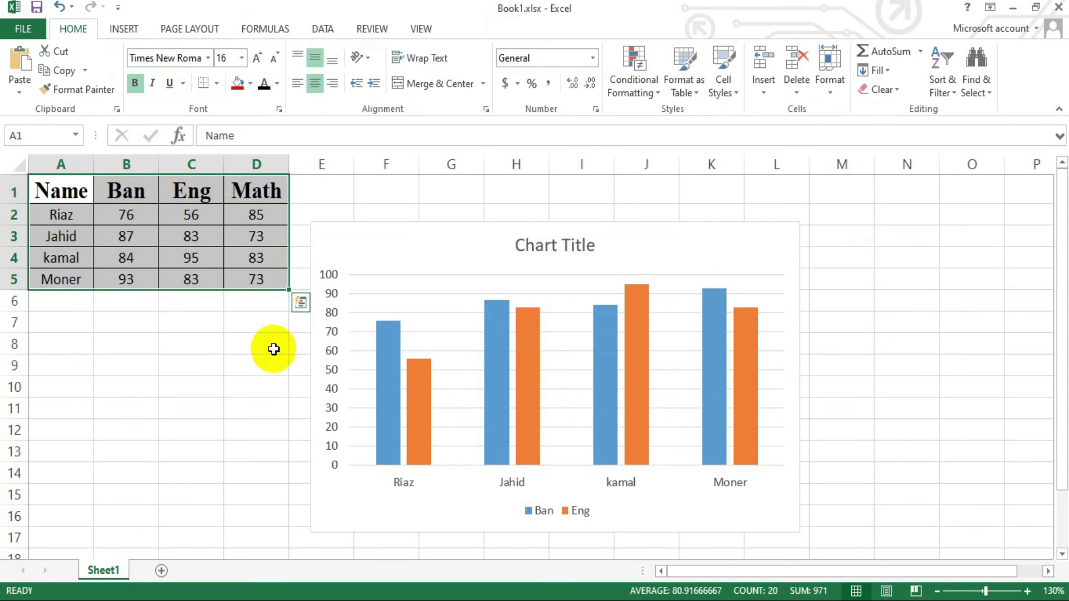
click(682, 382)
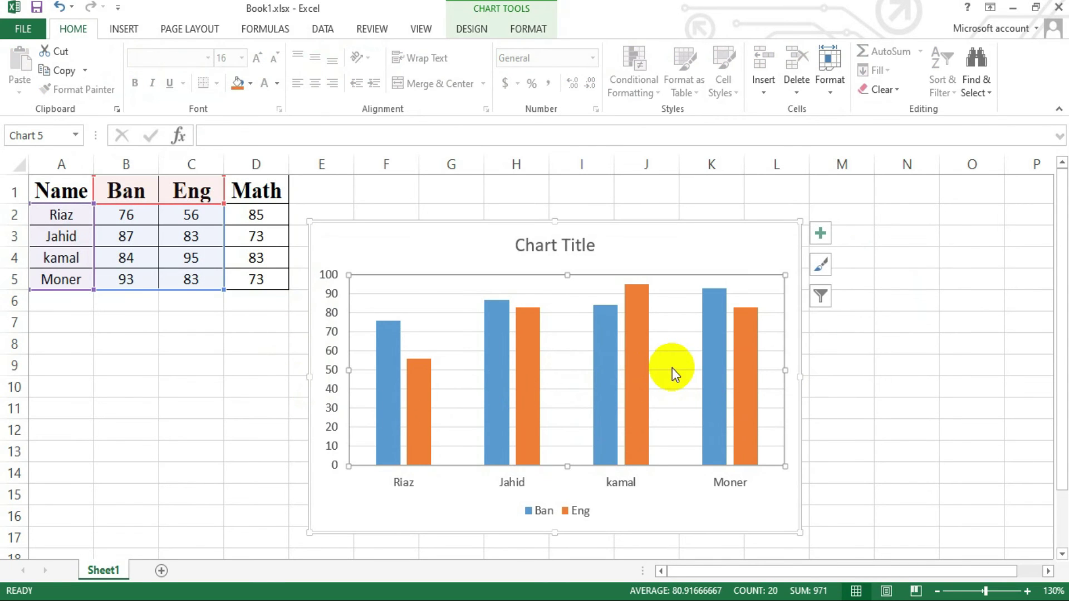
key(ctrl+z)
click(56, 199)
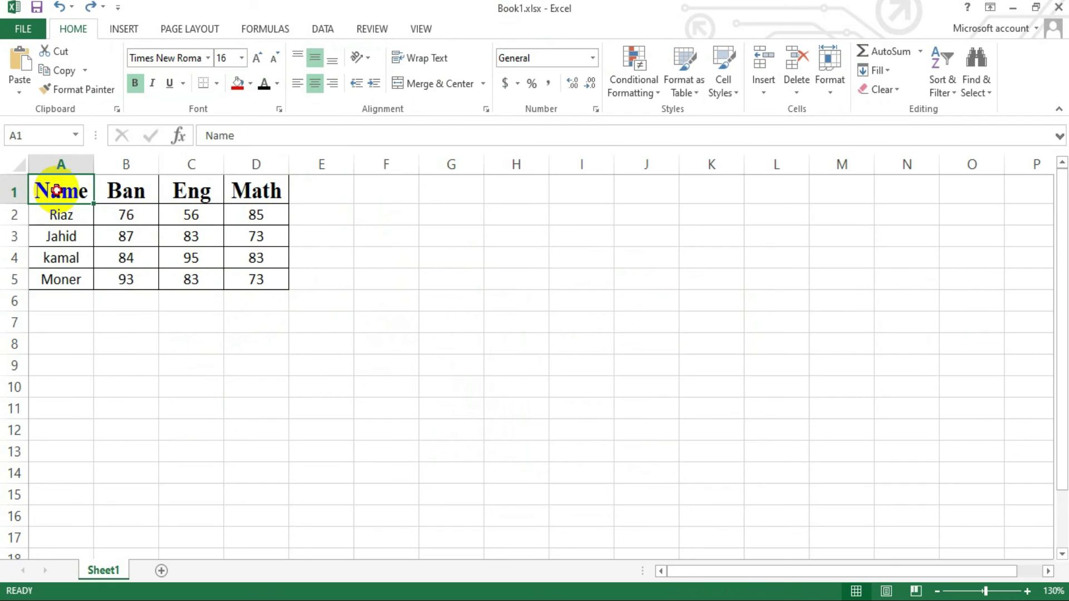
drag(56, 191, 256, 280)
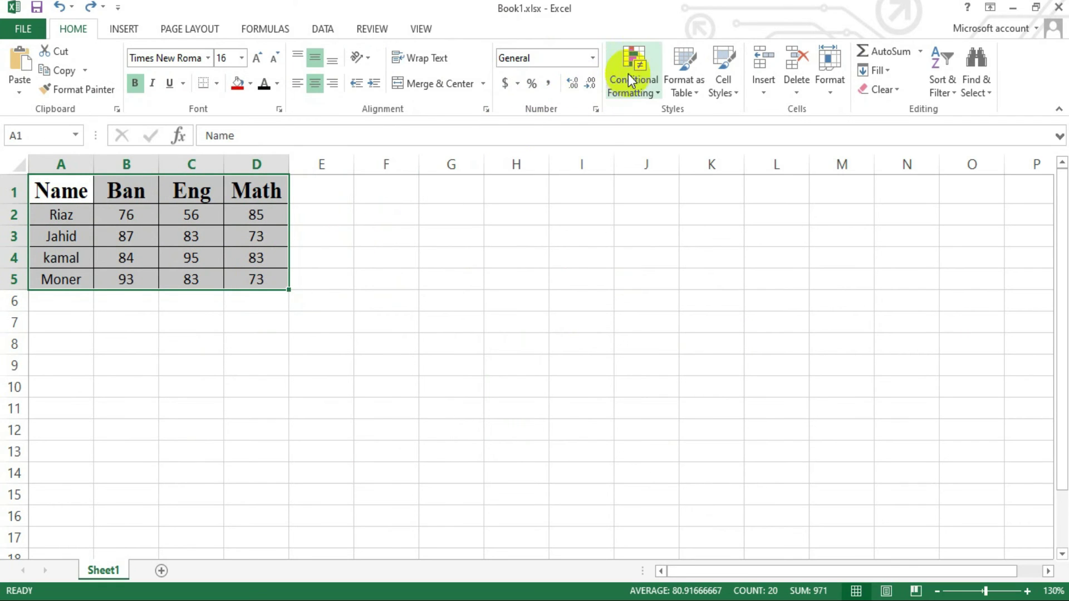
click(125, 28)
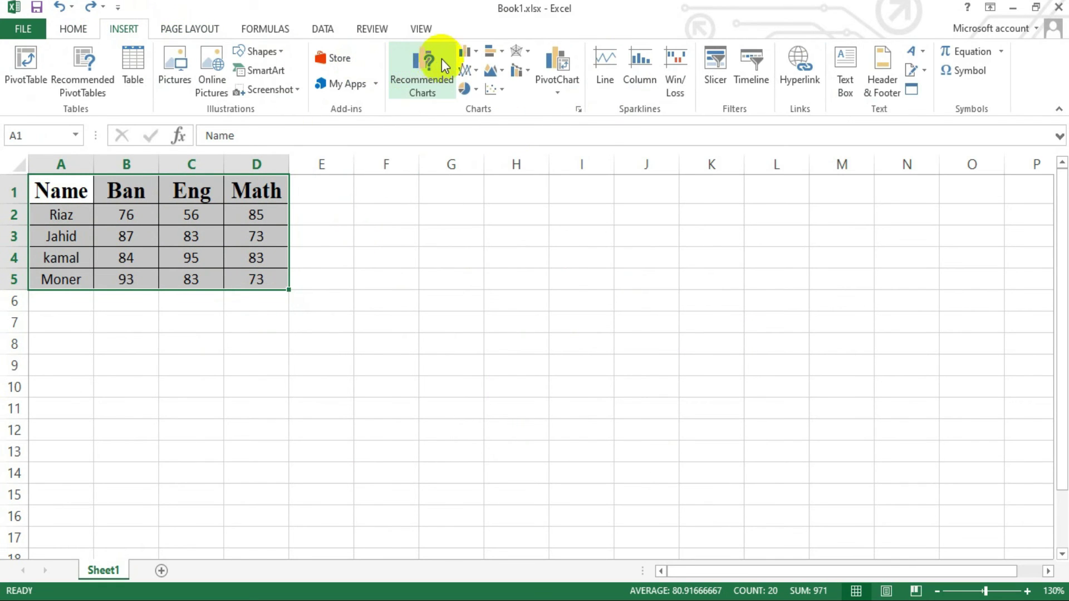
click(466, 51)
click(474, 102)
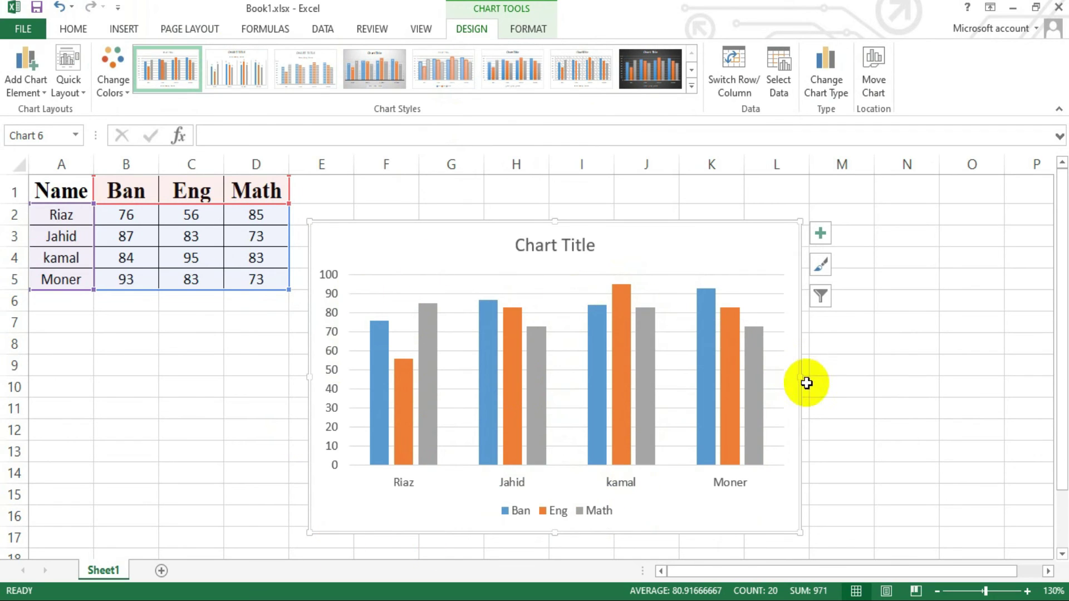
key(ctrl+x)
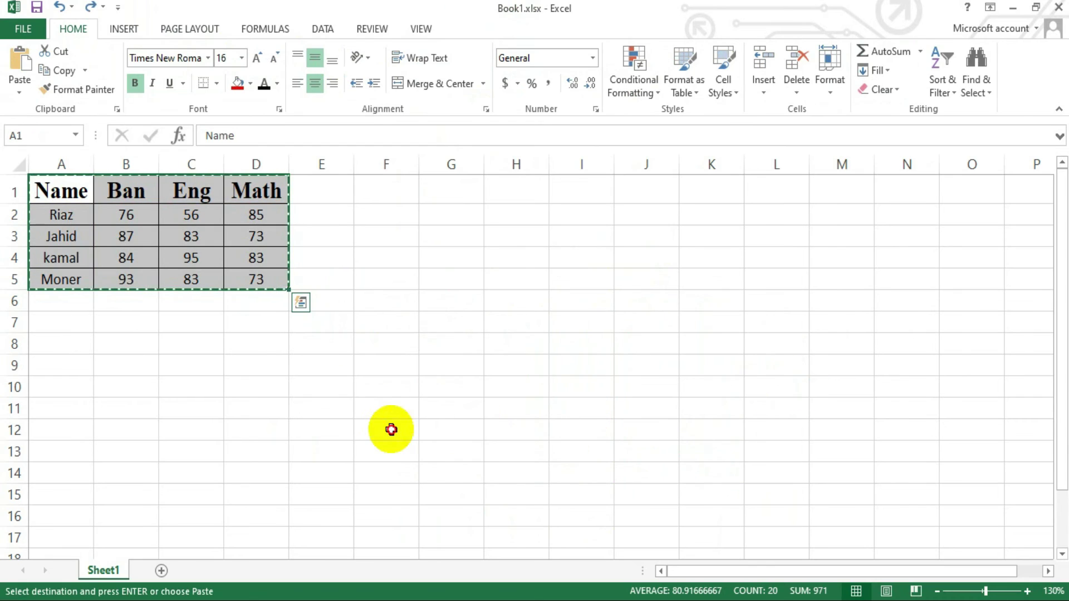
Step: Insert a 2-D line chart of the headers and Riaz's marks in A1:D2
click(315, 312)
click(126, 257)
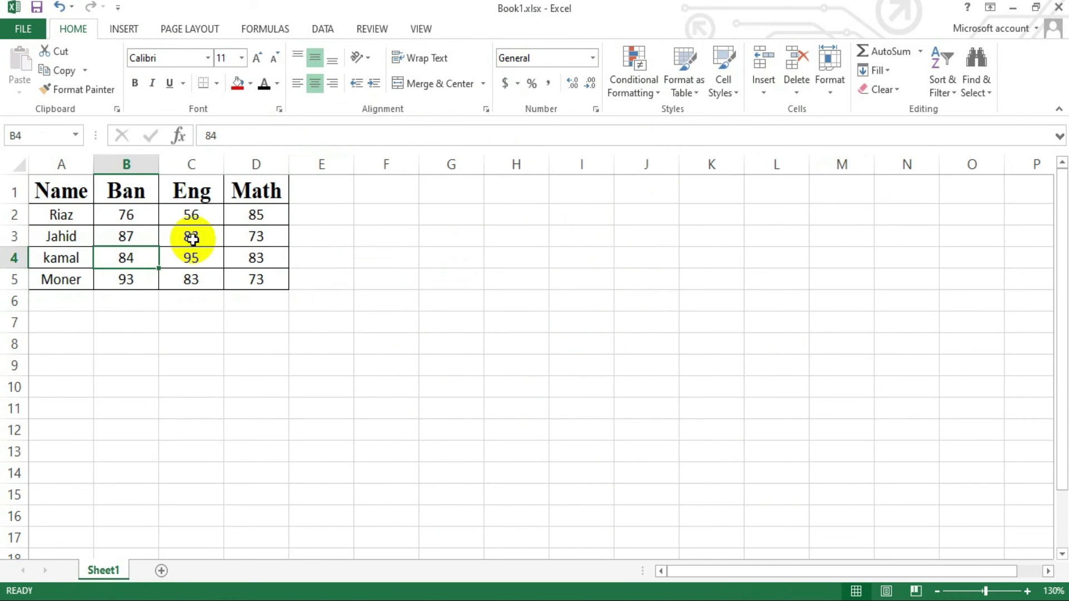
click(57, 215)
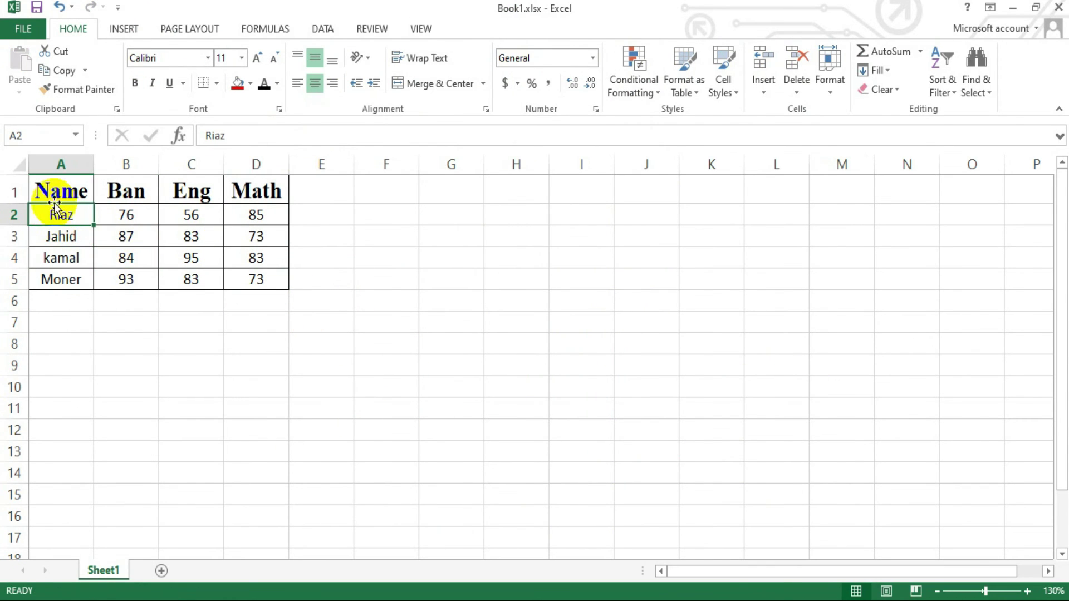
drag(58, 214, 241, 213)
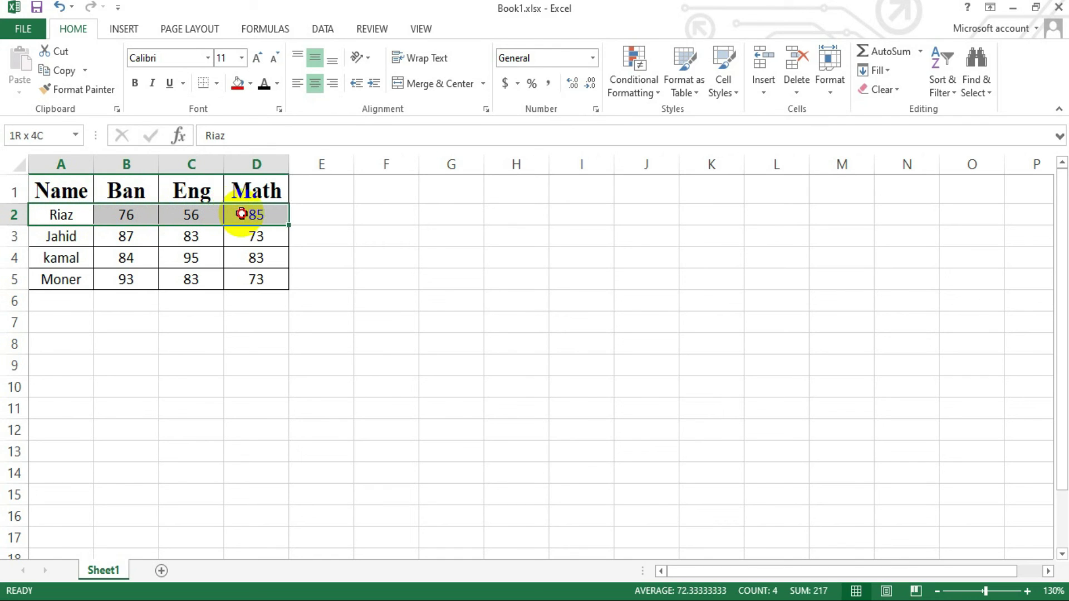
drag(50, 189, 256, 214)
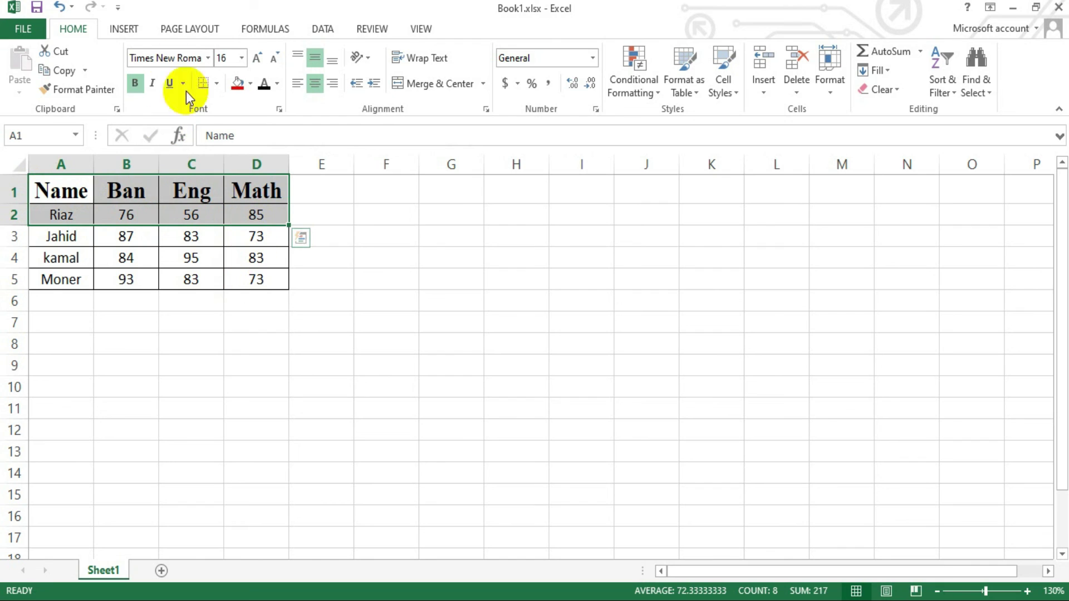
click(134, 29)
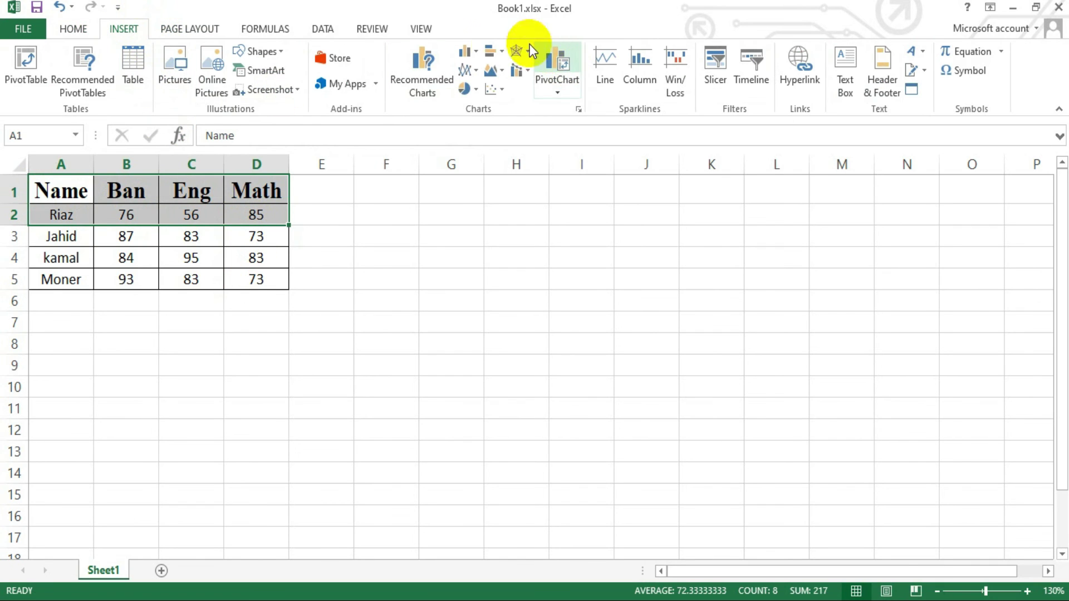
click(475, 71)
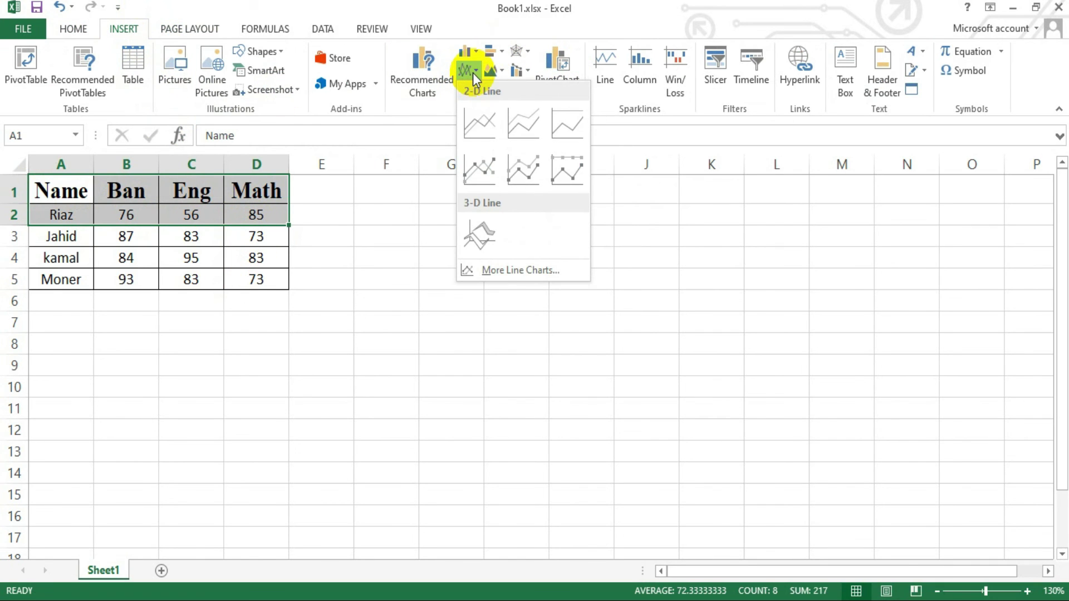
click(486, 131)
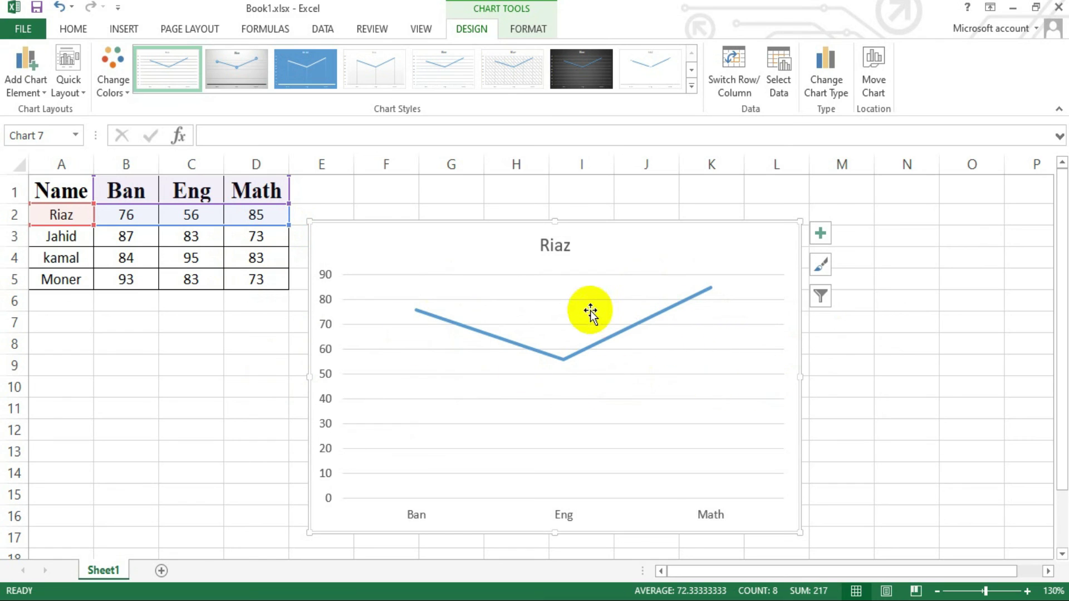
click(944, 367)
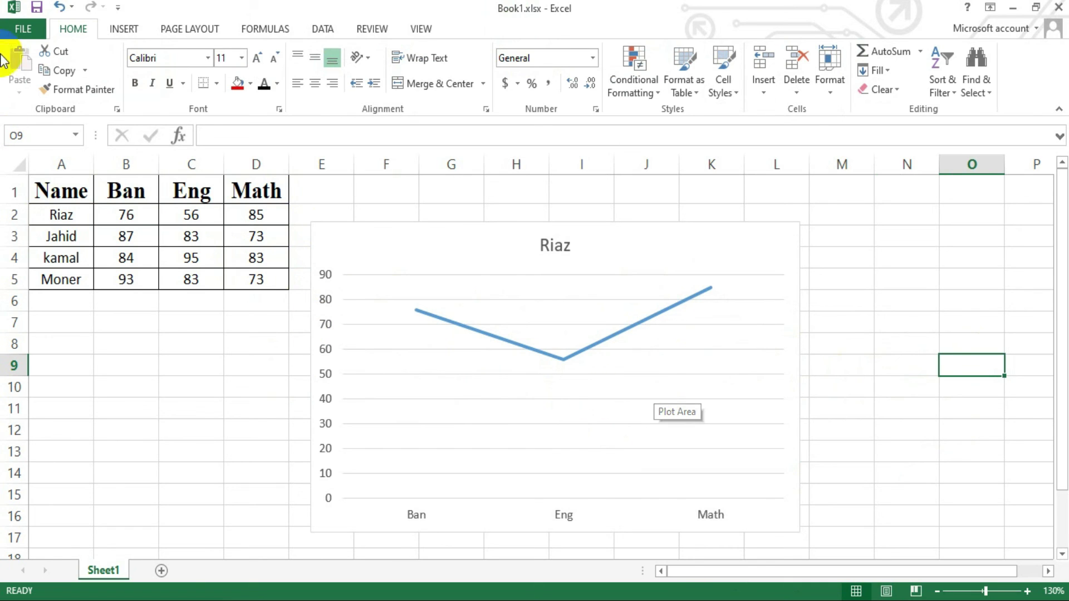
Step: Select the full marks table A1:D5 and bring up the column chart types
drag(53, 196, 249, 198)
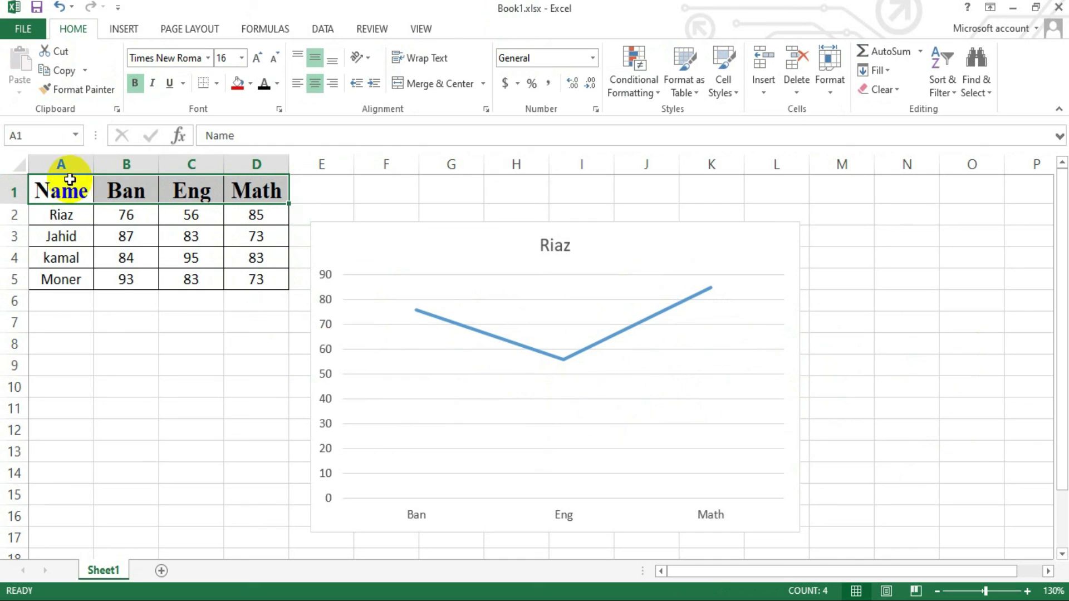
mouse_move(66, 191)
mouse_down()
mouse_move(140, 213)
mouse_move(277, 219)
mouse_up()
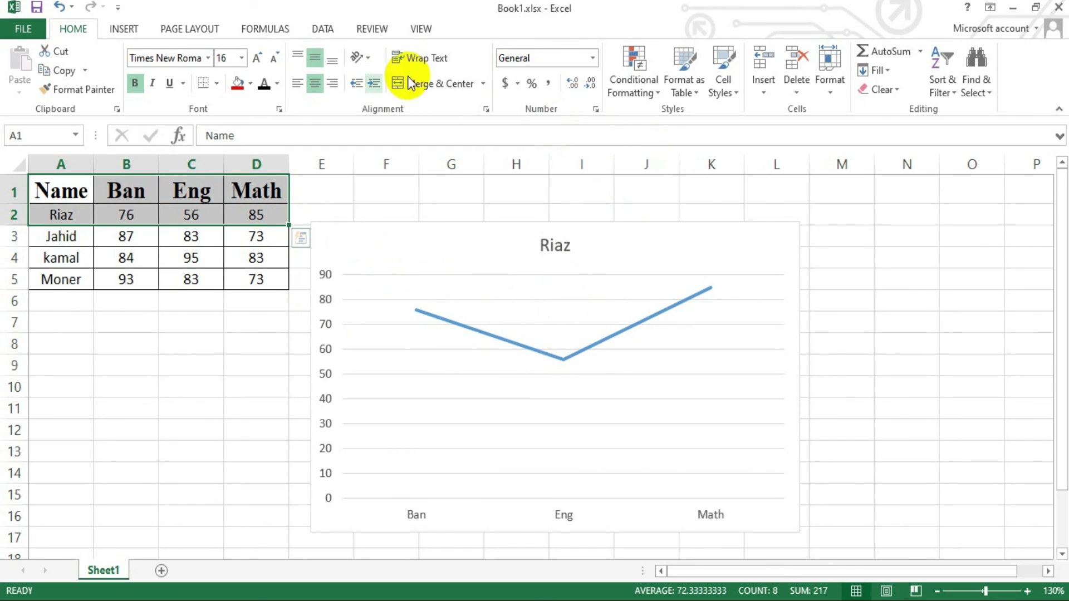
click(125, 28)
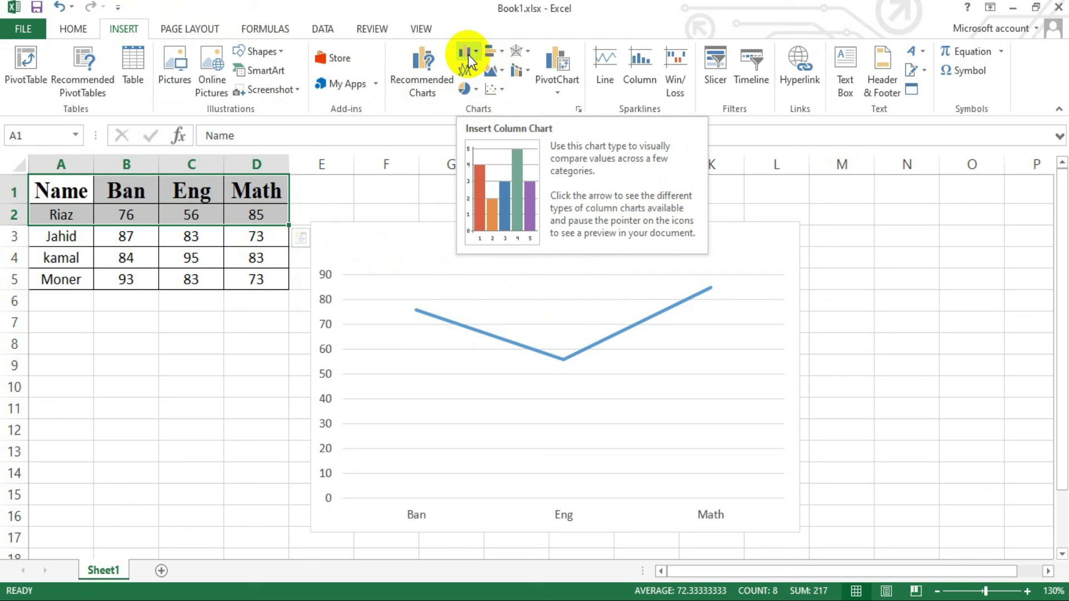
click(134, 238)
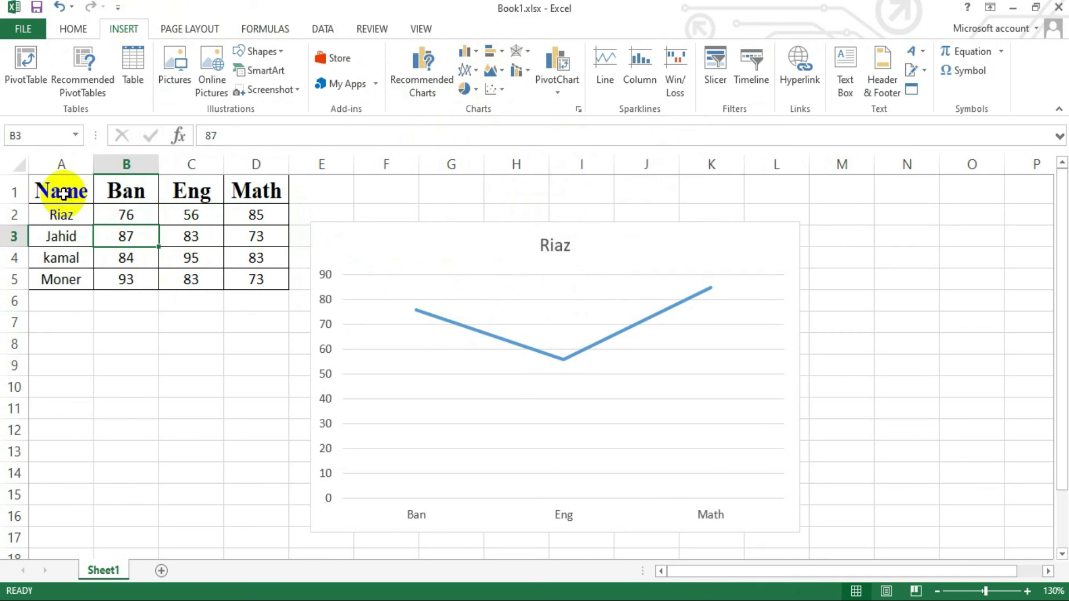
mouse_move(56, 195)
mouse_down()
mouse_move(106, 231)
mouse_move(256, 248)
mouse_move(260, 277)
mouse_move(288, 289)
mouse_up()
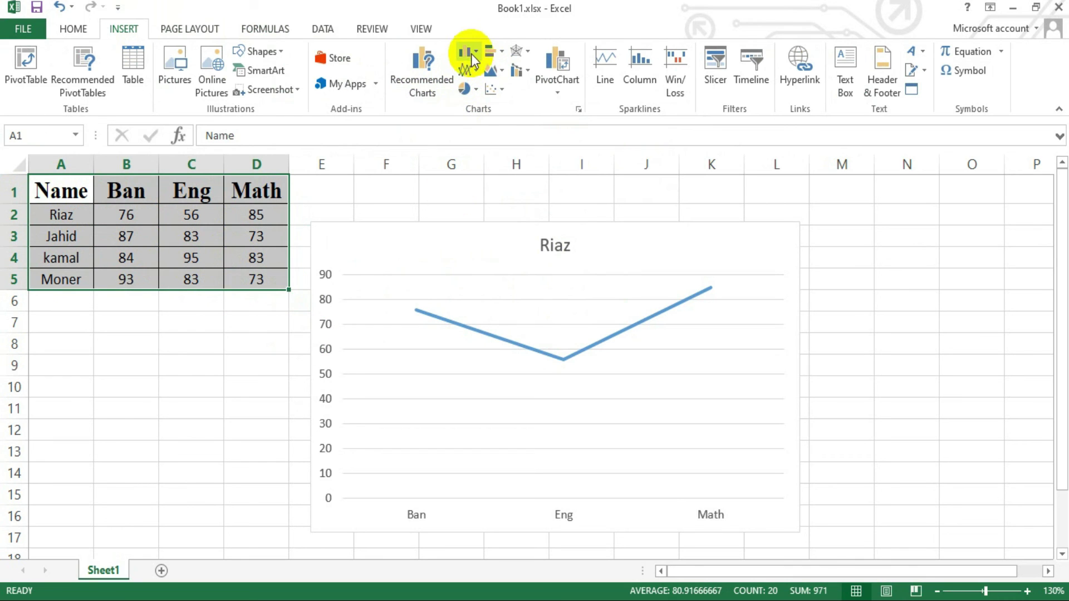
click(465, 51)
Step: Insert a clustered column chart of all four students' marks and select its chart area
click(481, 109)
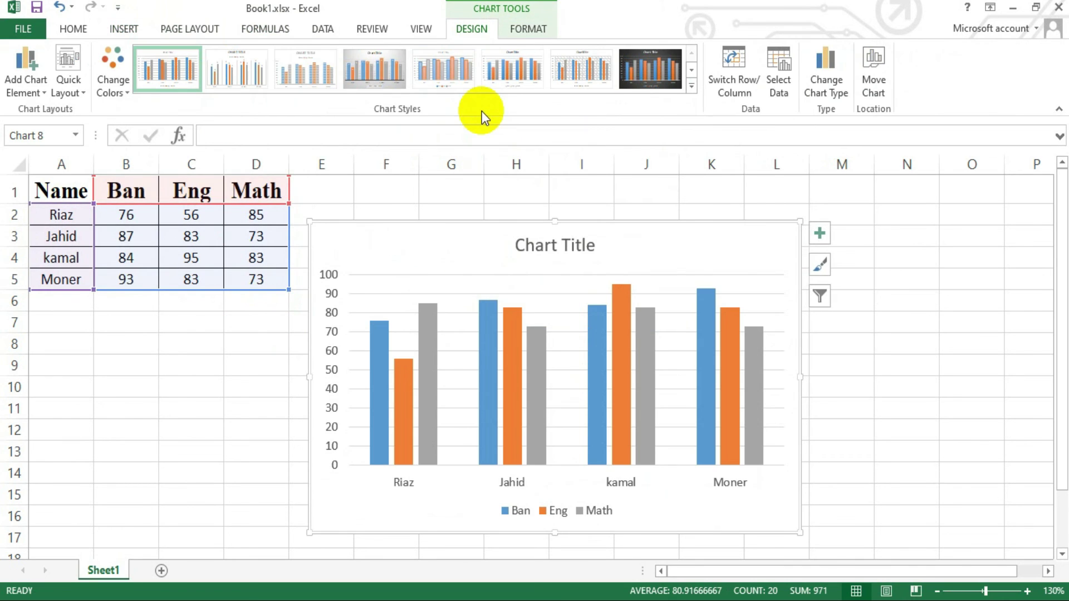
click(409, 482)
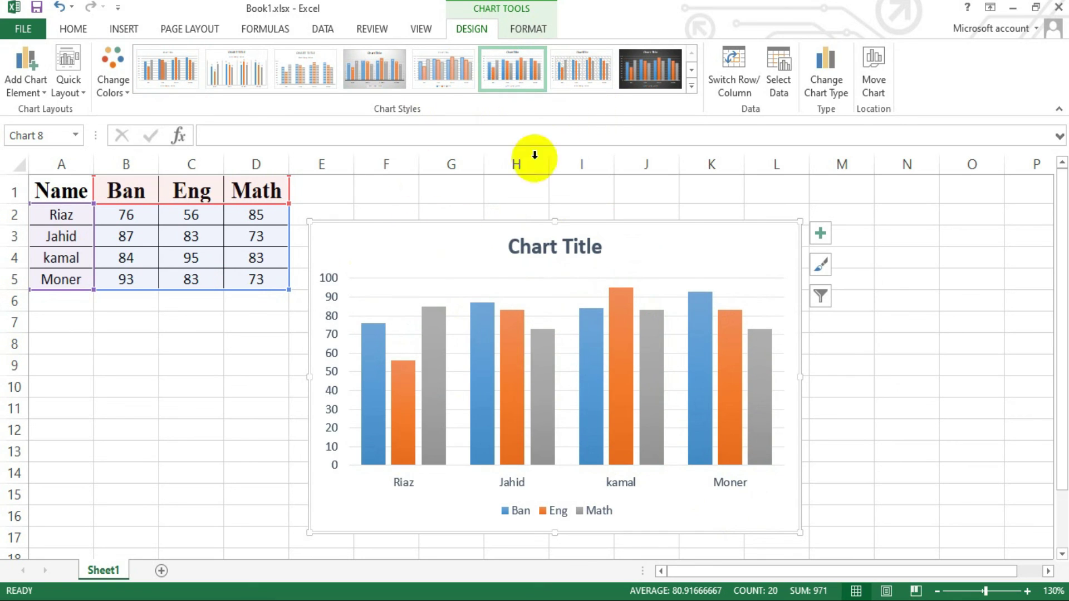
Step: Replace the dark chart style with a light gradient-shaded style, leaving the colours unchanged
click(668, 72)
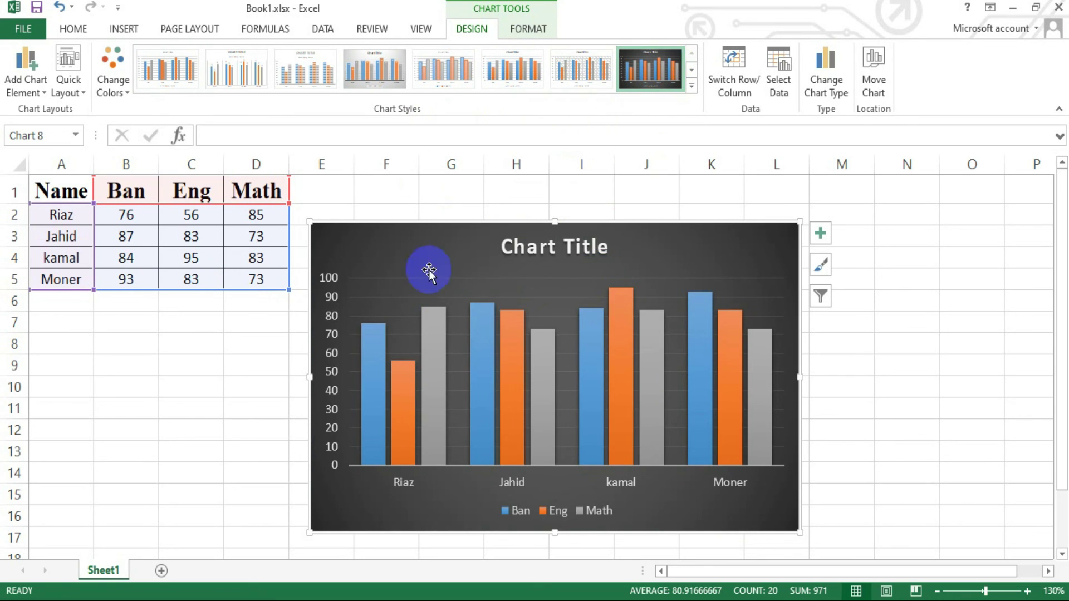
click(692, 85)
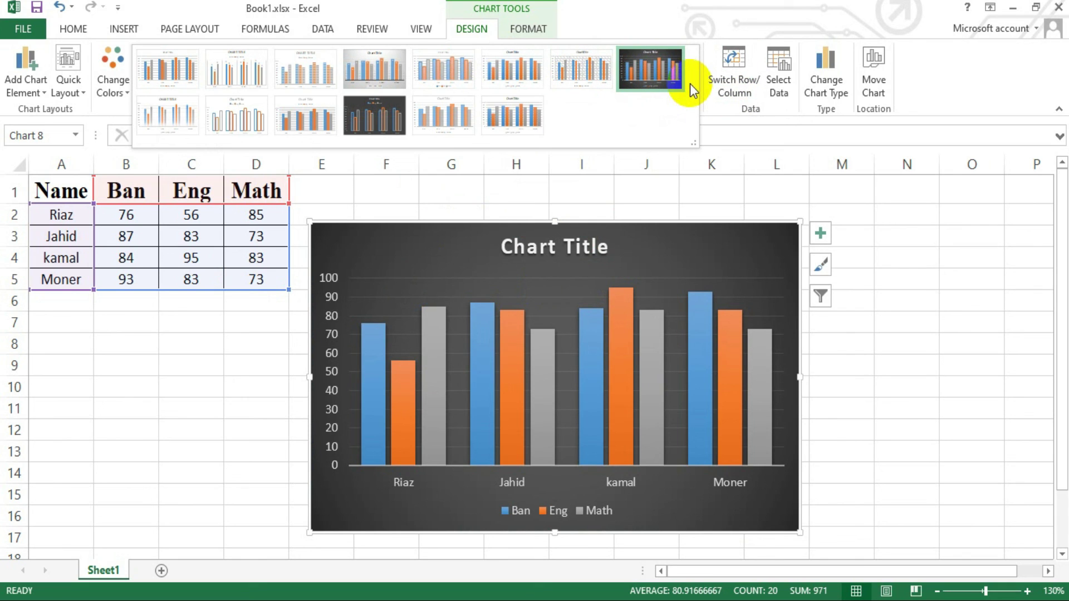
click(516, 119)
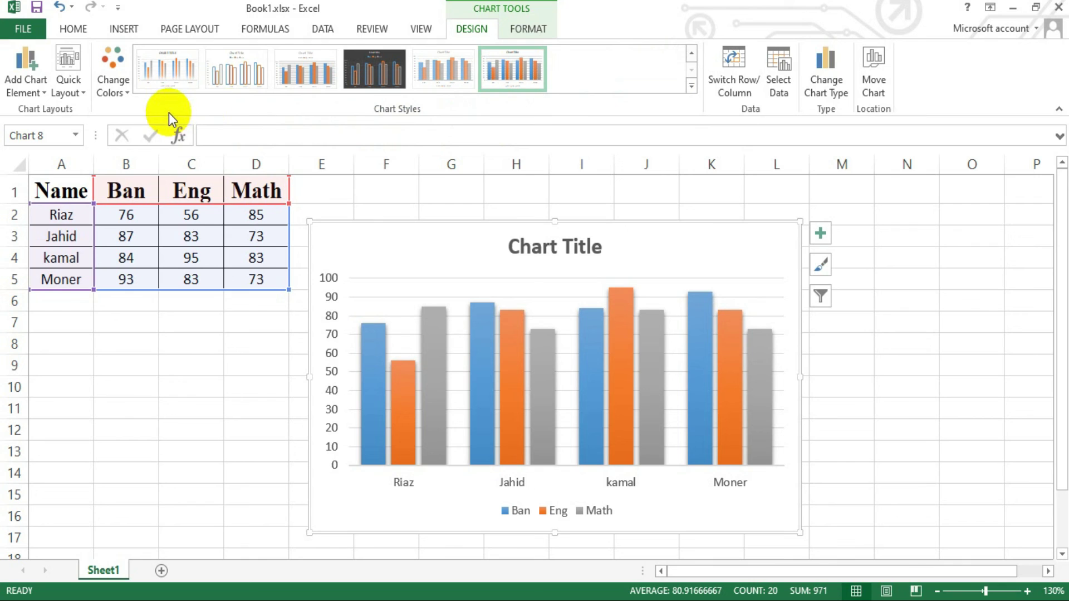
click(111, 69)
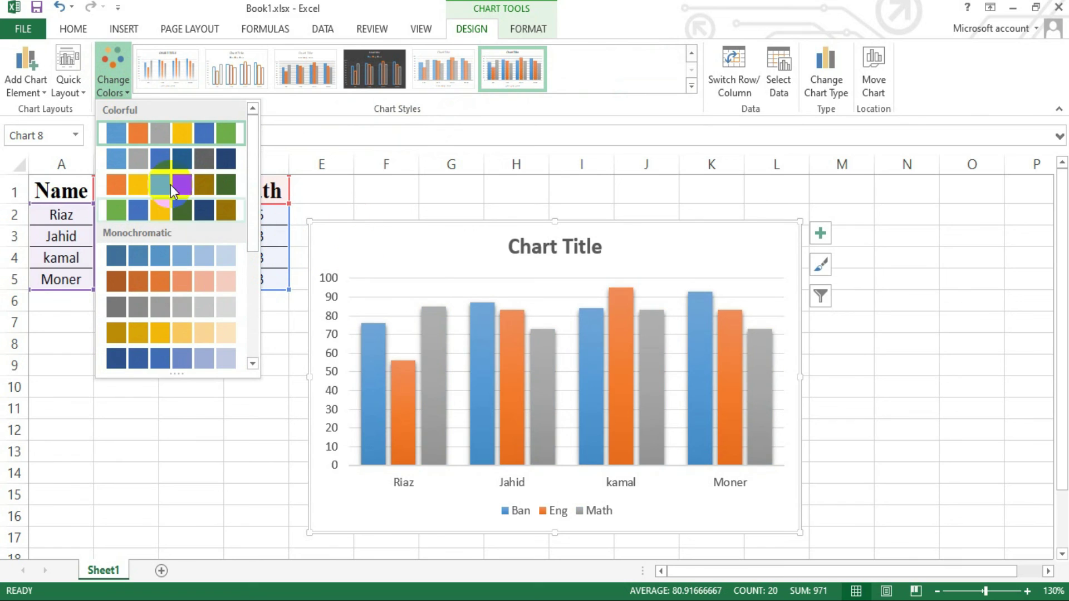
click(858, 281)
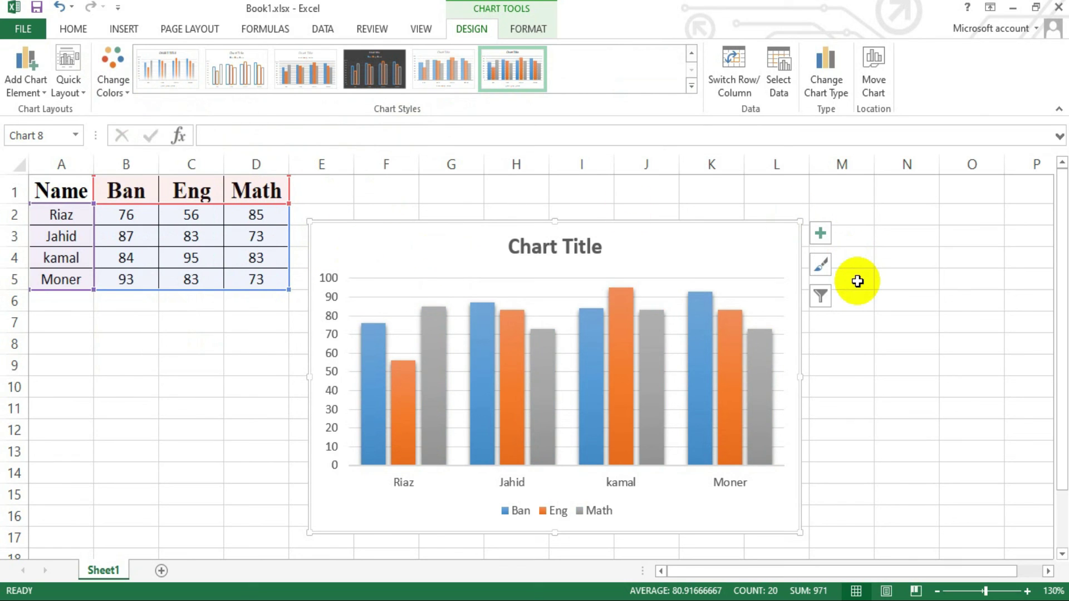